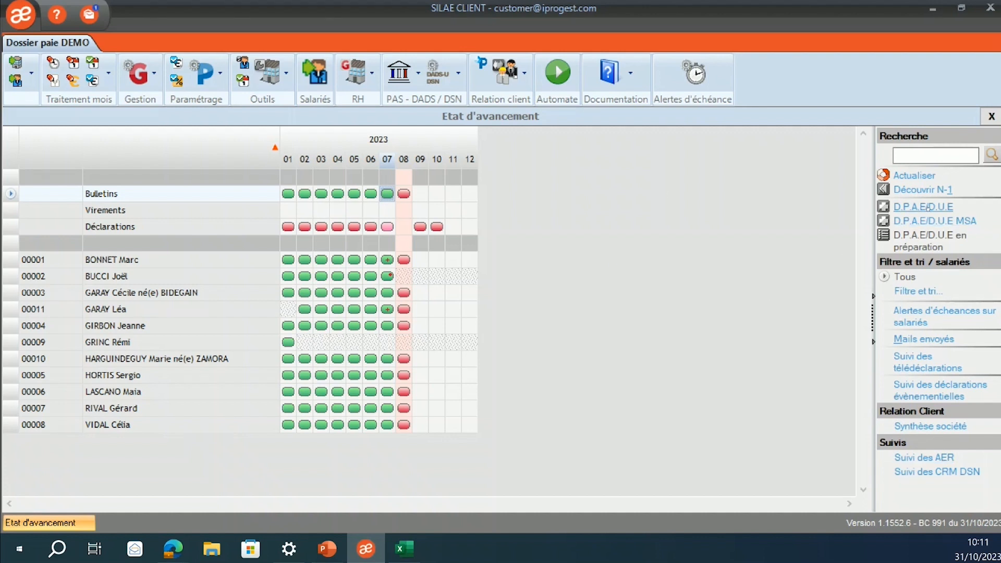
View the D.P.A.E/D.U.E hiring declaration form and return to the progress overview.
left_click(928, 207)
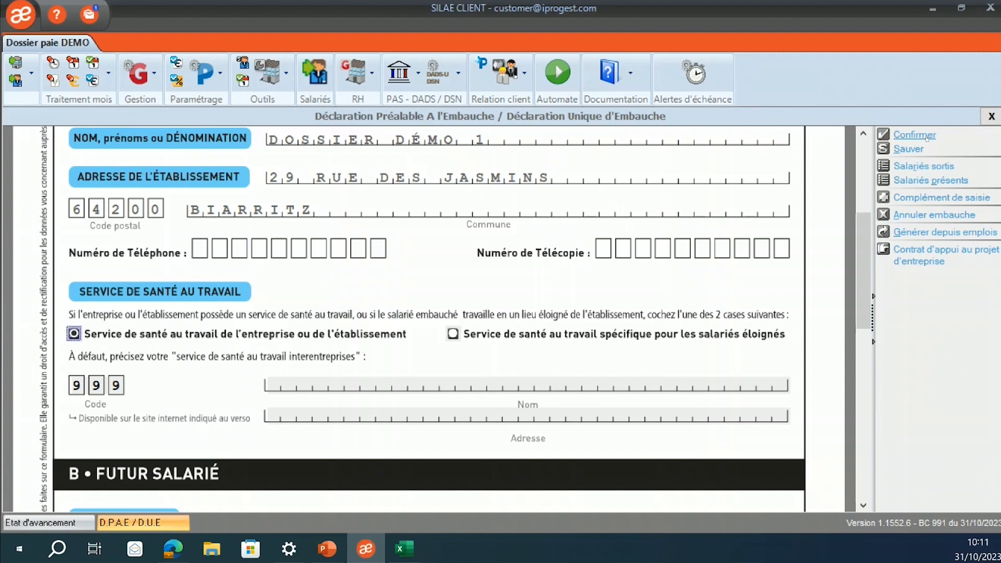
left_click(992, 117)
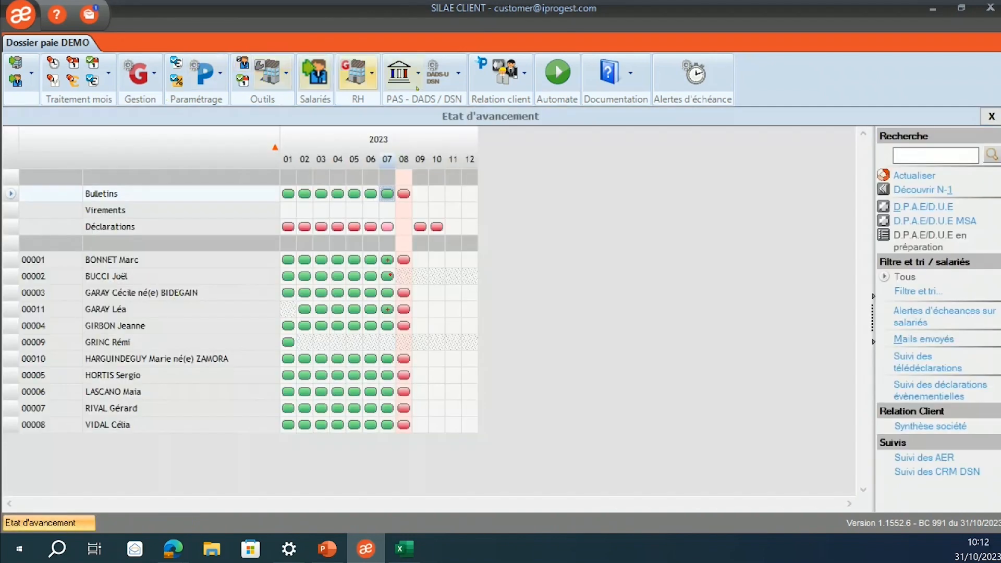
Open the B065 - Bureaux d'études techniques agreement documentation and review its classification, minimum salary, contribution, absence and bonus sections.
left_click(631, 73)
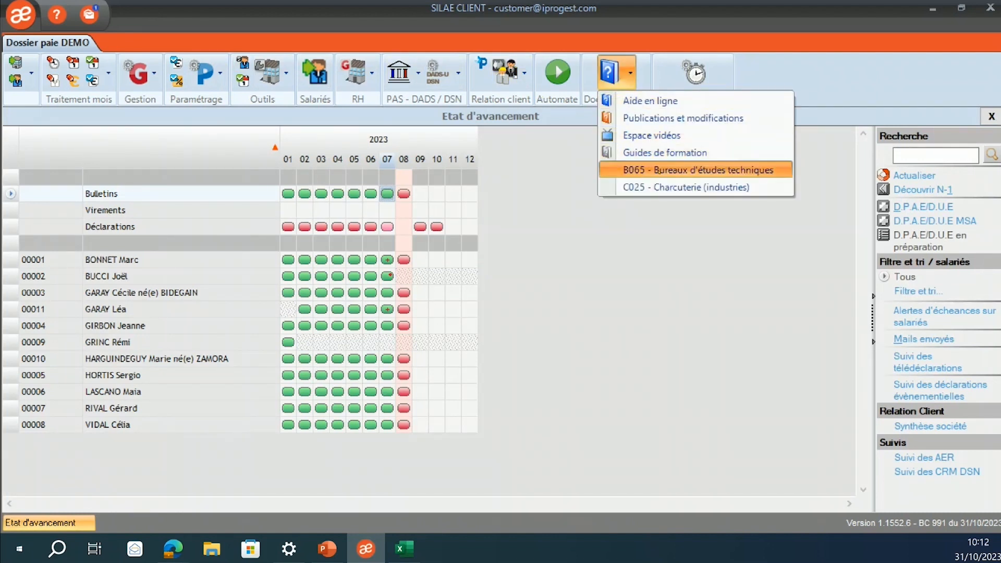
left_click(661, 171)
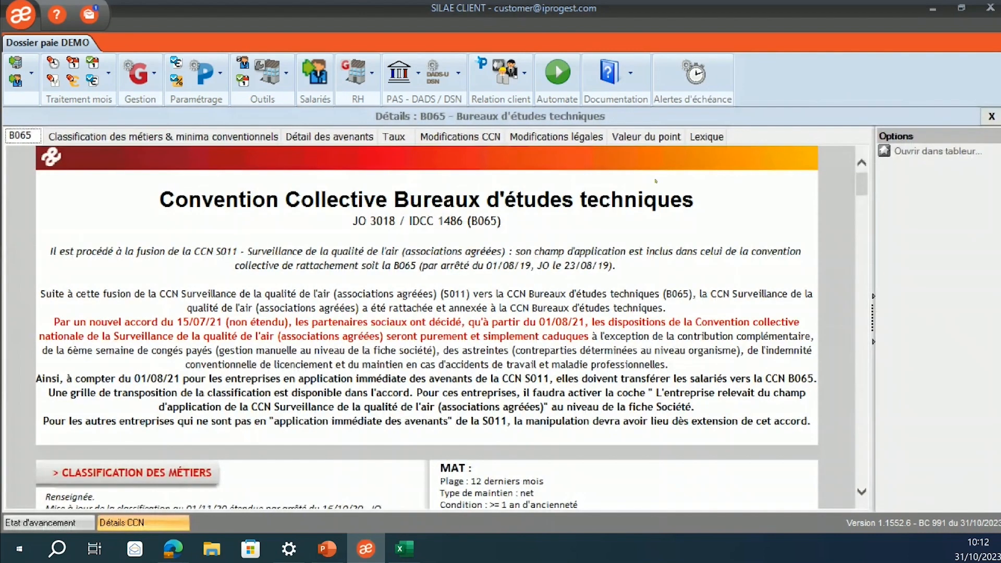
scroll(632, 240, "down", 1)
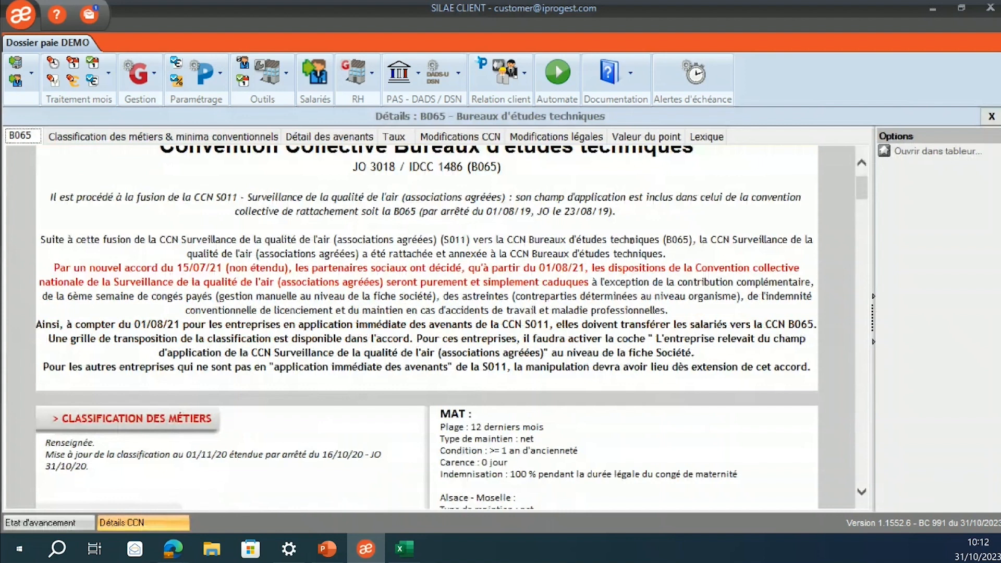
scroll(632, 240, "down", 2)
scroll(630, 241, "down", 2)
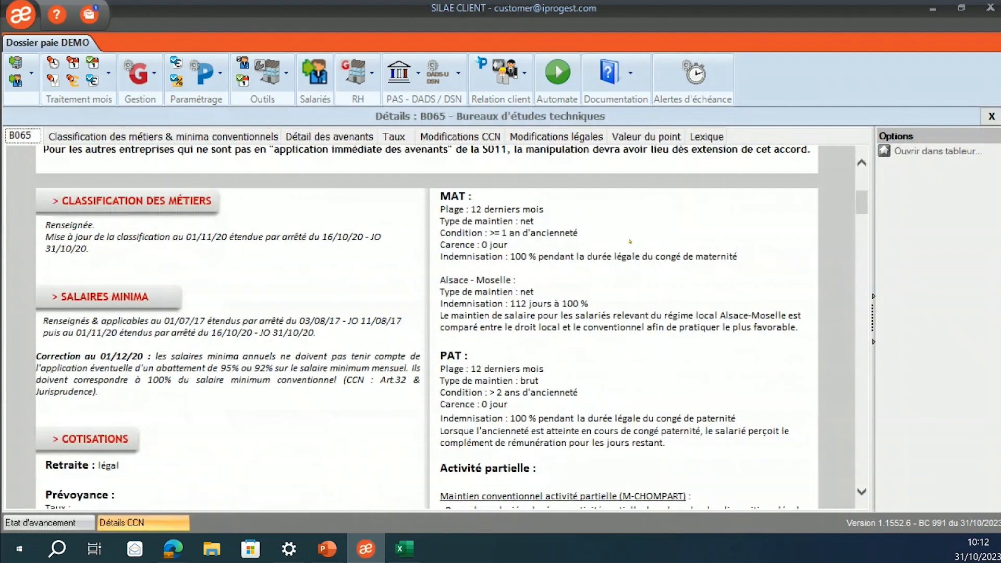
scroll(630, 241, "down", 2)
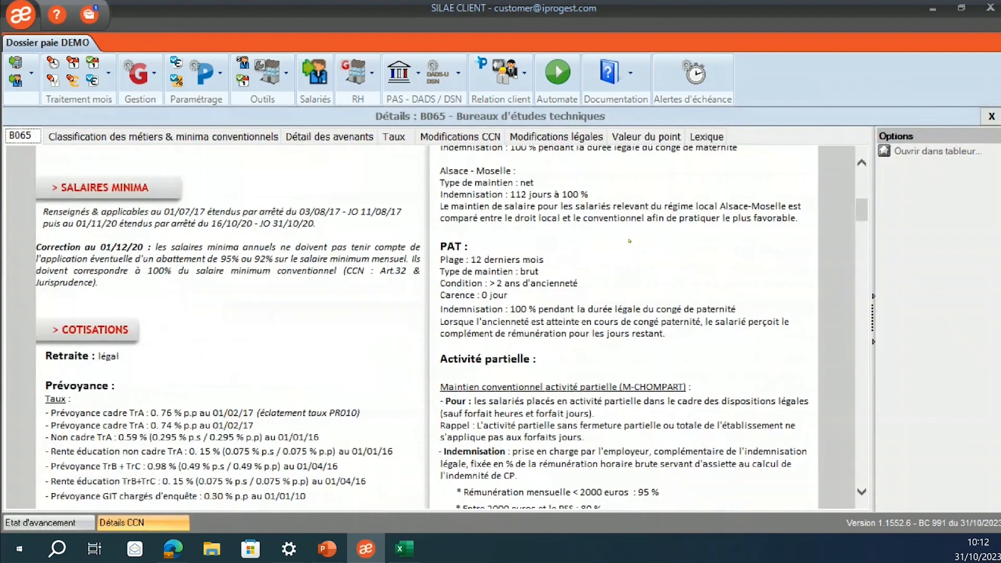
scroll(630, 242, "up", 2)
scroll(609, 226, "down", 4)
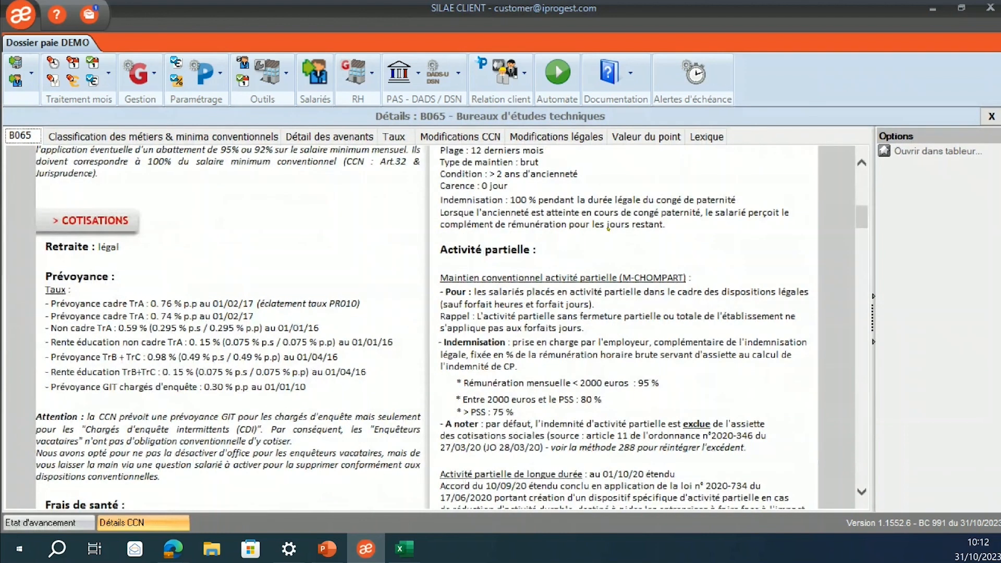
scroll(608, 229, "down", 4)
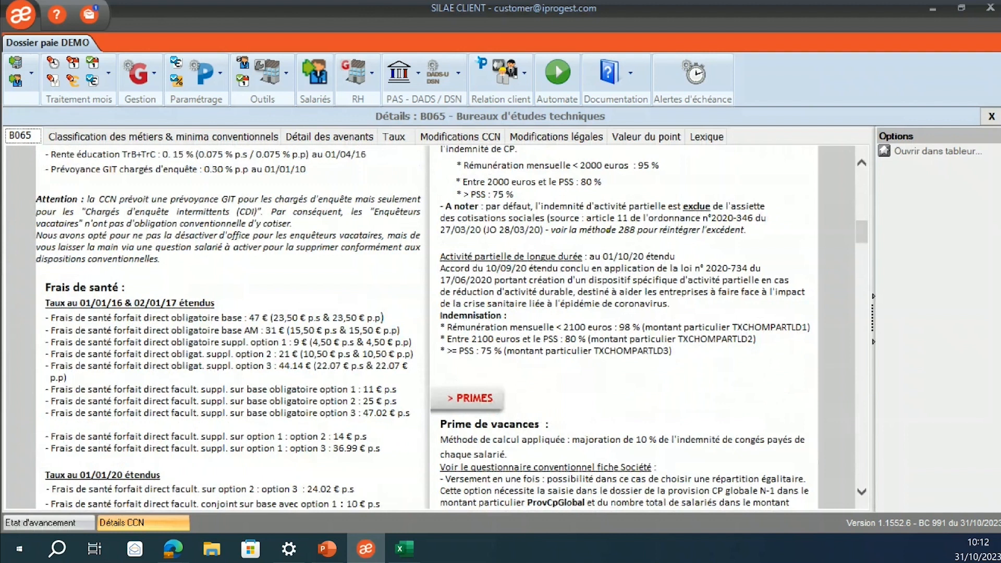
scroll(608, 230, "down", 4)
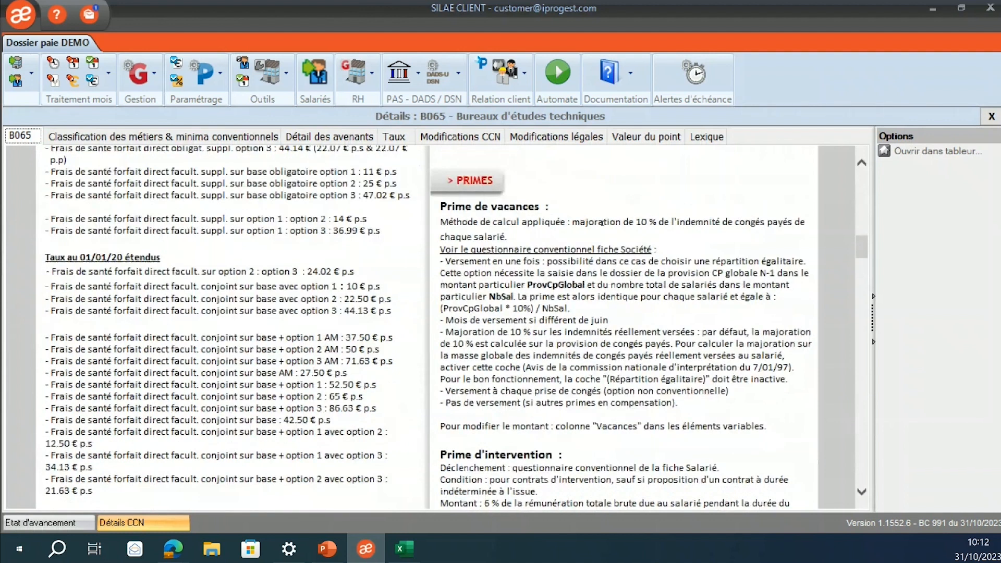
Review the agreement's list of amendments with their dates, codes and rates.
left_click(310, 135)
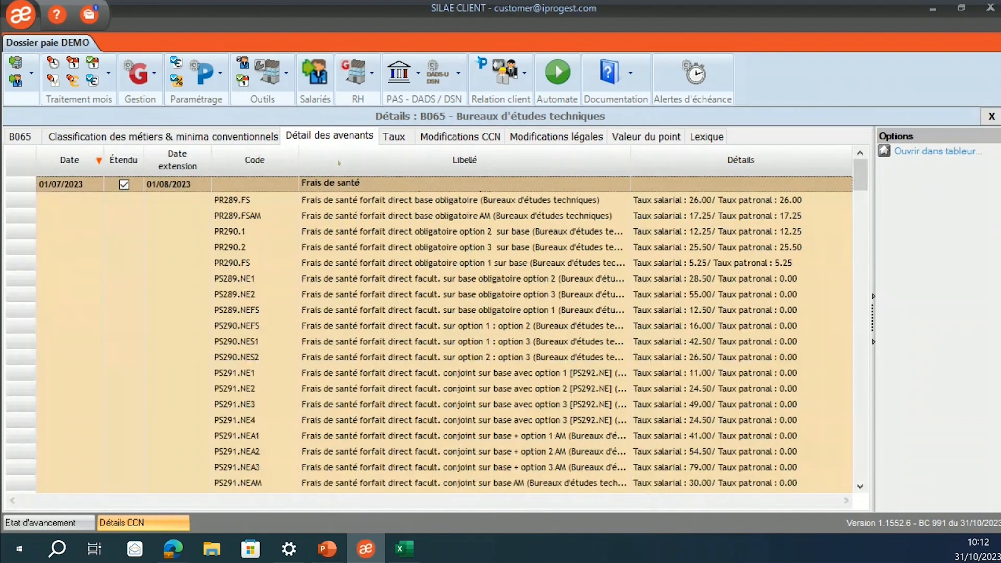
scroll(351, 207, "down", 2)
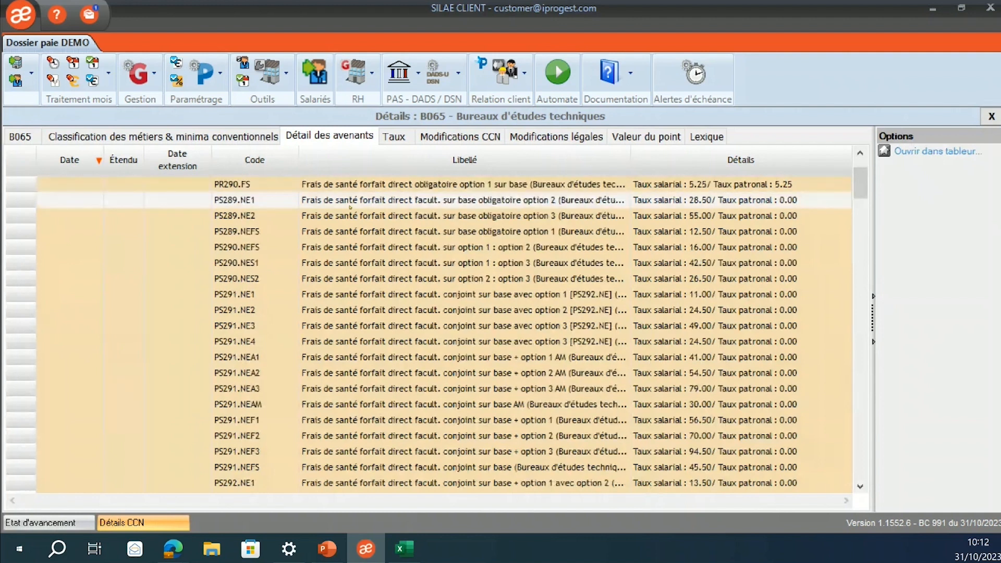
scroll(350, 207, "down", 5)
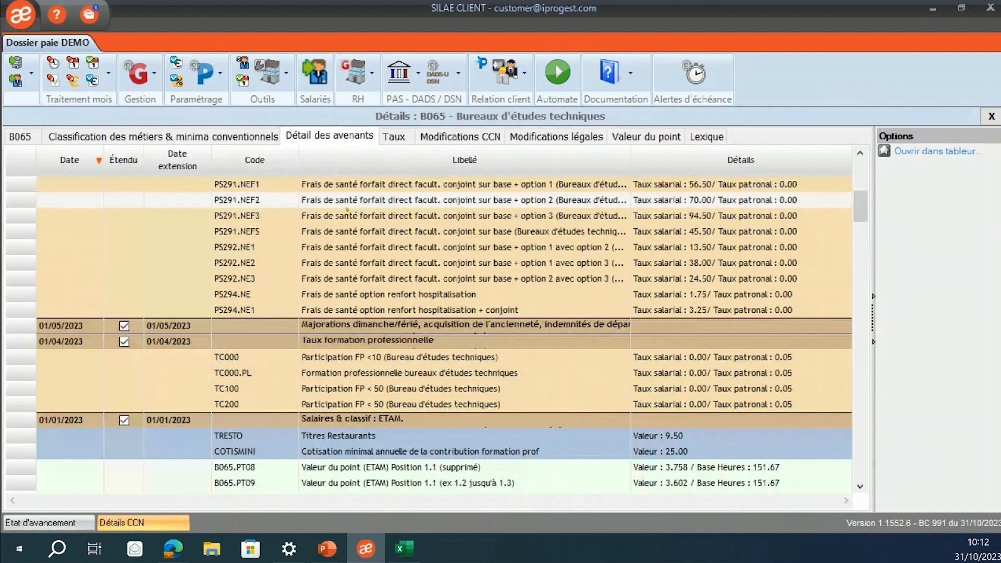
scroll(347, 210, "up", 2)
scroll(155, 191, "up", 4)
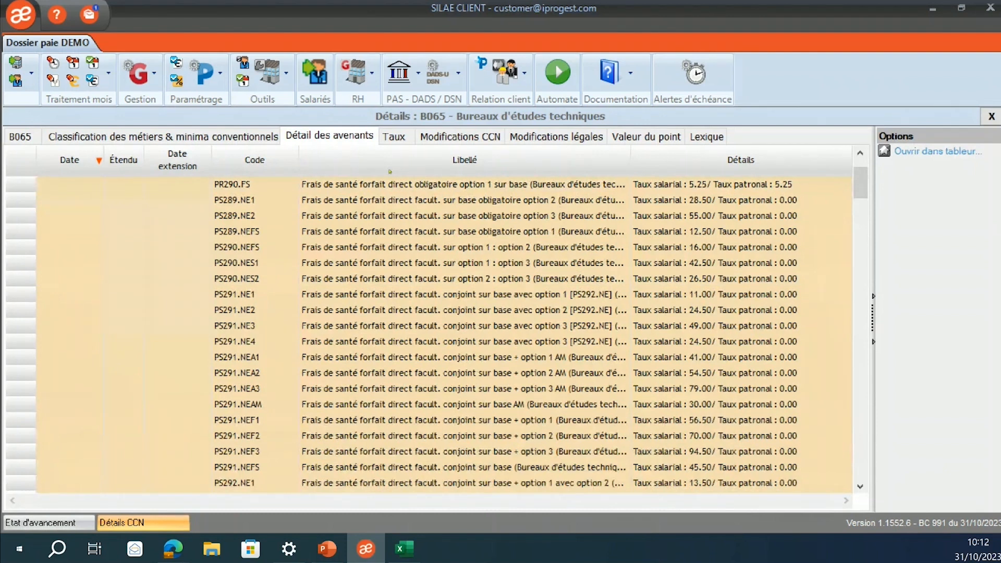
Look up the job classification for the second Ingénieur ou cadre position 2-1 entry under Ingénieurs et Cadres.
left_click(222, 137)
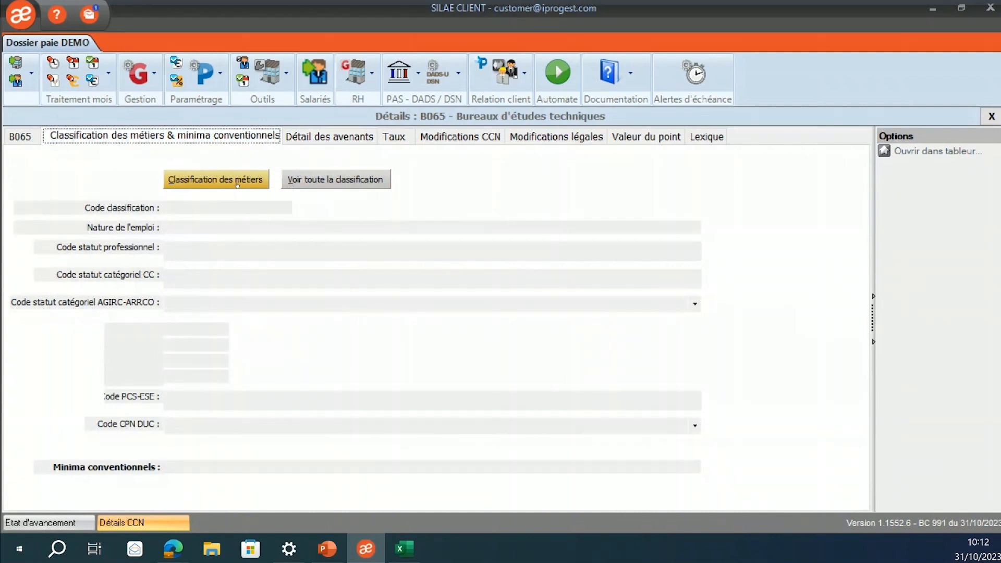
left_click(237, 183)
double_click(208, 167)
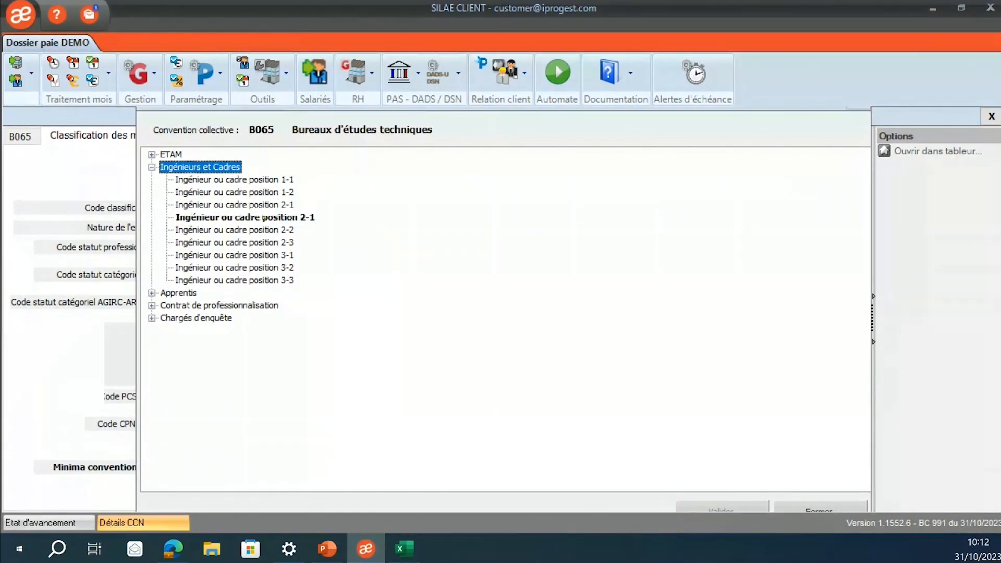
double_click(263, 217)
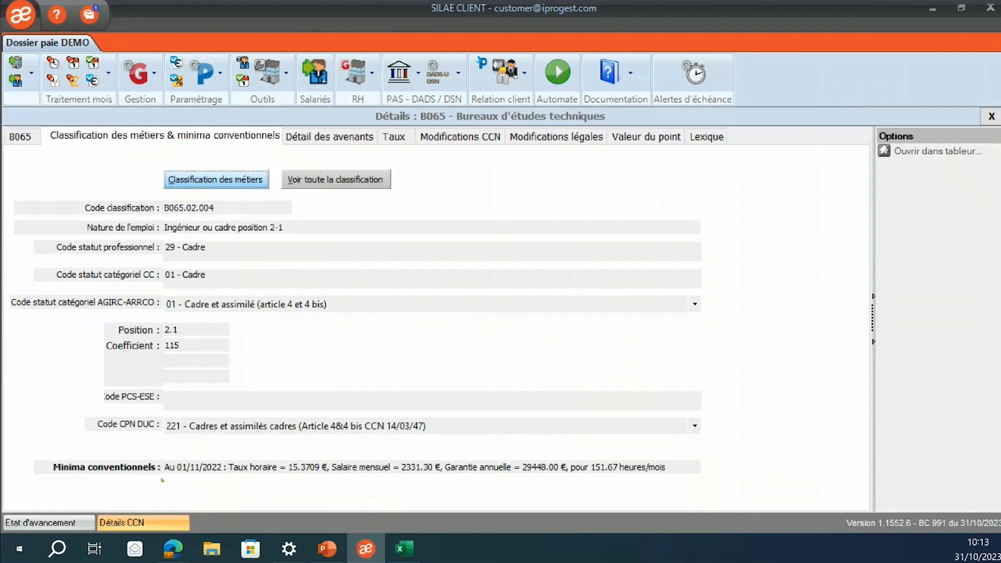
Examine the monthly salary, annual guarantee and hours in the Minima conventionnels line, and close the agreement details.
left_click_drag(395, 467, 443, 467)
left_click(512, 467)
left_click_drag(513, 466, 625, 467)
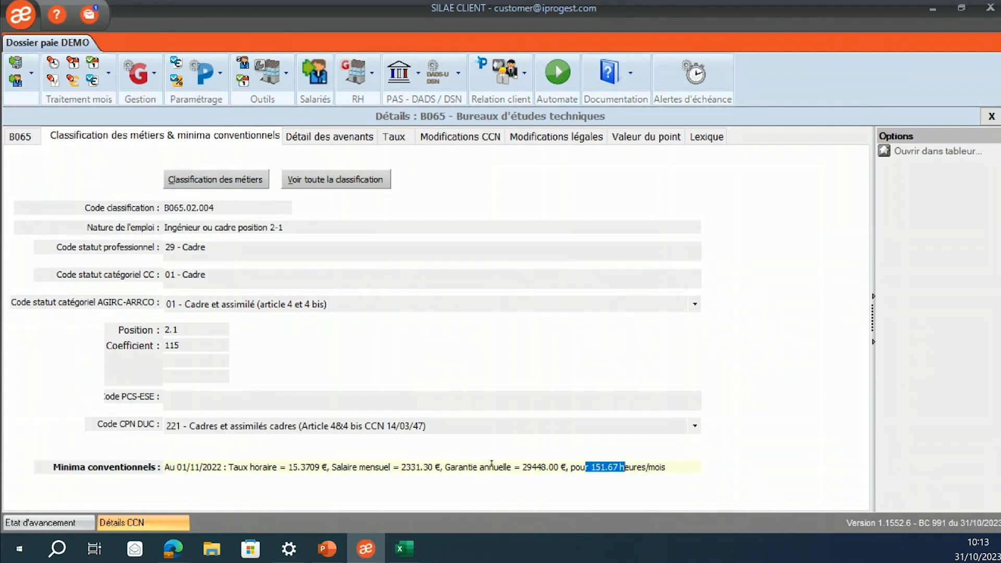
left_click(495, 467)
left_click(991, 116)
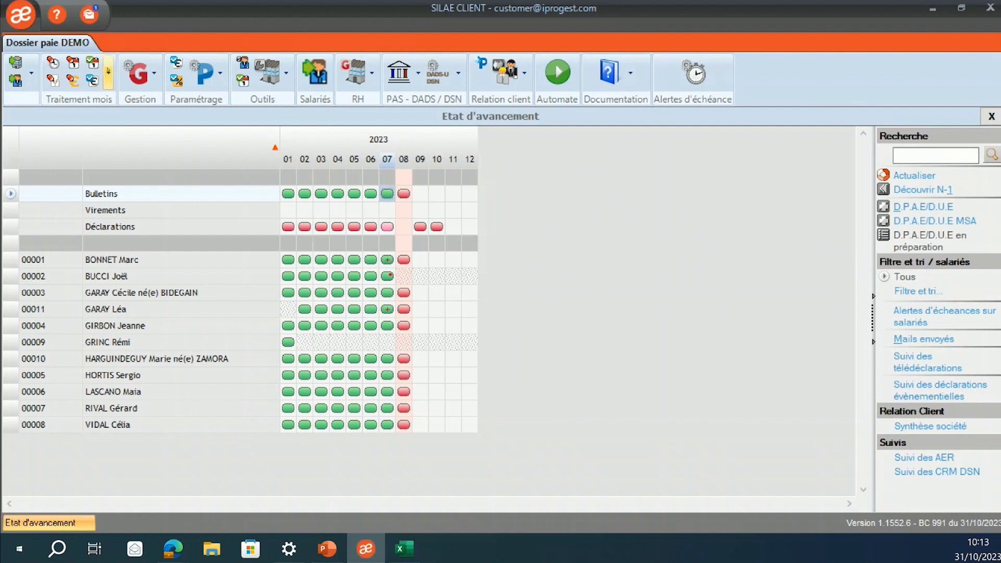
Open the employee activity entry, browse July and September 2023, and return to August 2023.
left_click(107, 73)
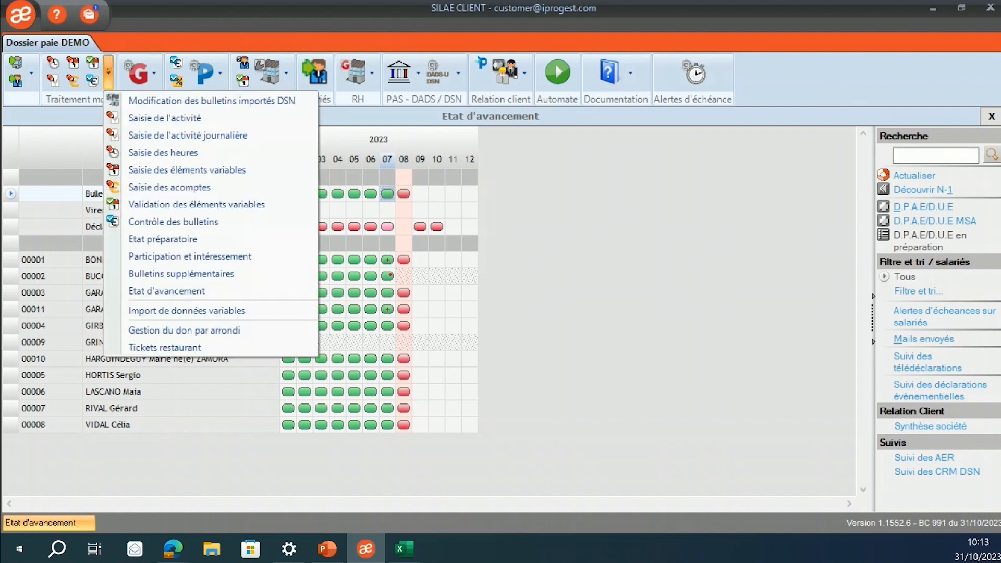
left_click(133, 119)
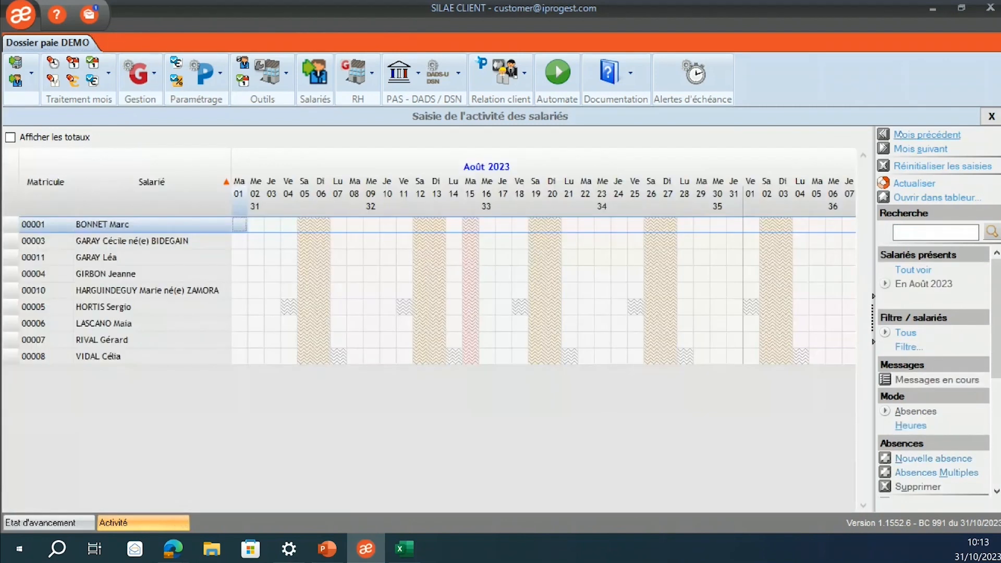
left_click(902, 136)
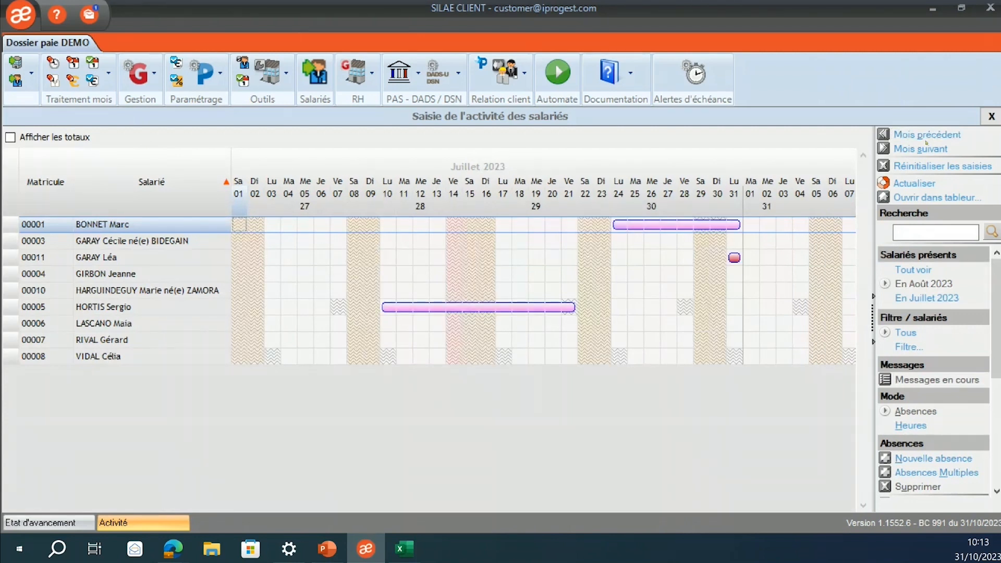
left_click(914, 149)
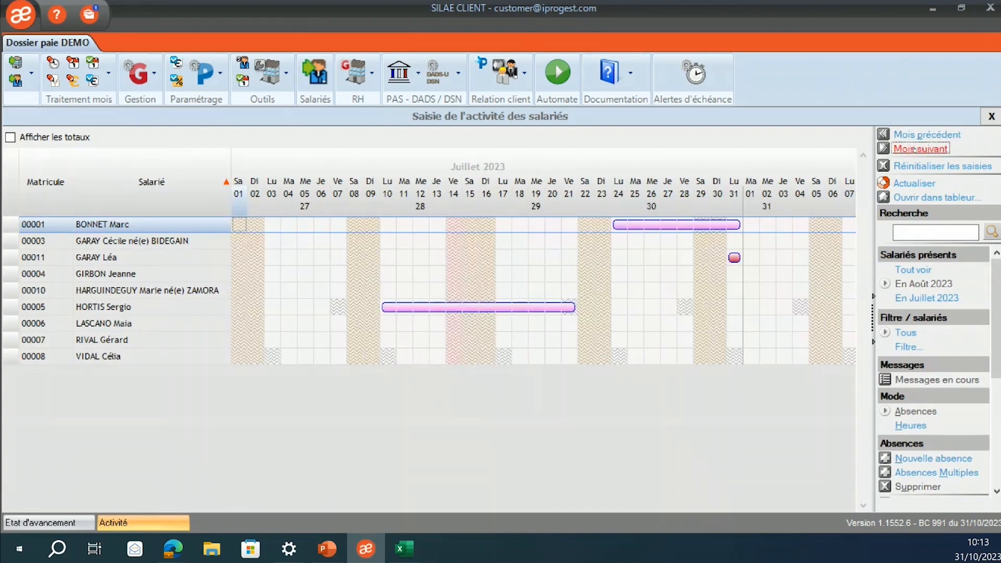
left_click(913, 149)
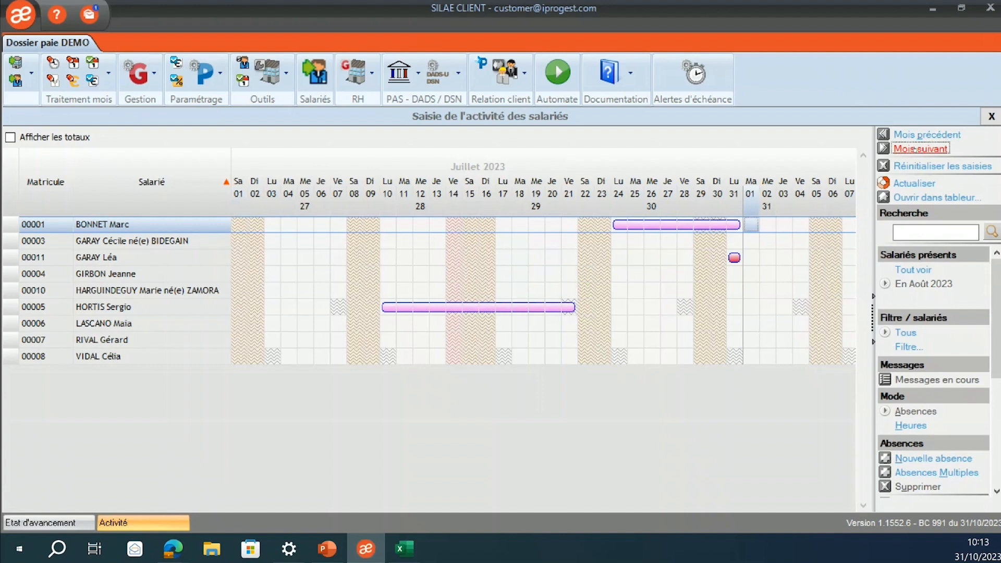
left_click(920, 135)
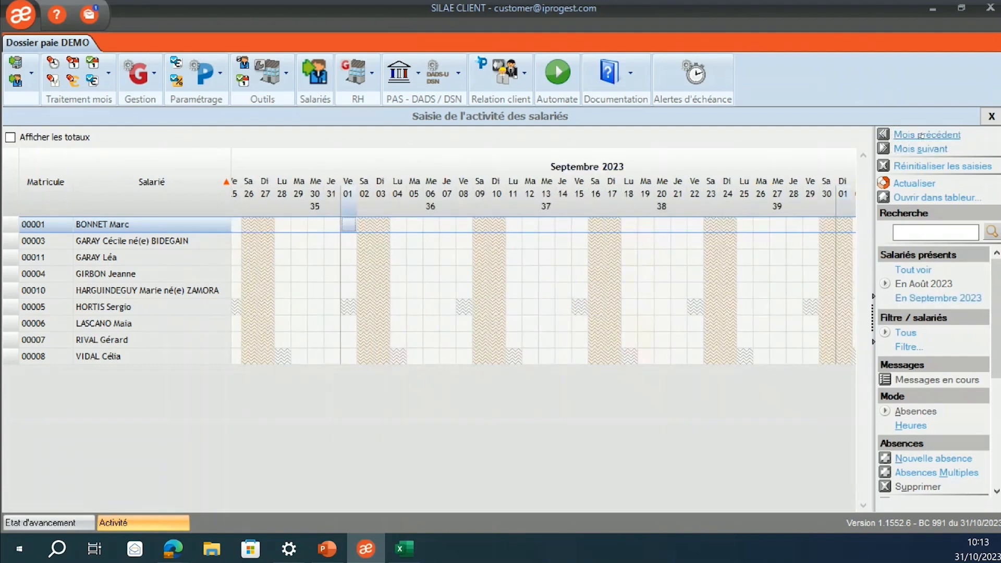
left_click(920, 135)
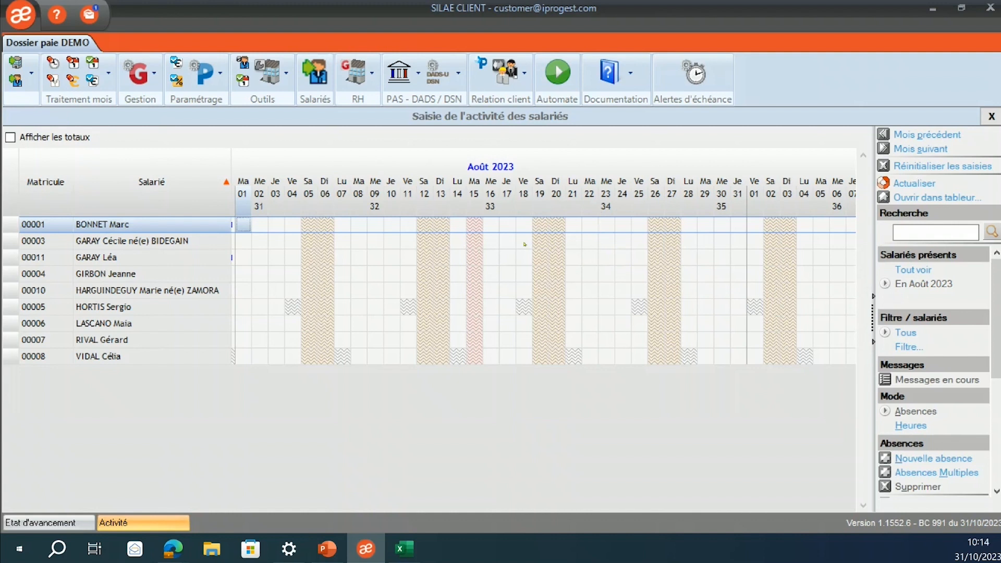
Examine the employees' non-working days and empty day cells in the August 2023 activity schedule.
left_click(309, 312)
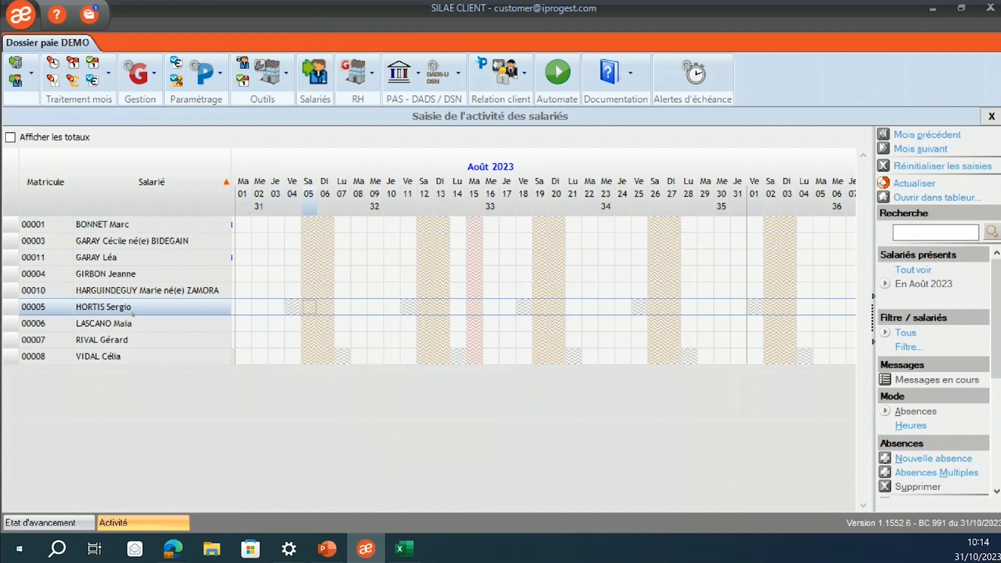
left_click(343, 358)
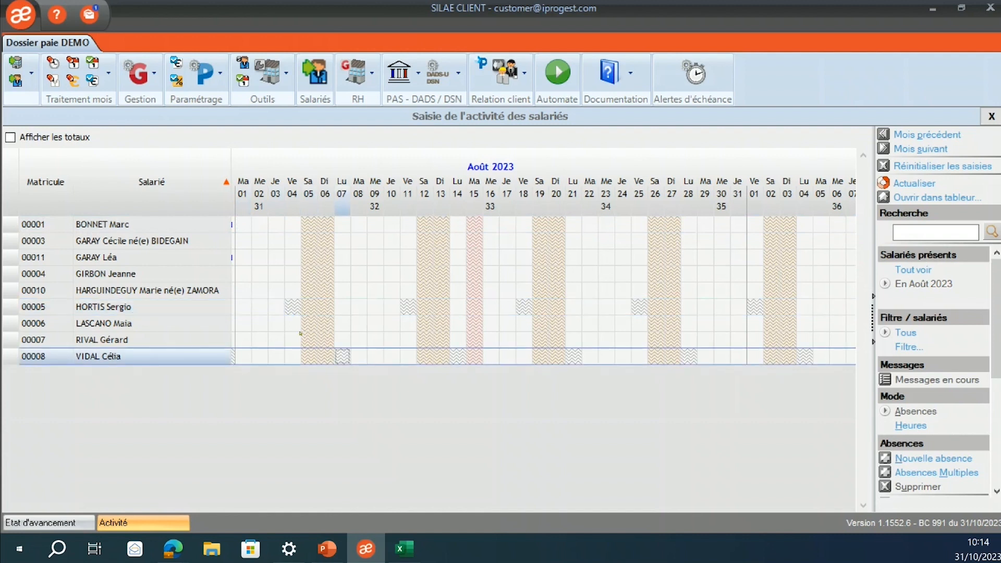
left_click(287, 308)
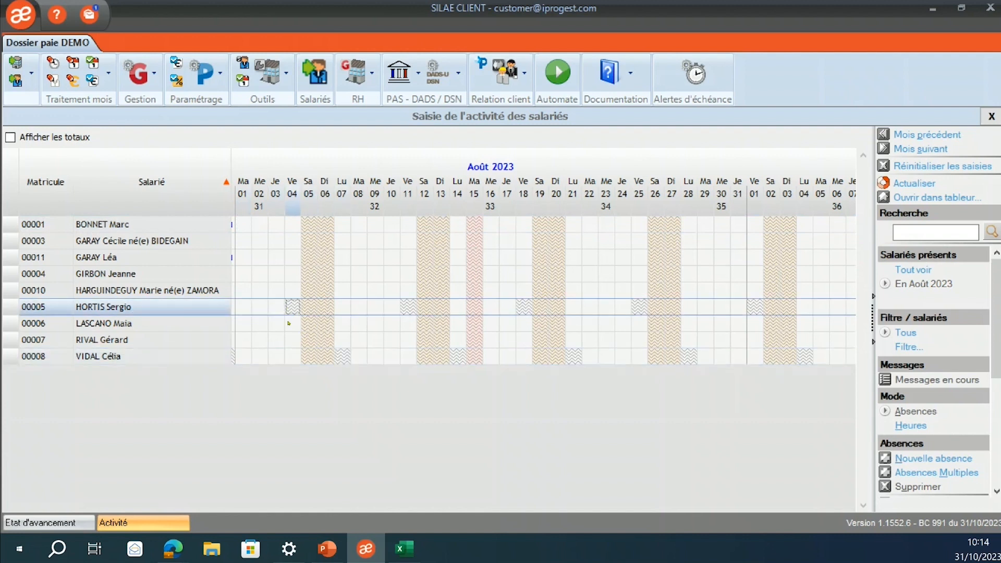
left_click(345, 360)
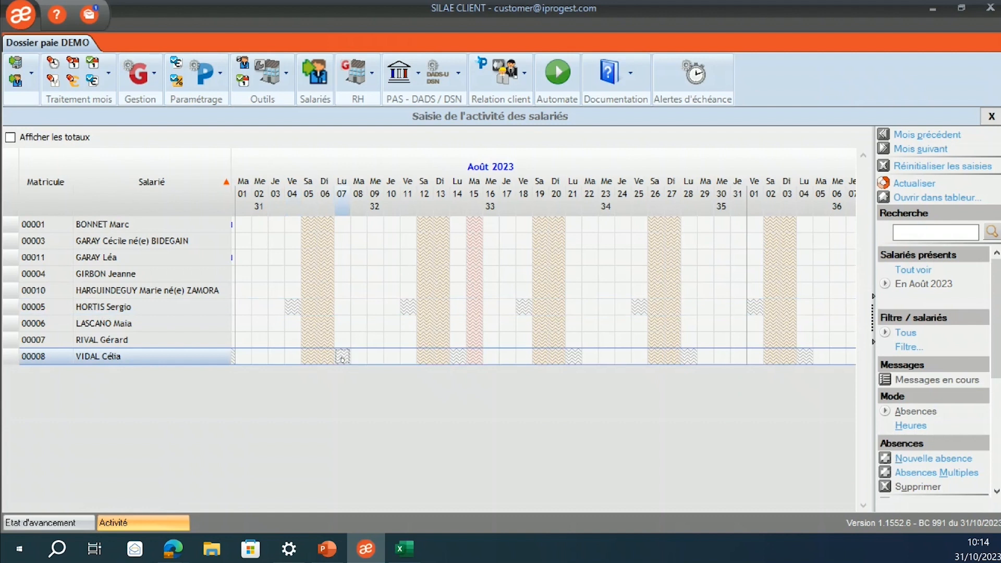
left_click(342, 293)
left_click(427, 305)
left_click(507, 308)
left_click(603, 322)
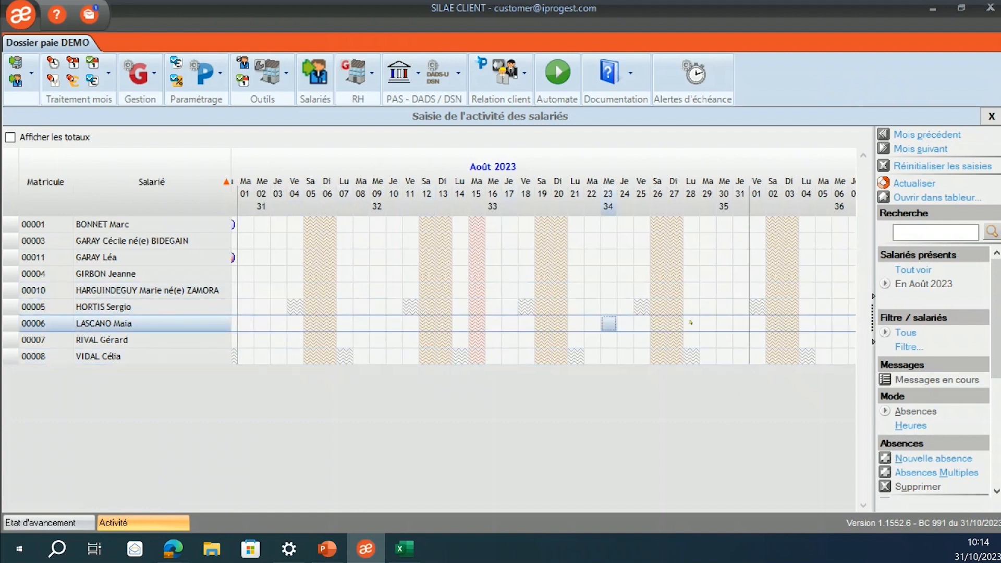
left_click(691, 290)
left_click(569, 310)
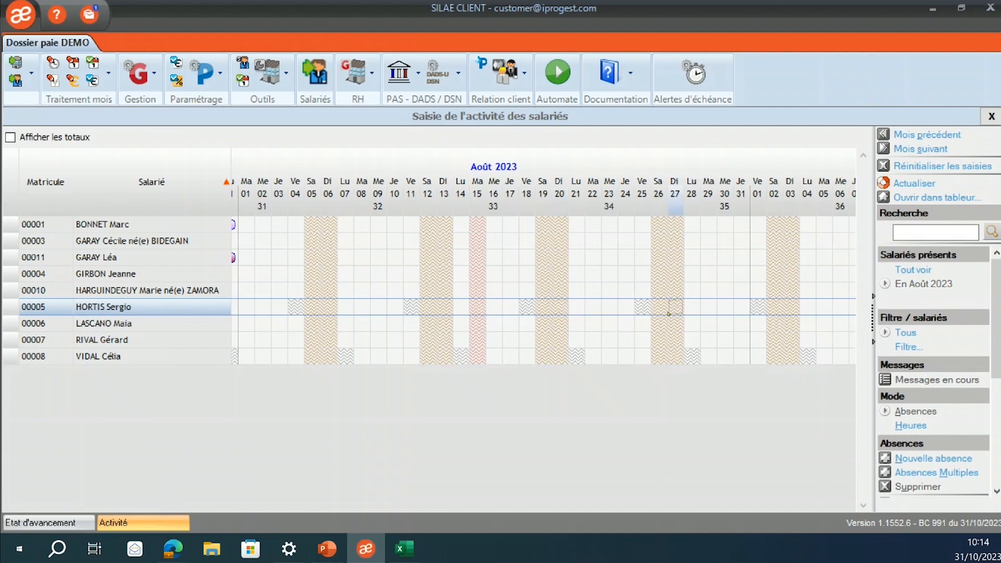
left_click(576, 325)
left_click(678, 292)
left_click(608, 307)
left_click(512, 325)
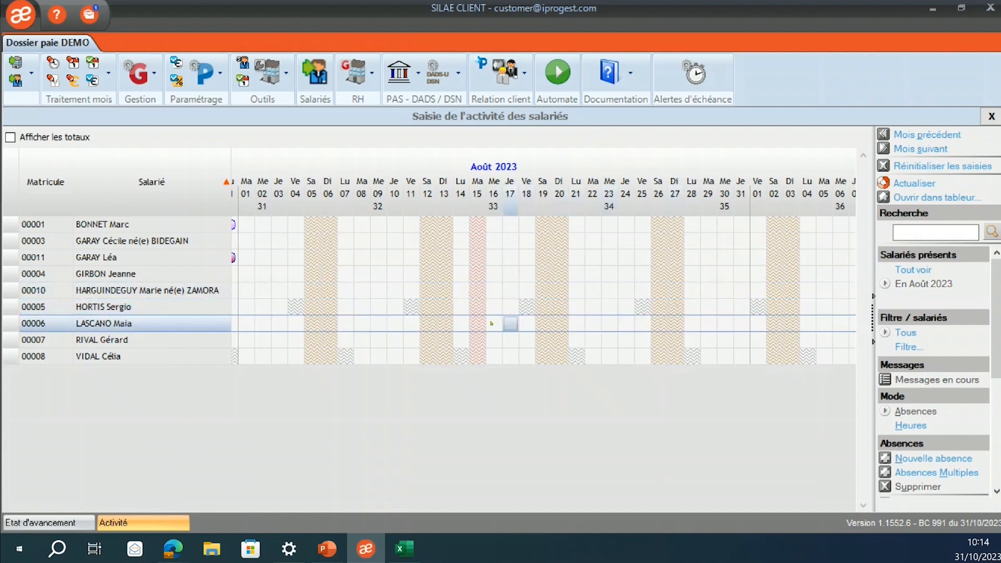
left_click(398, 273)
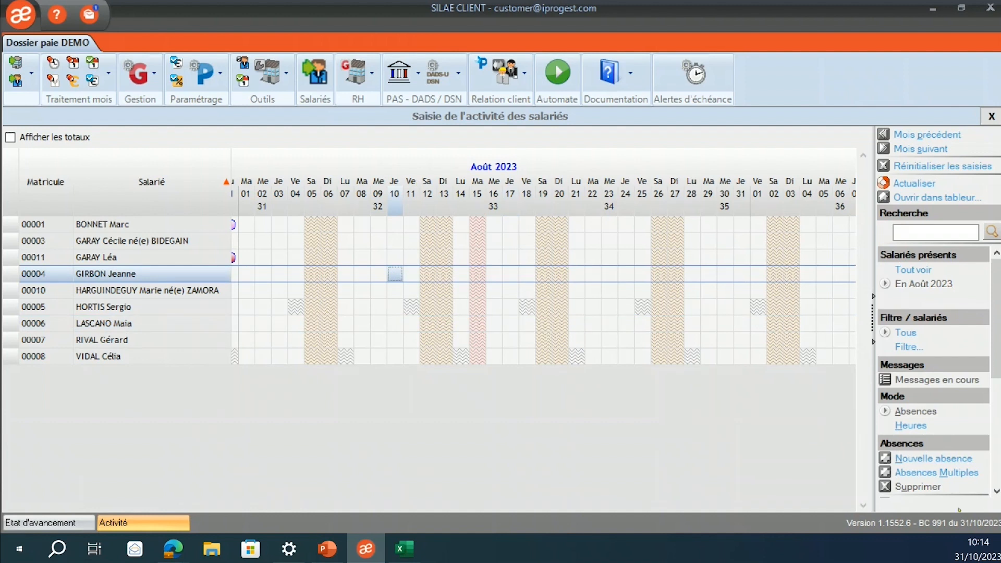
Add a multiple absence of type RTT for all employees, from 14/08/2023 to 14/08/2023.
left_click(949, 472)
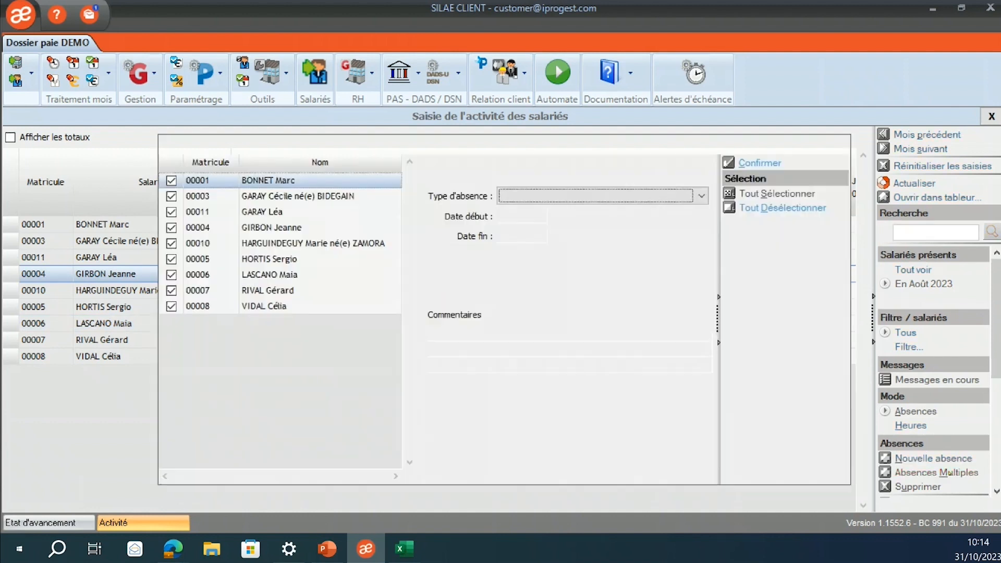
left_click(600, 196)
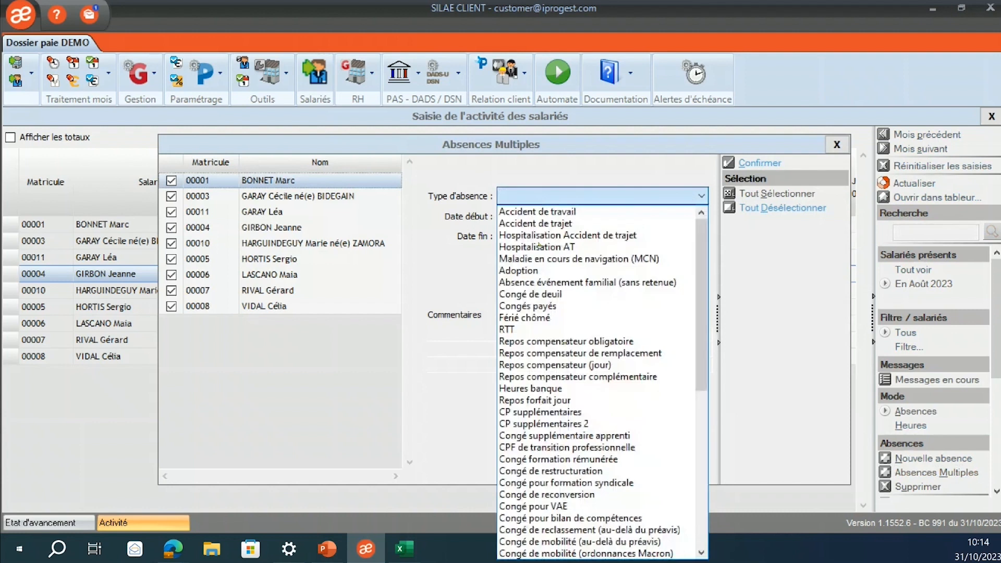
left_click(508, 329)
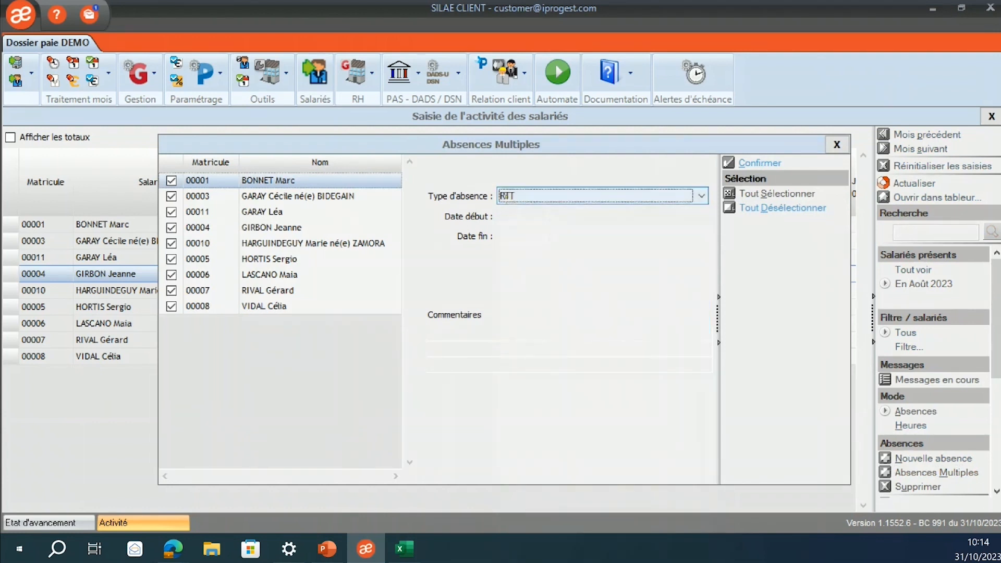
key("Tab")
type("14")
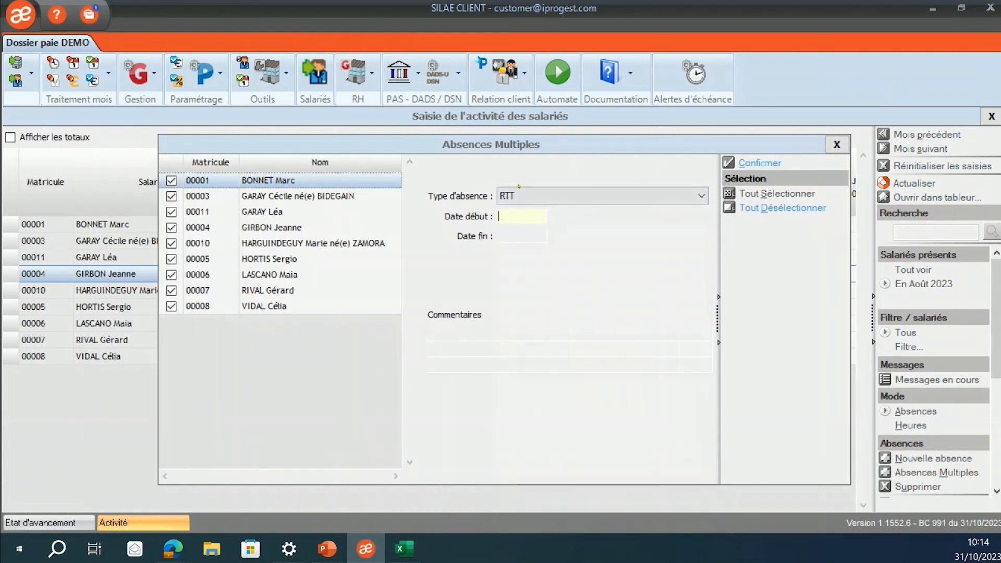
type("/08/2")
type("023")
key("Tab")
type("14")
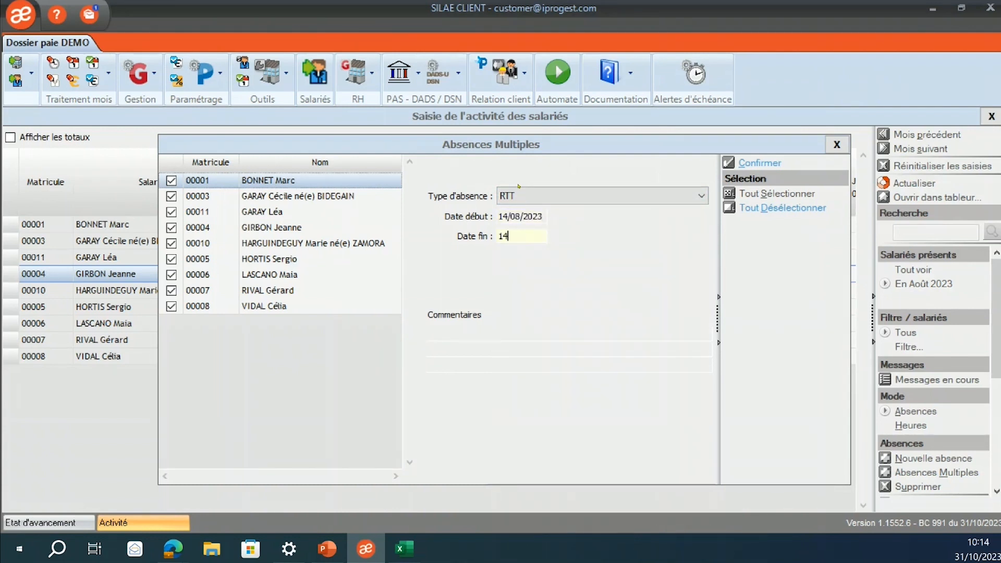
type("/08/2023")
left_click(761, 164)
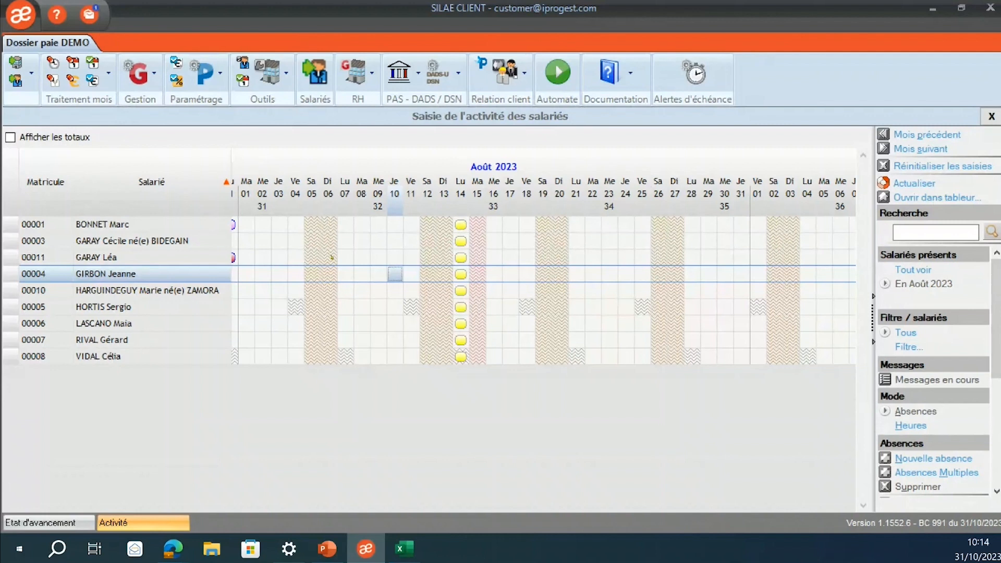
Record a Maladie non professionnelle absence from 16/08/2023 to 25/08/2023 for the second employee in the list.
left_click(170, 248)
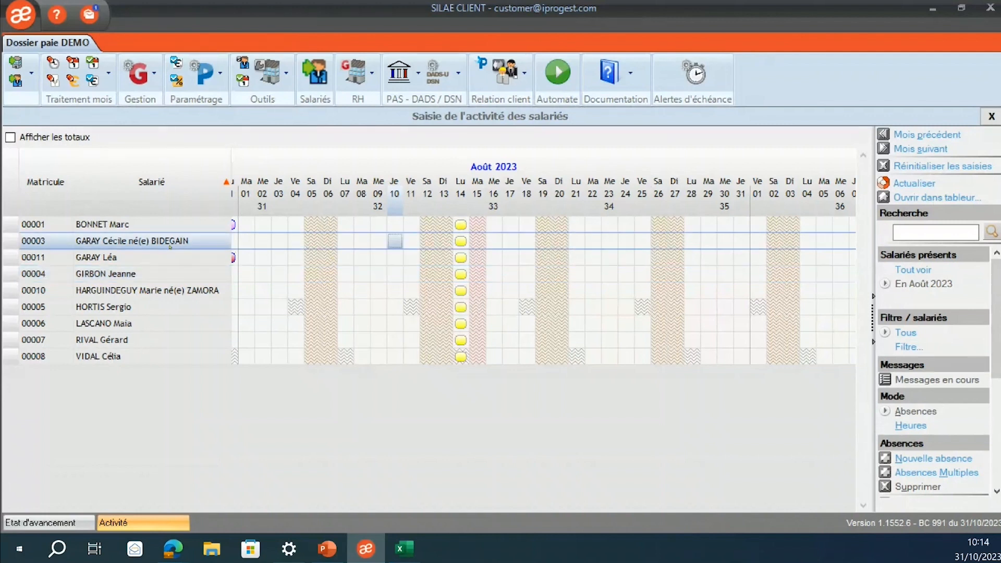
left_click(492, 241)
left_click(492, 240)
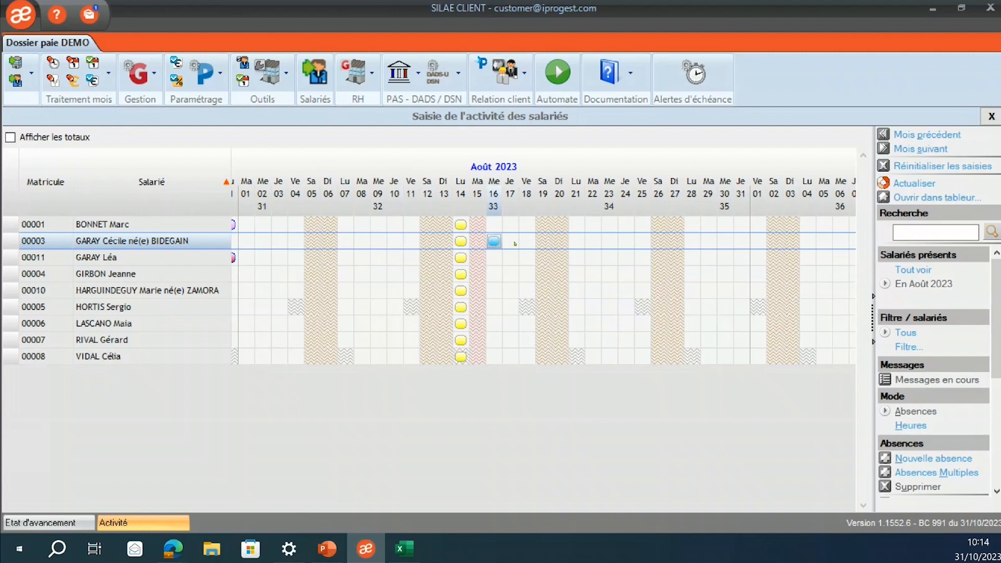
left_click(646, 245)
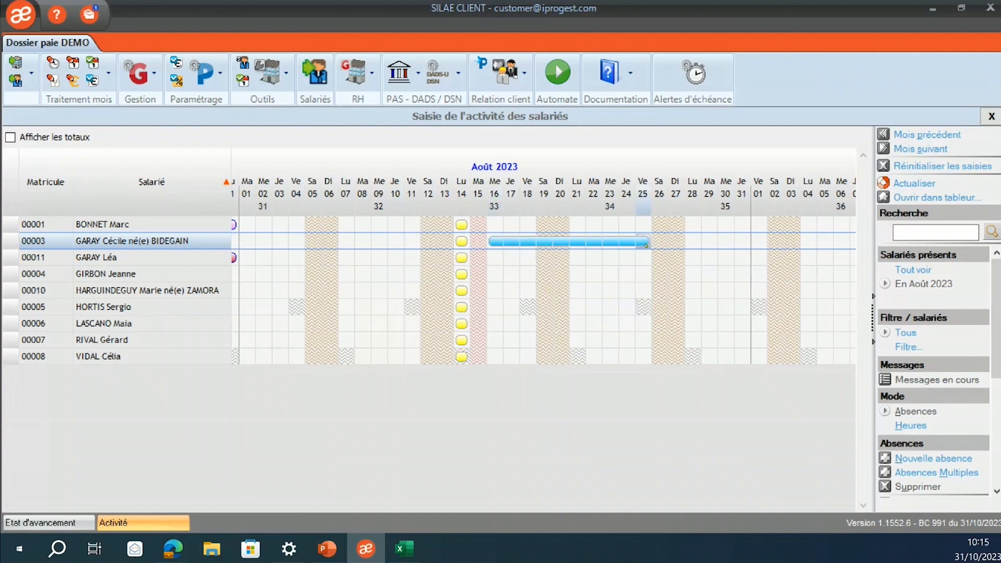
left_click_drag(646, 245, 646, 246)
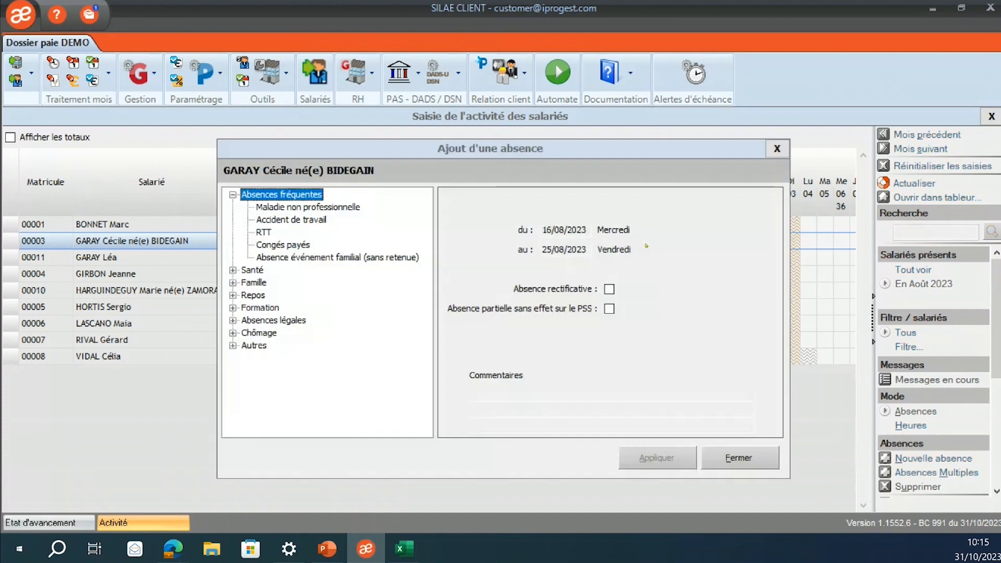
left_click(327, 206)
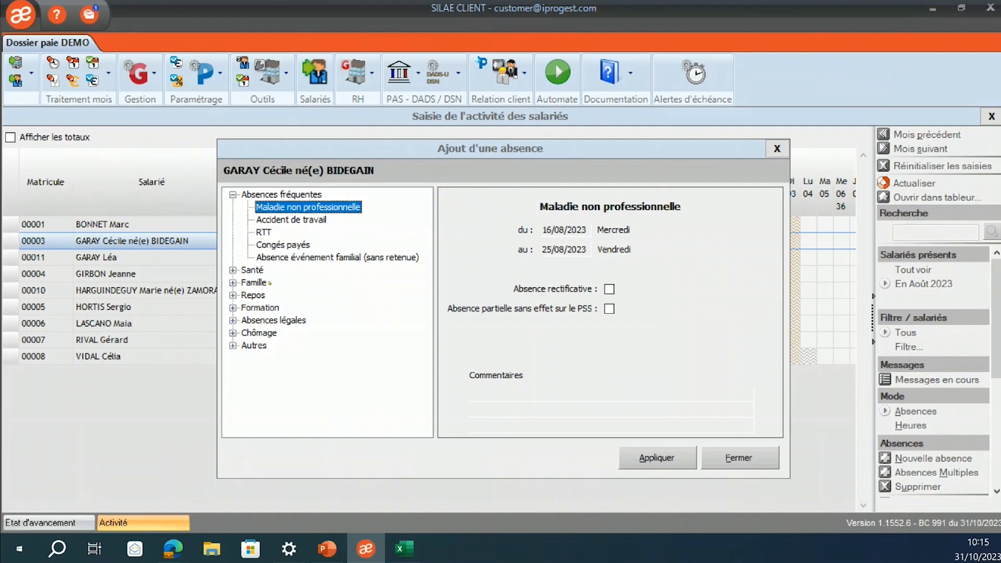
left_click(232, 272)
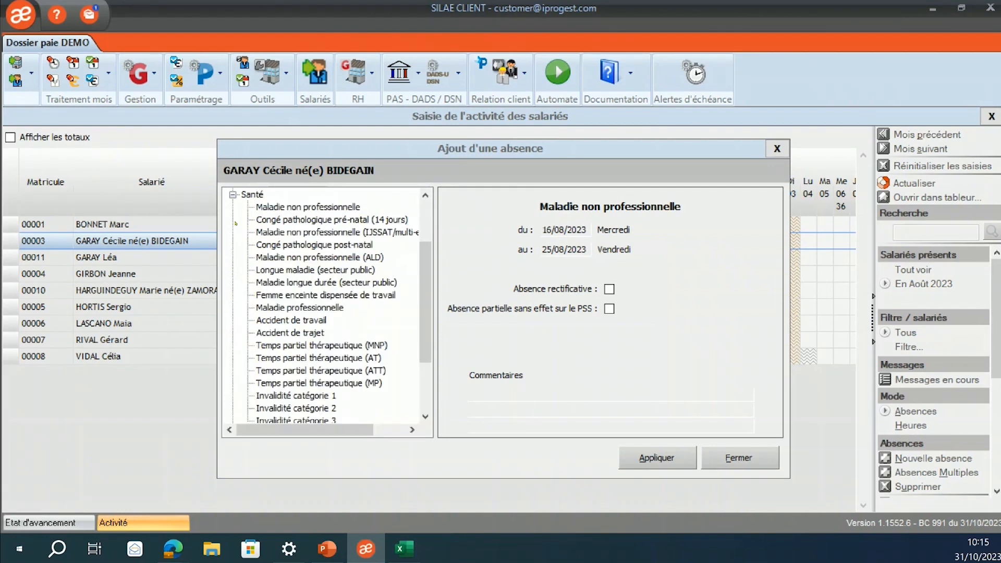
left_click(232, 195)
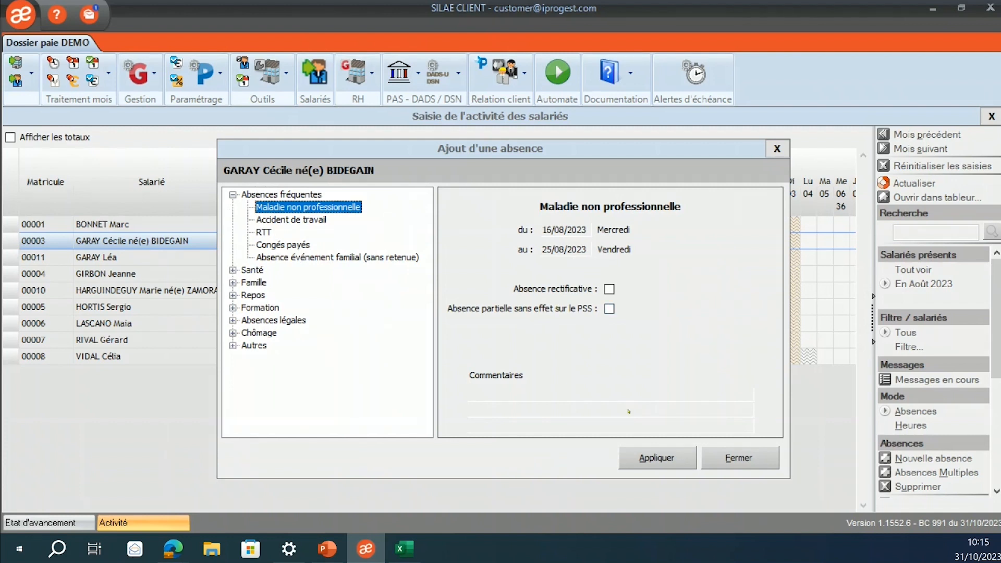
left_click(656, 458)
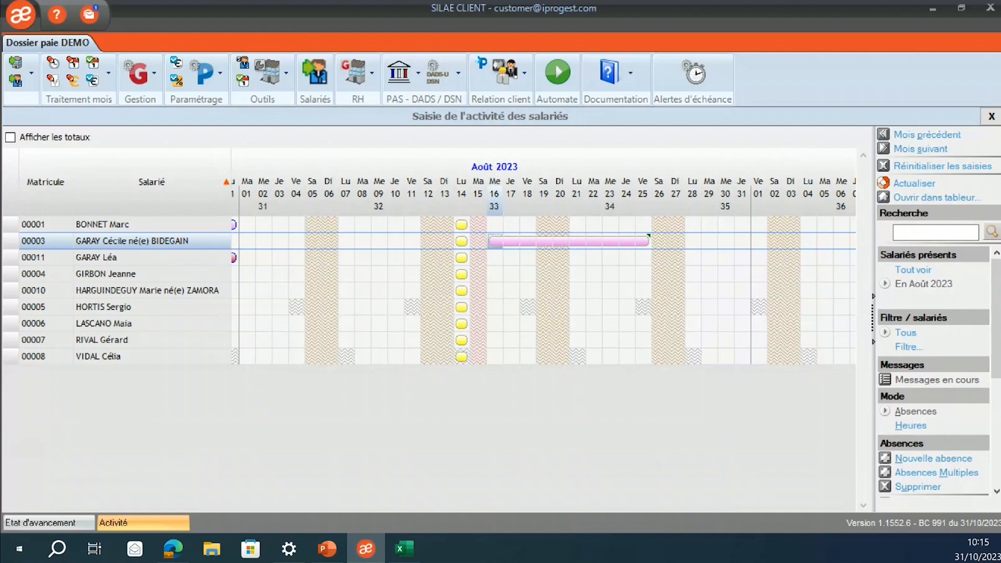
Open the Attestation Sécurité Sociale for the sick leave and review its employer, insured, working time and reference salary sections.
scroll(969, 389, "down", 3)
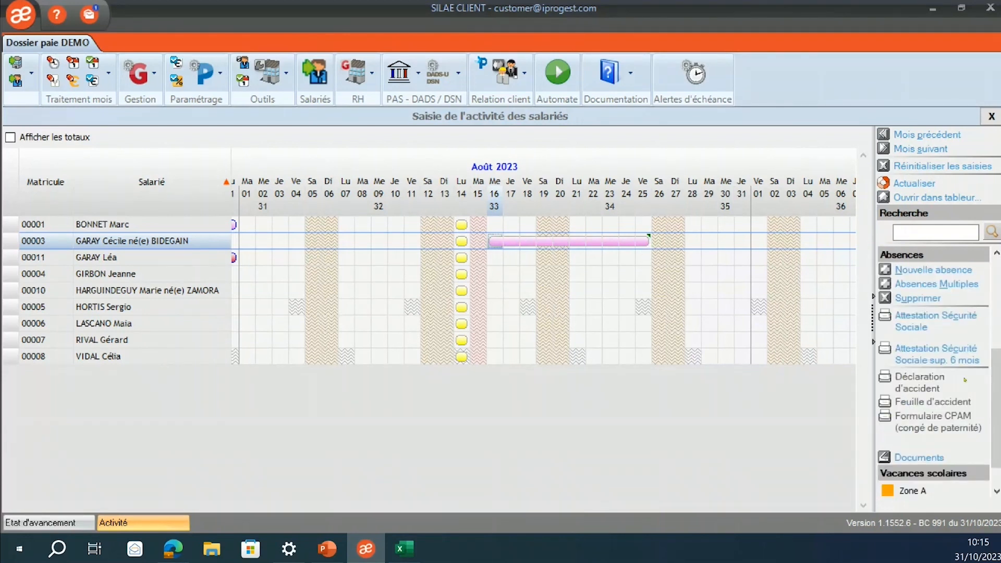
left_click(958, 315)
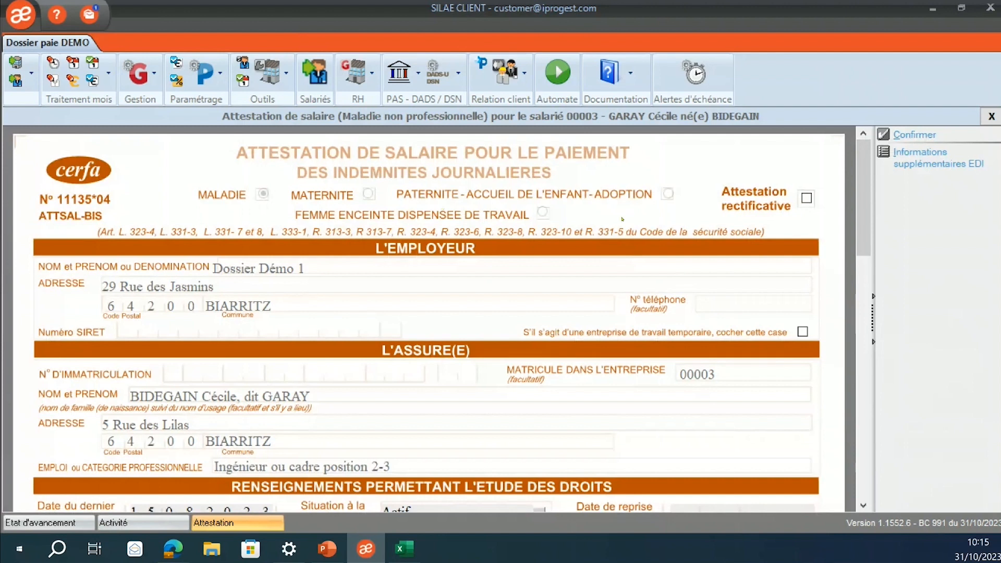
scroll(622, 219, "down", 1)
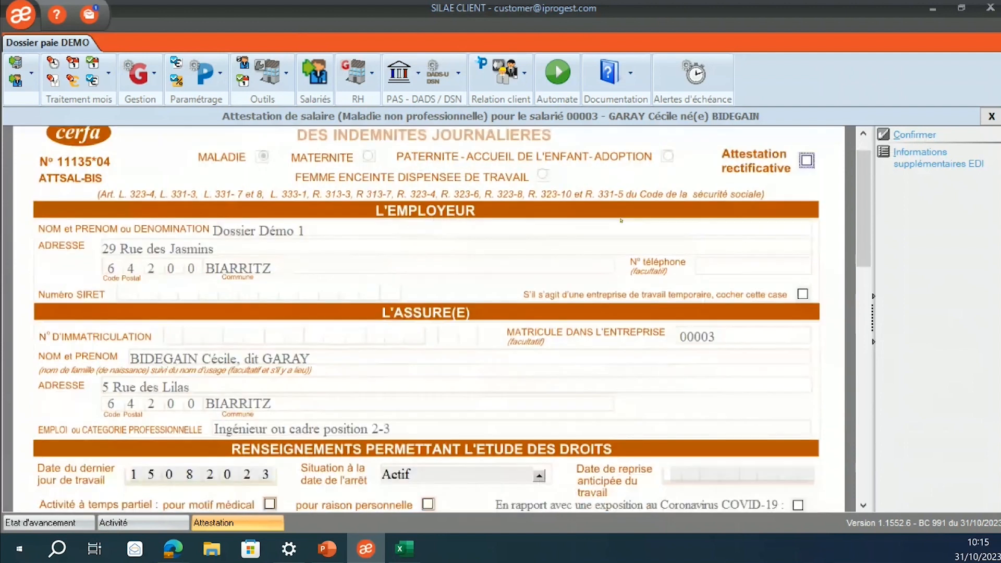
scroll(621, 221, "down", 7)
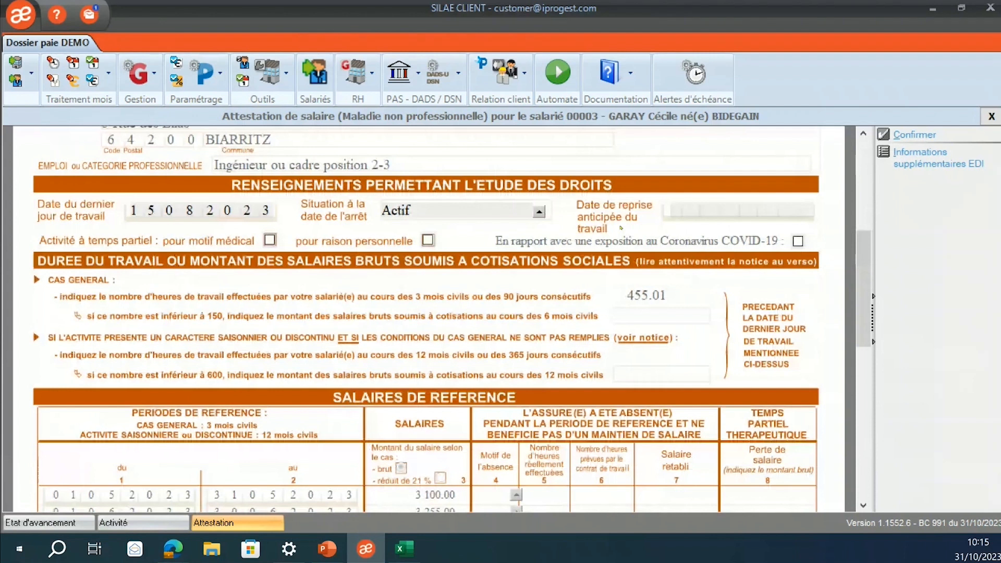
scroll(621, 227, "down", 5)
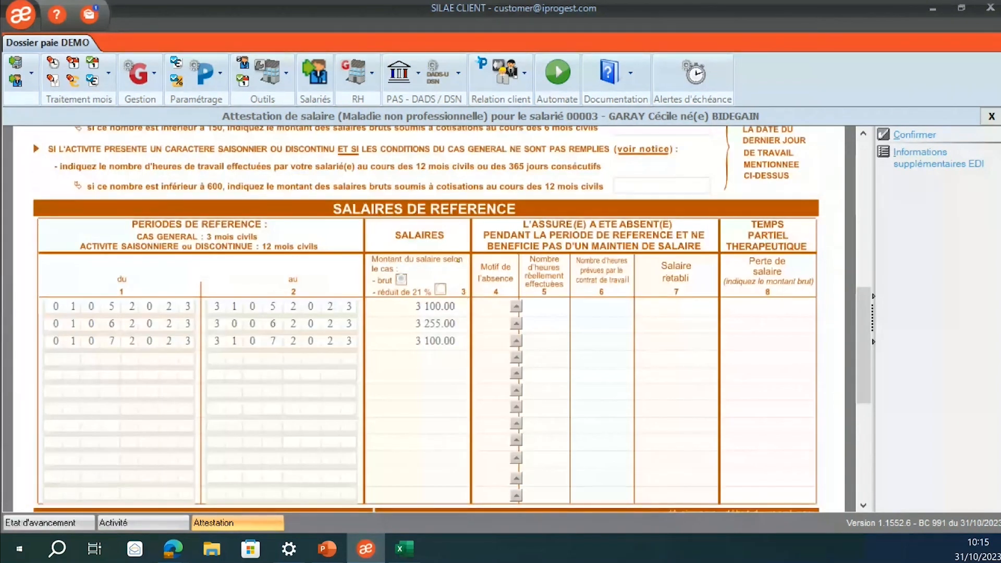
scroll(458, 259, "down", 2)
View the attestation's EDI generation options, cancel without generating, and return to the activity schedule.
left_click(913, 134)
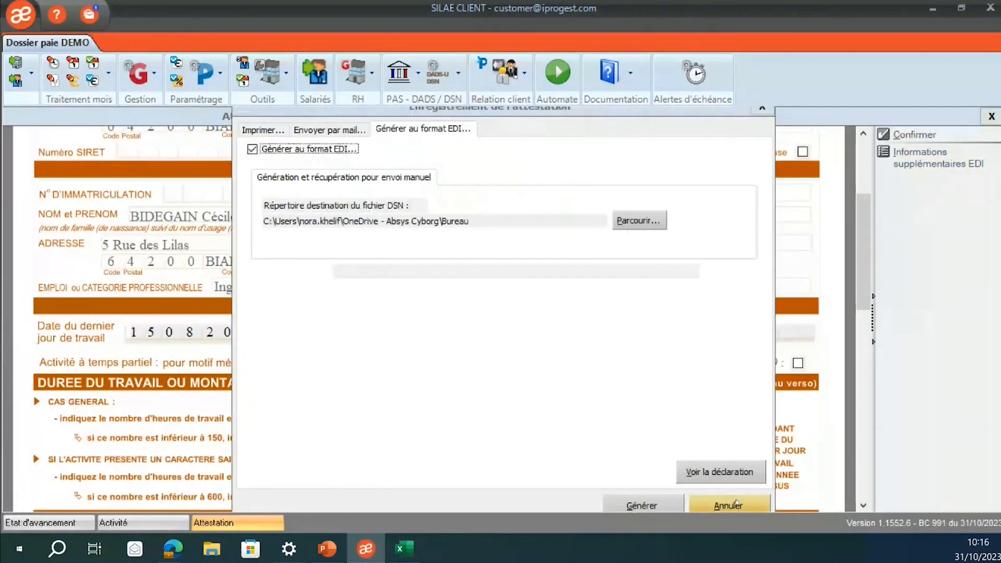
left_click(736, 504)
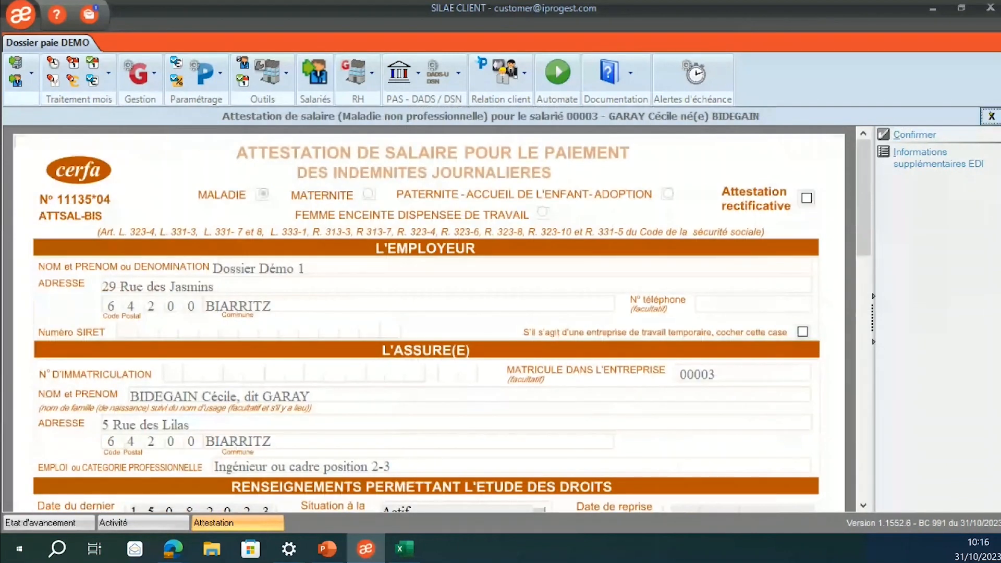
left_click(991, 116)
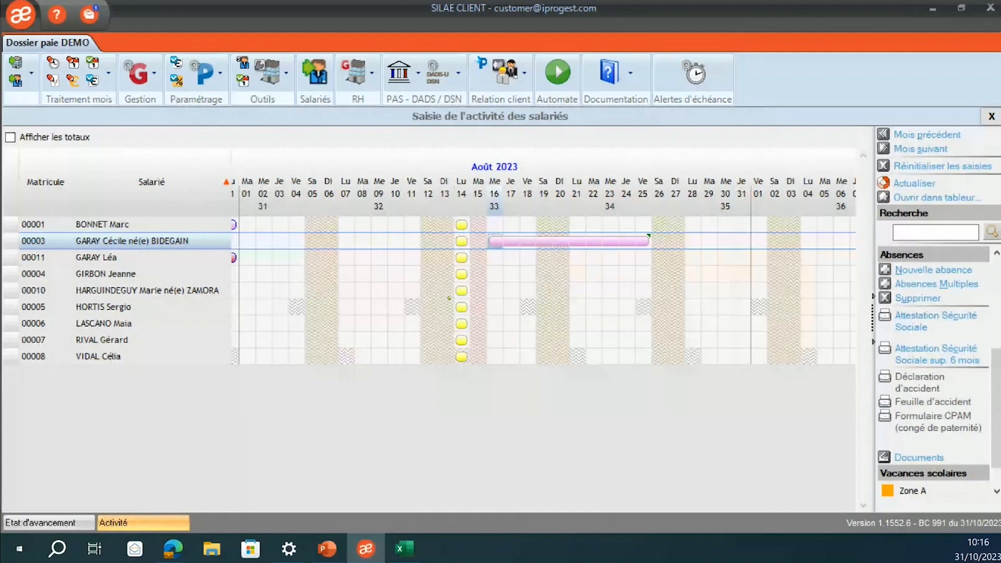
Record Congés payés from 16/08/2023 to 25/08/2023 for the fourth employee in the list, and close the activity entry.
left_click(494, 273)
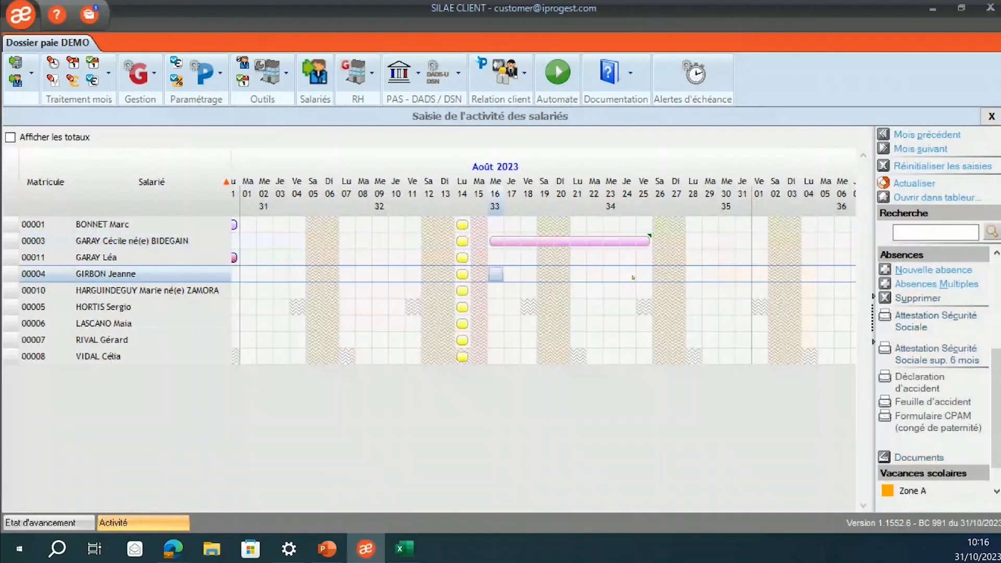
left_click_drag(633, 277, 645, 275)
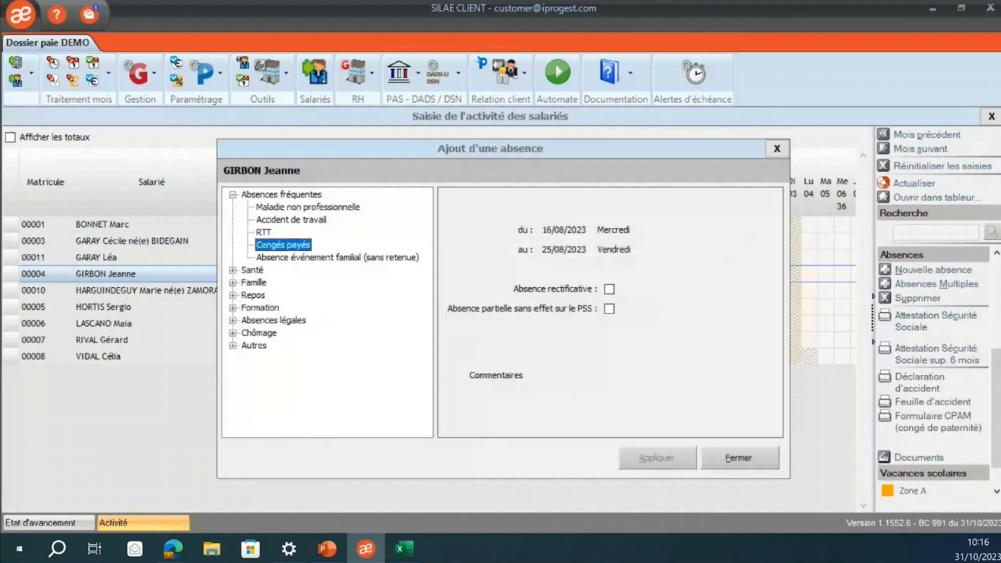
left_click(676, 460)
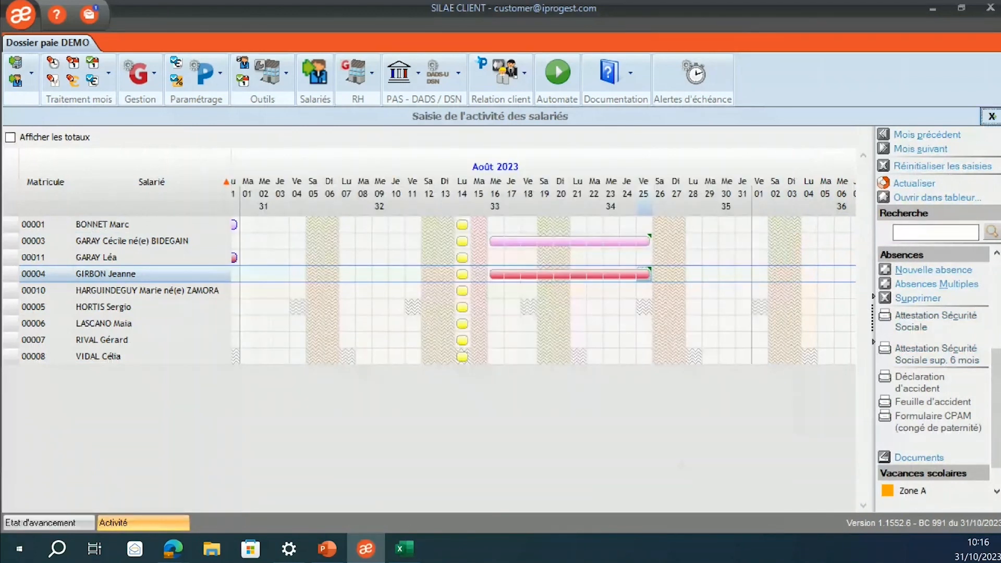
left_click(991, 116)
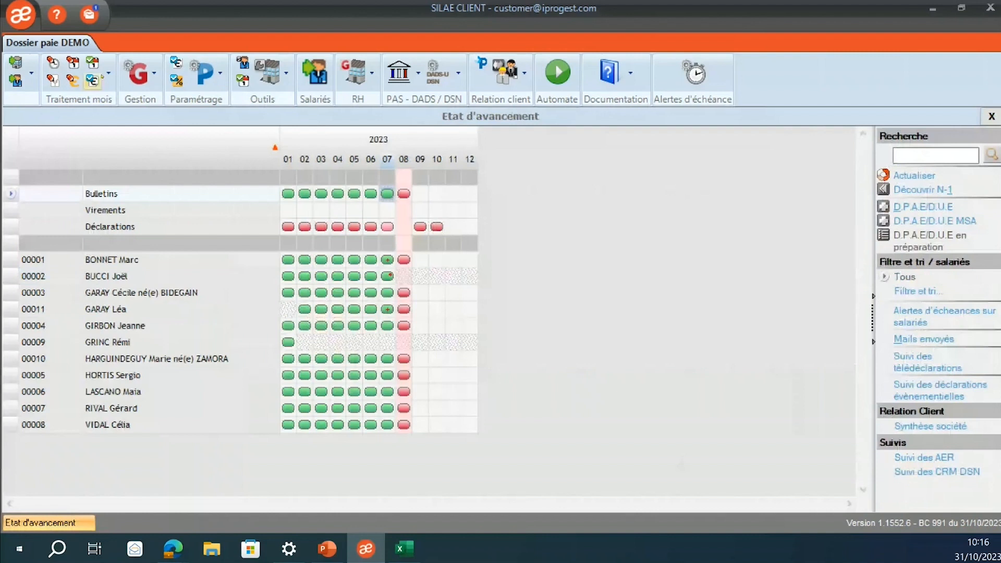
In the August 2023 variable elements entry, set NbTicket to 10 for the second employee and 15 for the sixth.
left_click(108, 74)
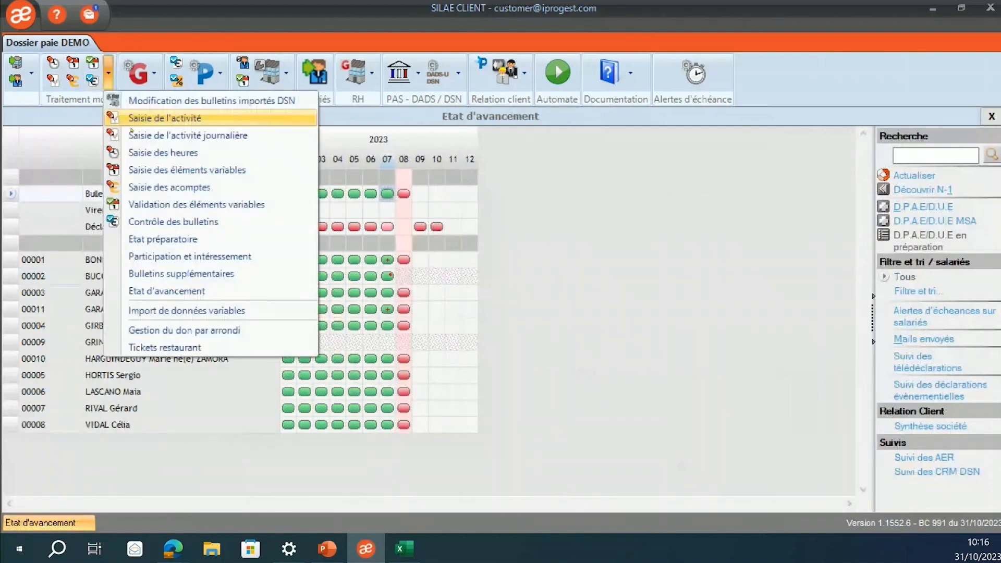
left_click(130, 168)
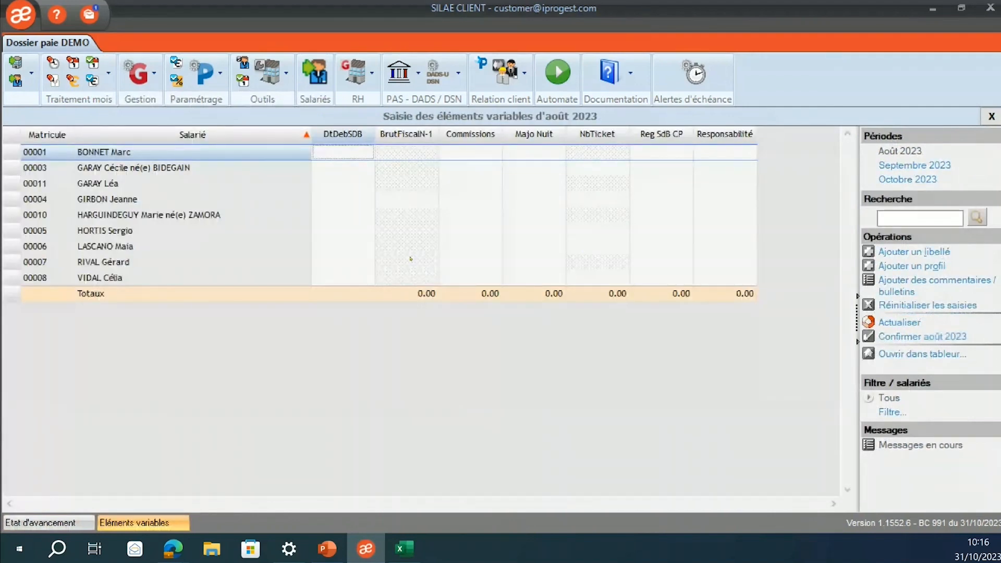
left_click(599, 173)
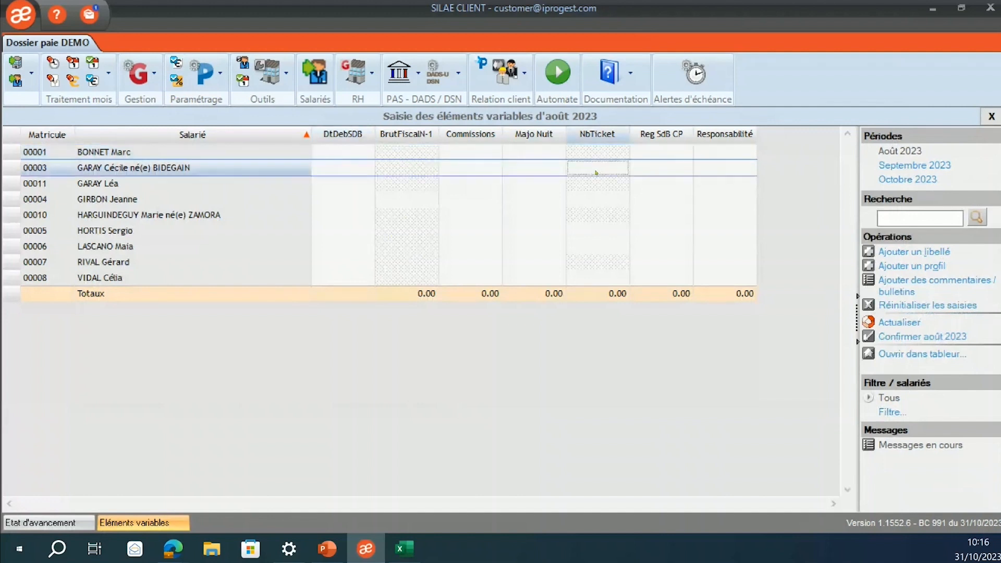
type("10")
left_click(602, 238)
type("15")
key("Return")
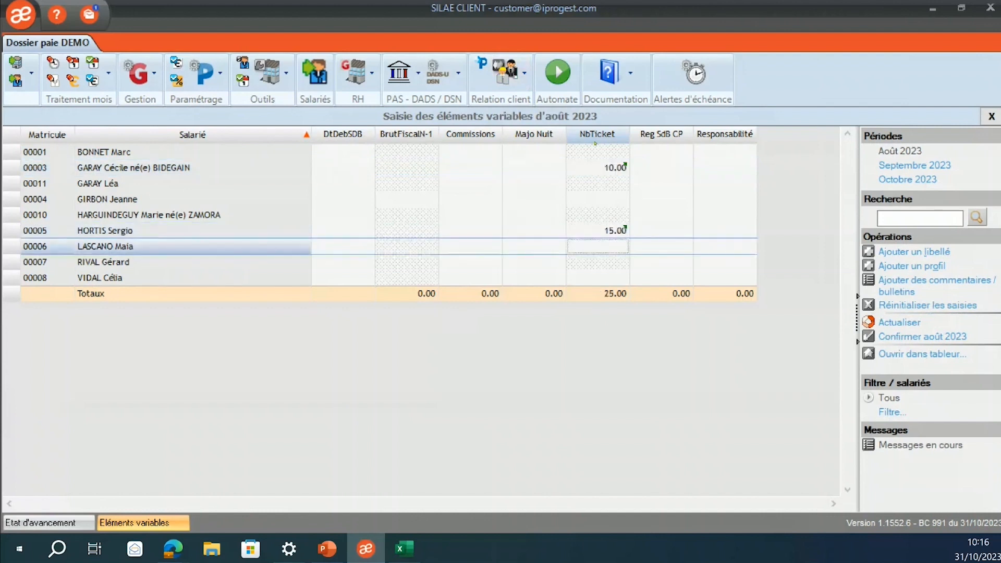
left_click(610, 159)
left_click(608, 167)
left_click(607, 153)
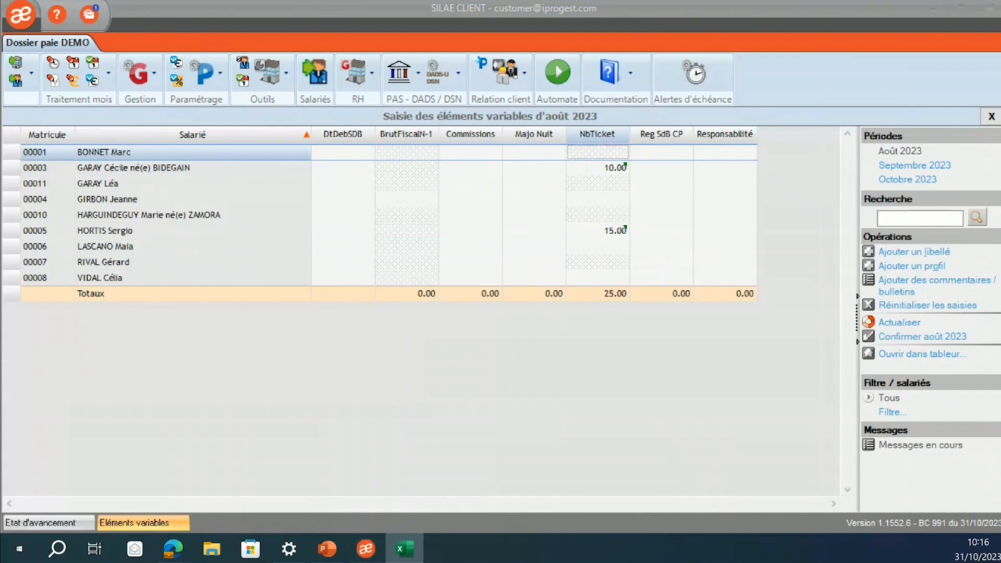
Switch to the Excel workbook and copy the Commissions values in cells E2:E10.
left_click_drag(944, 200, 345, 176)
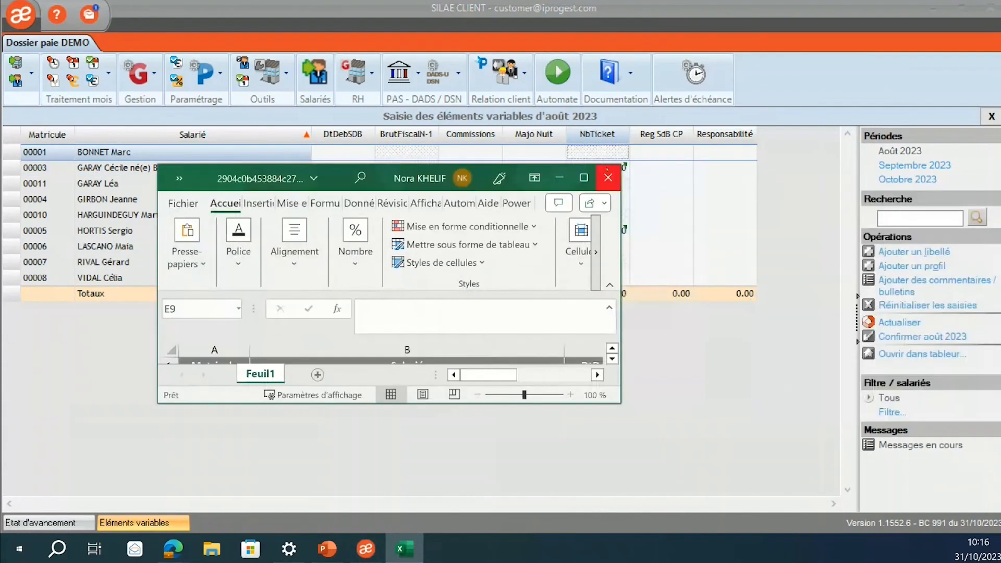
left_click(584, 177)
left_click(625, 223)
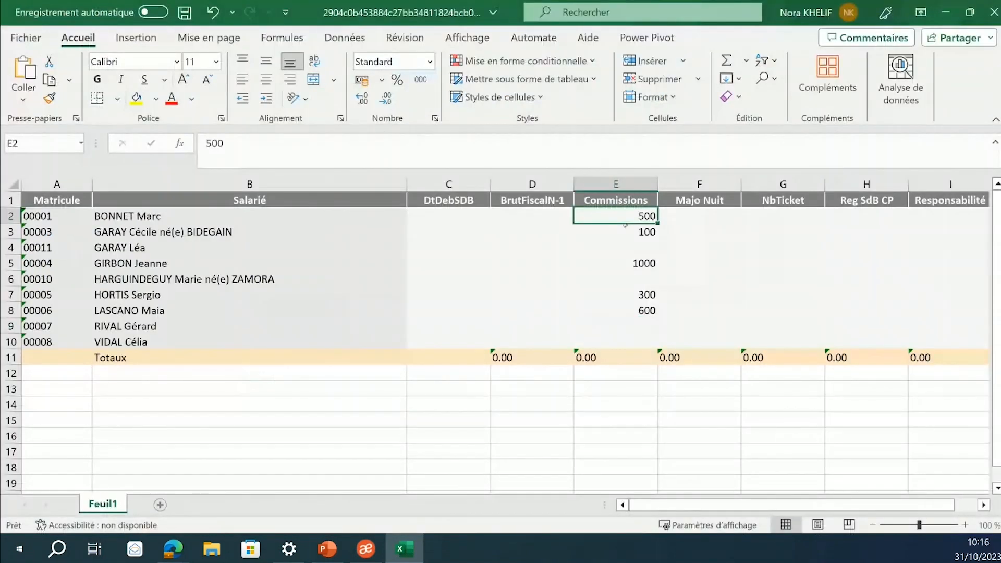
left_click(615, 290)
left_click(616, 358)
left_click_drag(616, 216, 641, 344)
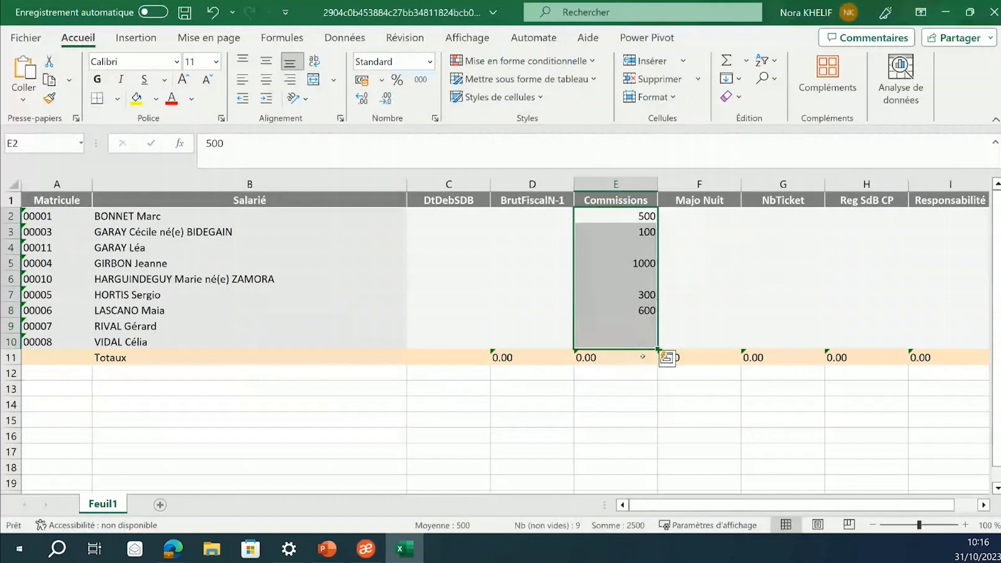
key("ctrl+c")
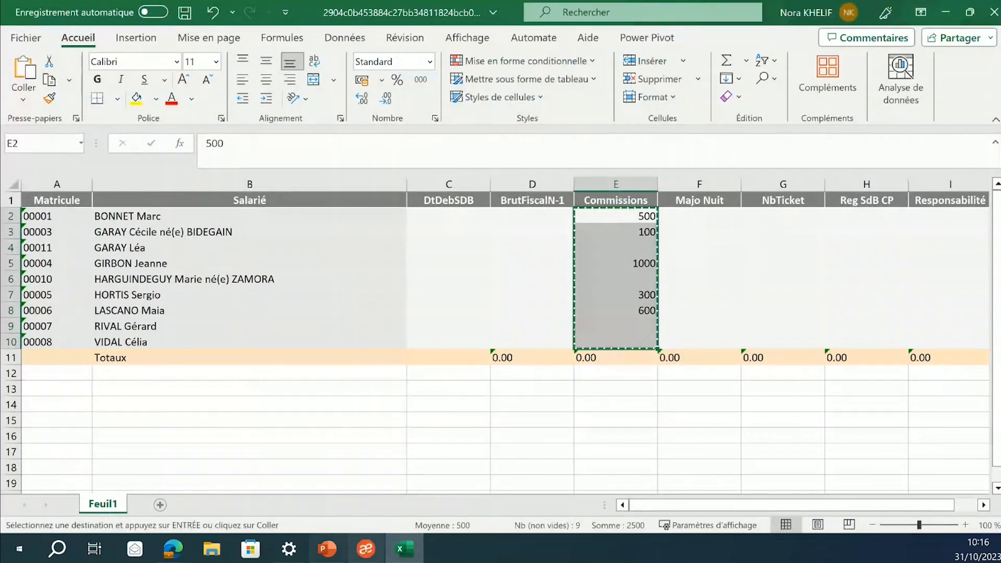
Switch back to Silae, paste the copied commissions into the Commissions column starting at the first employee, and close the variable elements entry.
key("alt+Tab")
left_click(464, 153)
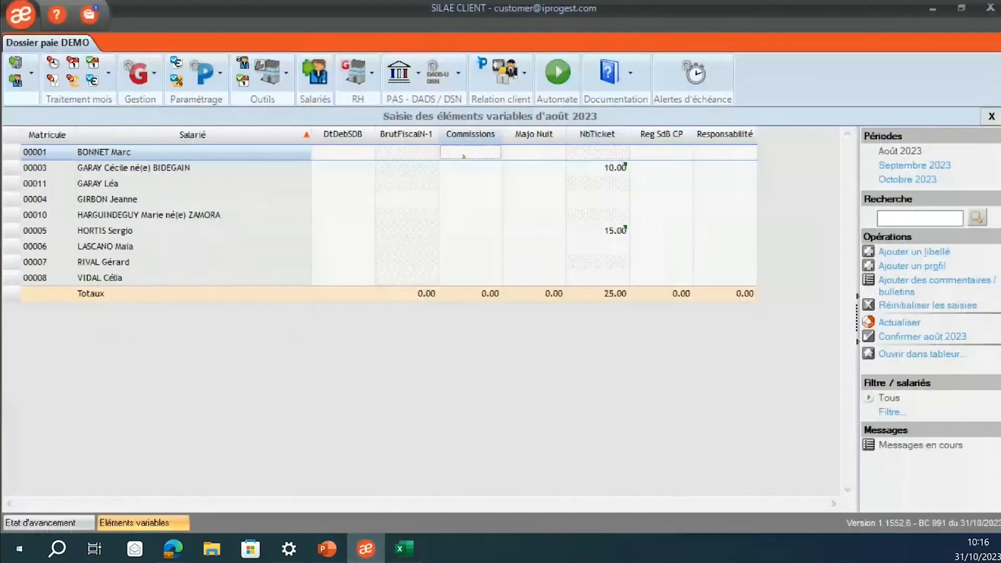
key("ctrl+v")
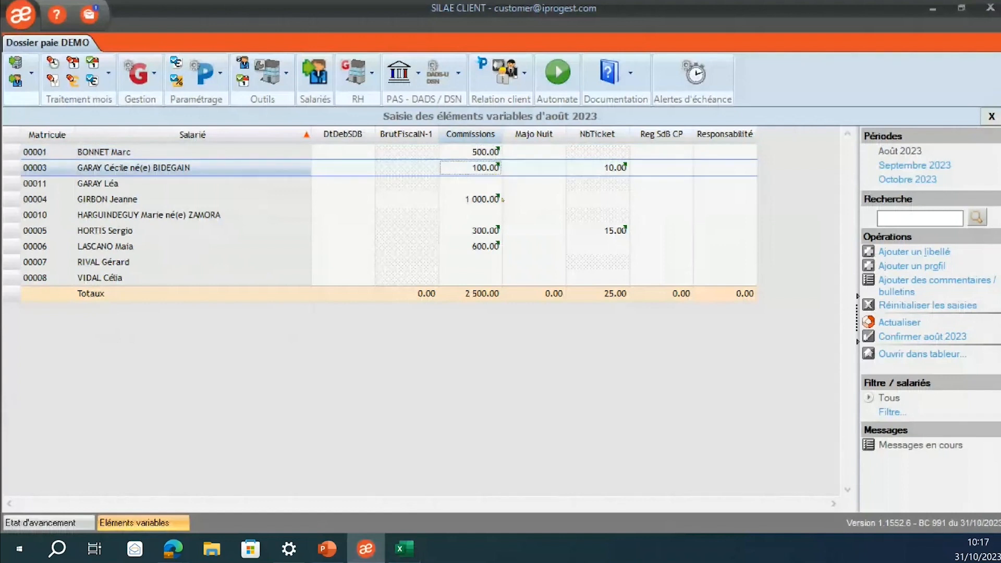
left_click(501, 200)
left_click(484, 247)
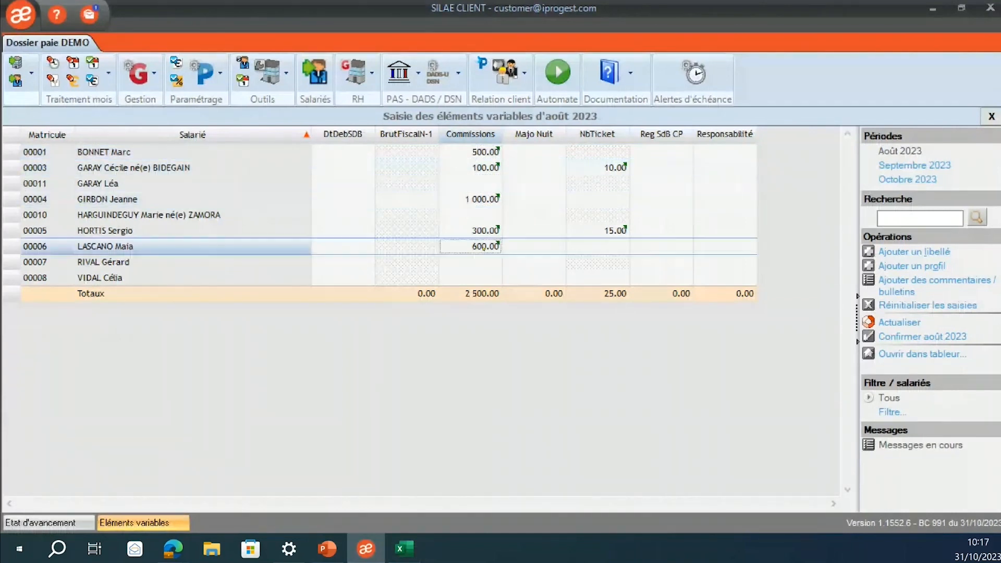
left_click(486, 237)
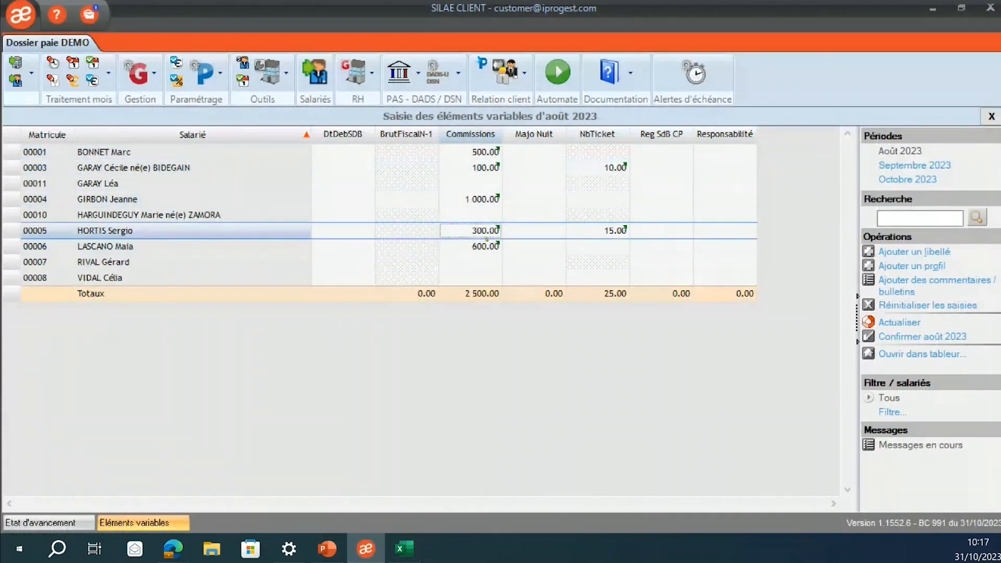
left_click(485, 184)
left_click(493, 221)
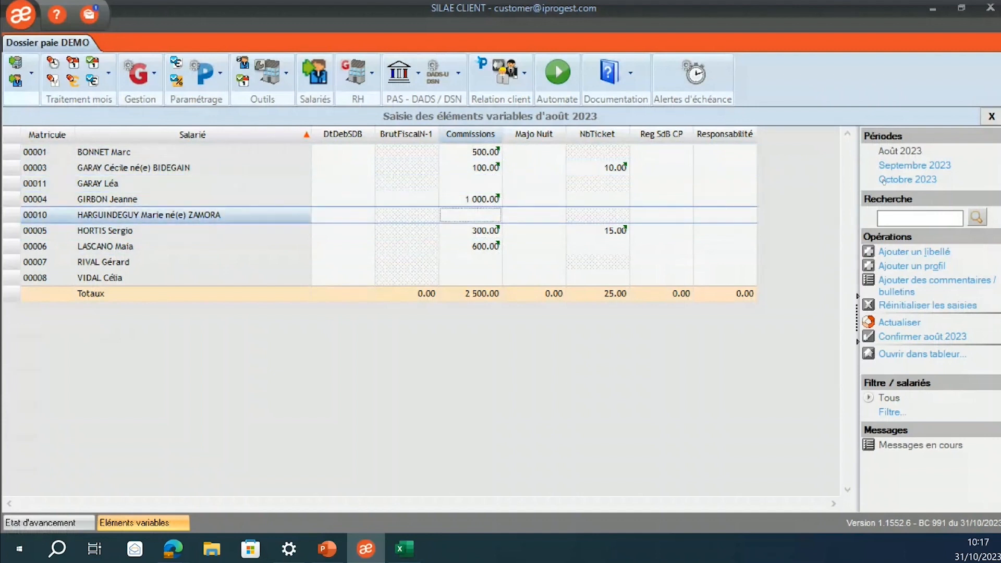
left_click(992, 118)
In the August 2023 hours entry, set HS 25 to 5 for the first employee and close the entry.
left_click(108, 73)
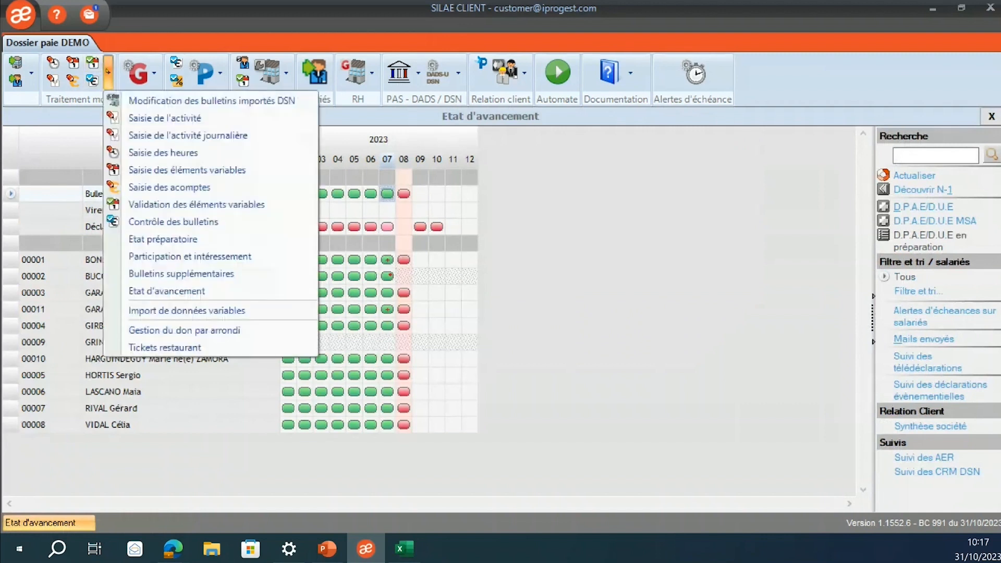
left_click(164, 153)
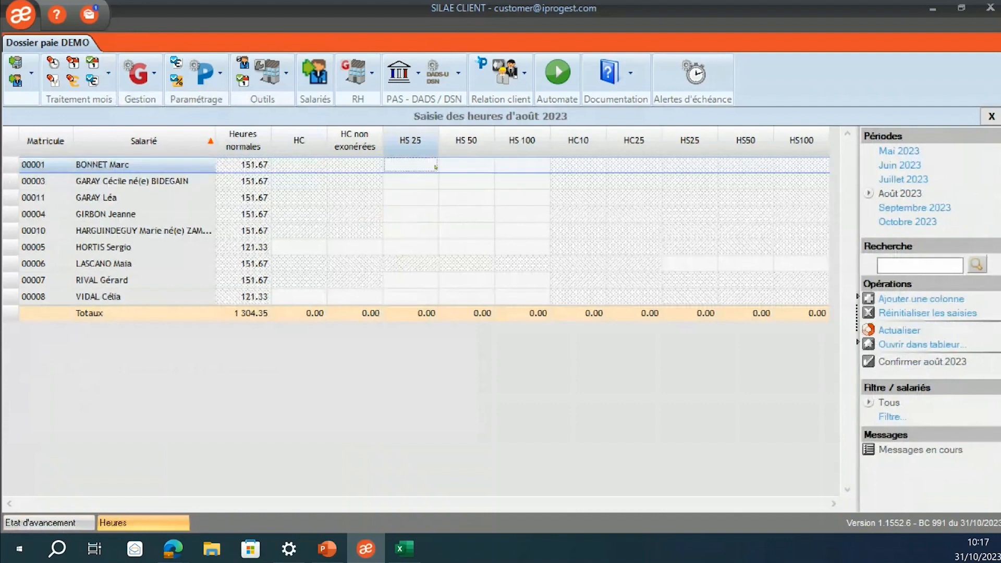
type("5")
key("Tab")
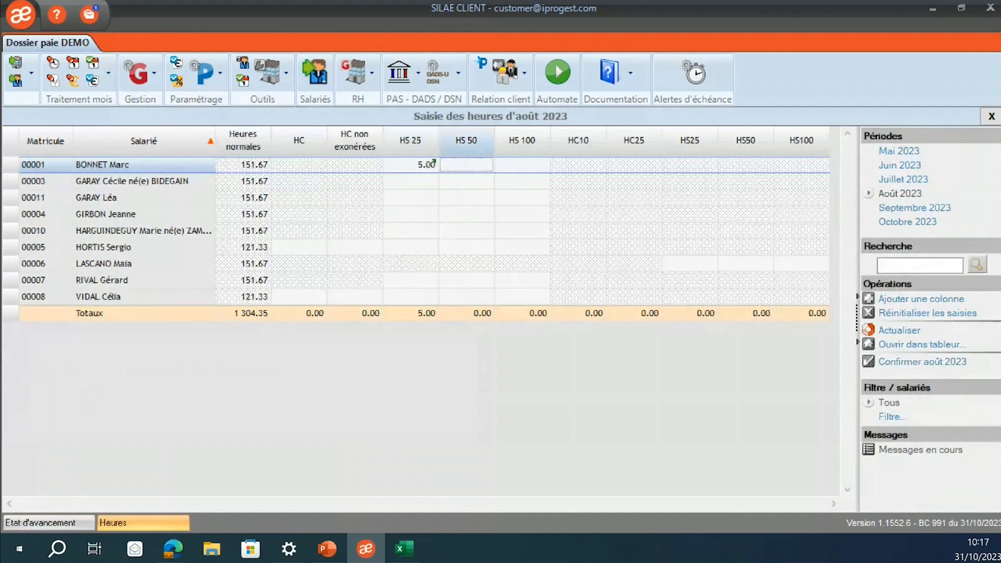
left_click(992, 117)
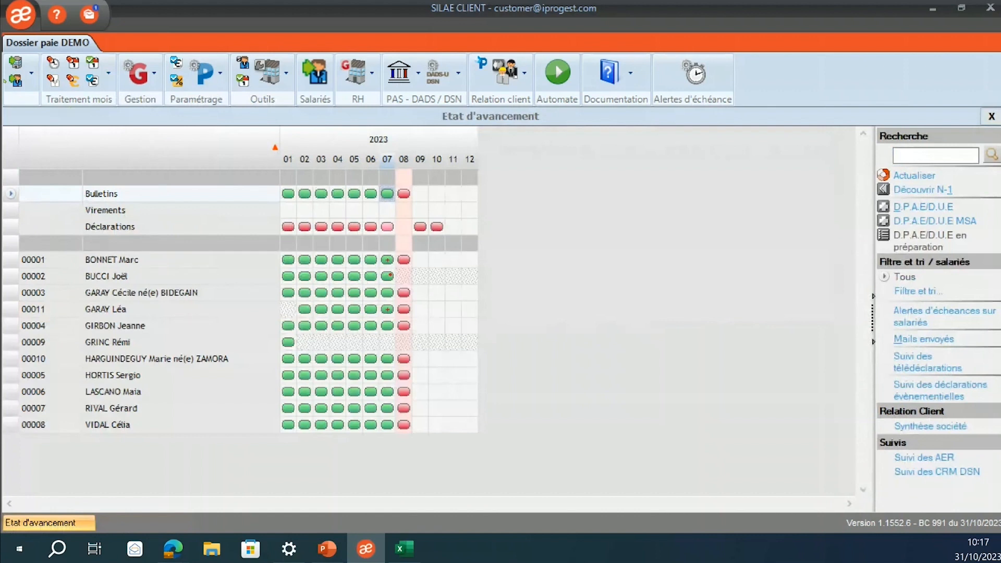
Calculate the 9 payslips for August 2023 from the progress overview's Bulletins row.
left_click(402, 195)
right_click(401, 197)
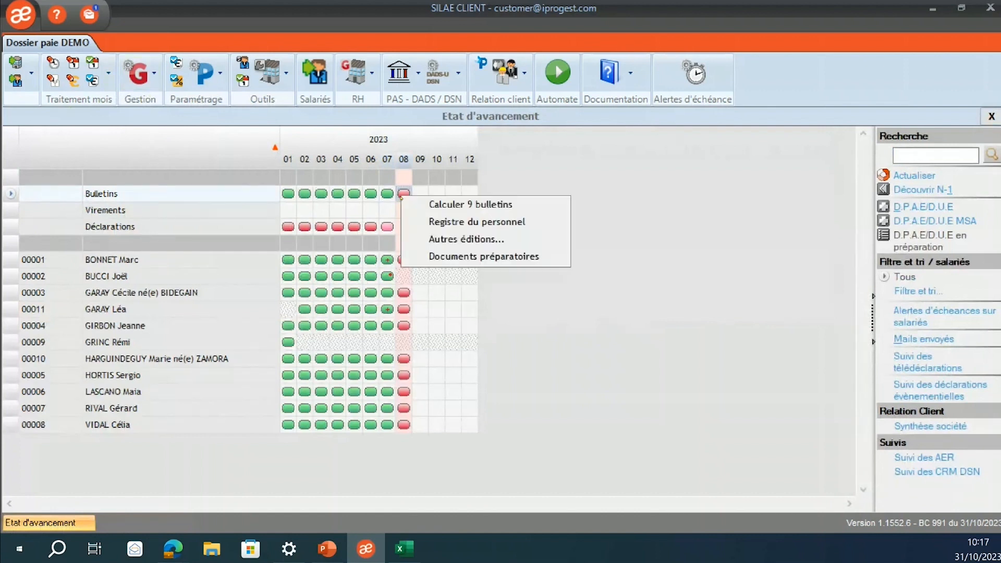
left_click(495, 204)
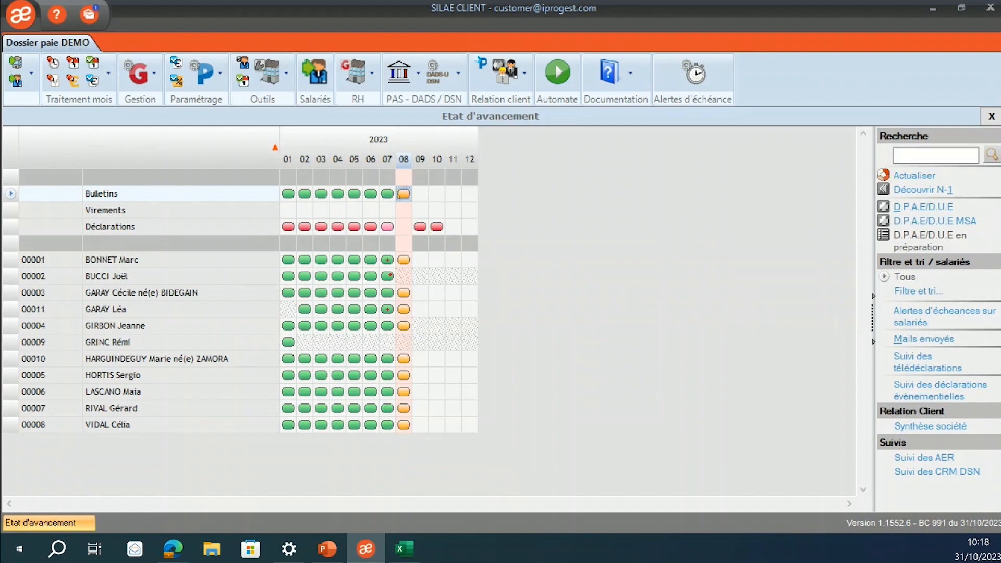
From the August 2023 payslip control, open the first employee's payslip and confirm it to move on to the next one.
right_click(400, 195)
left_click(479, 6)
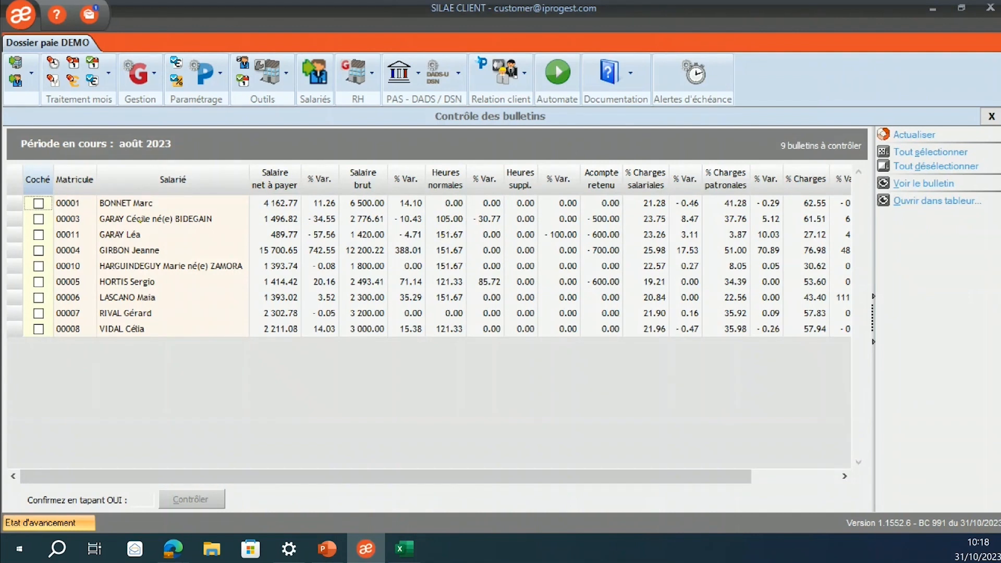
left_click(151, 204)
double_click(151, 204)
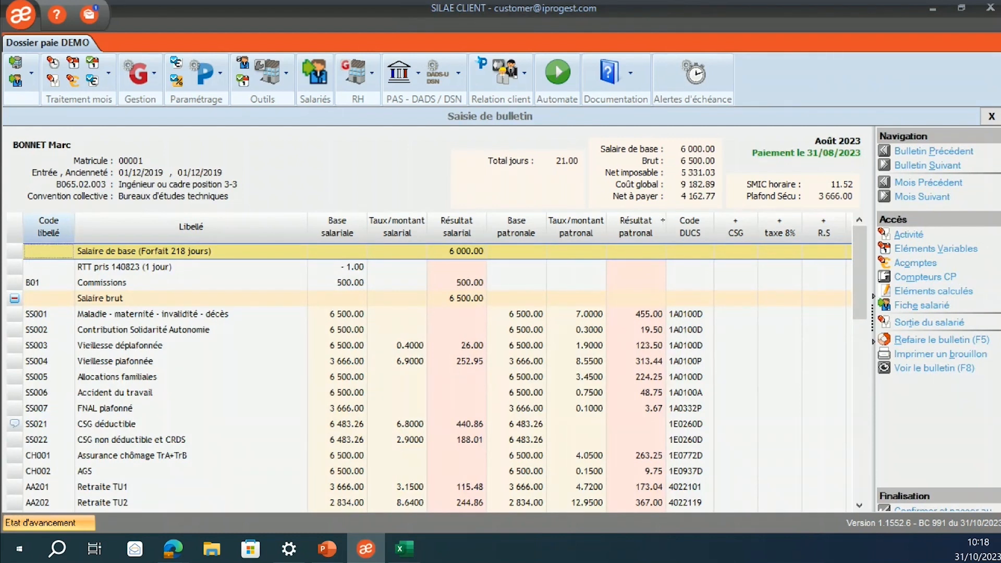
left_click(936, 508)
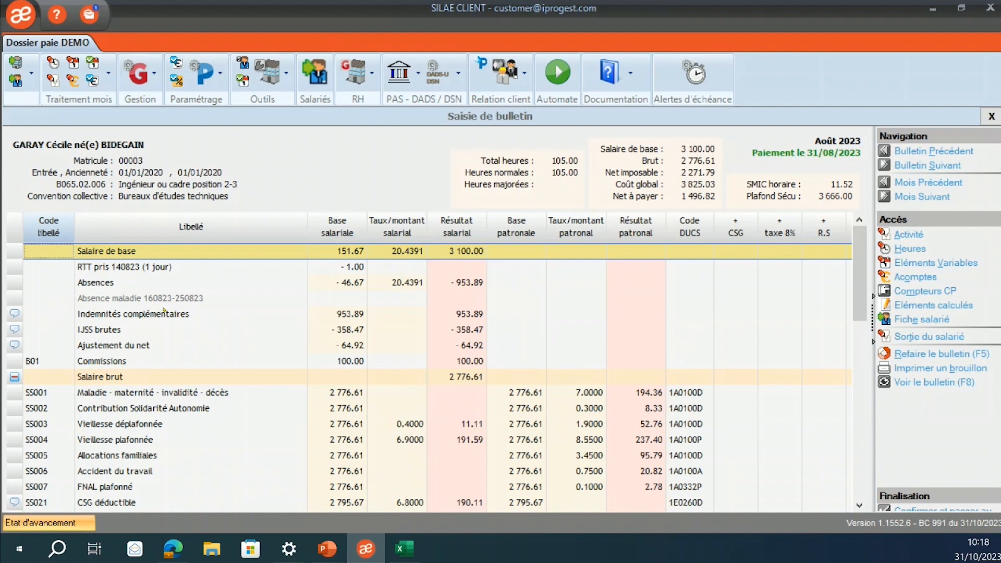
View the Sécurité Sociale attestation for the absence starting 16/08/2023 in this employee's activity, and return to the payslip.
left_click(905, 234)
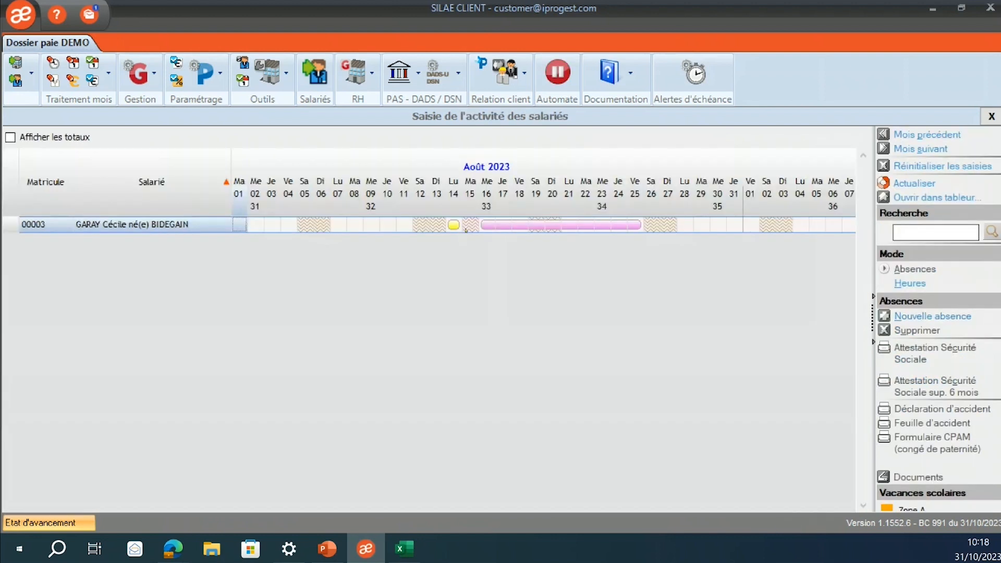
left_click(483, 225)
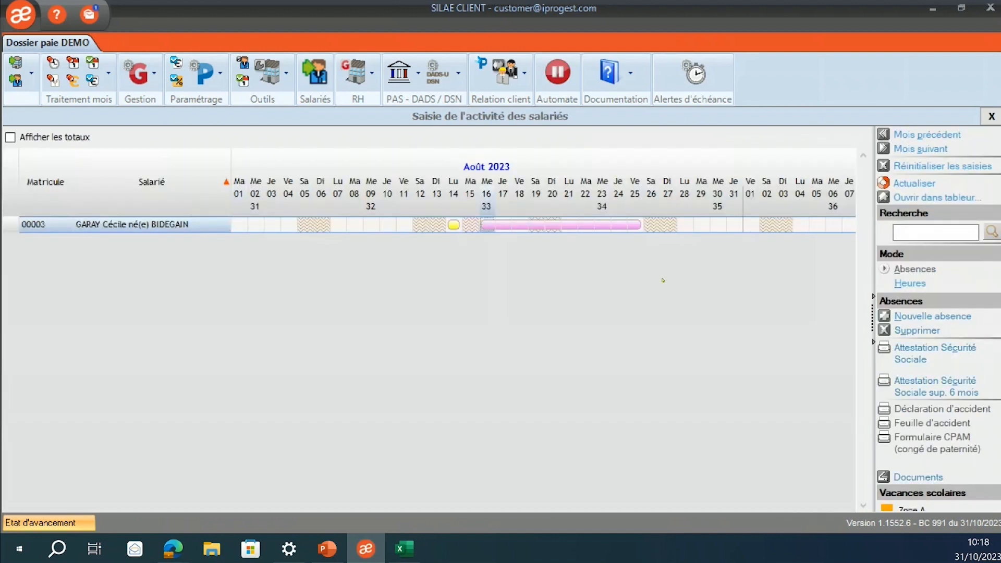
left_click(915, 353)
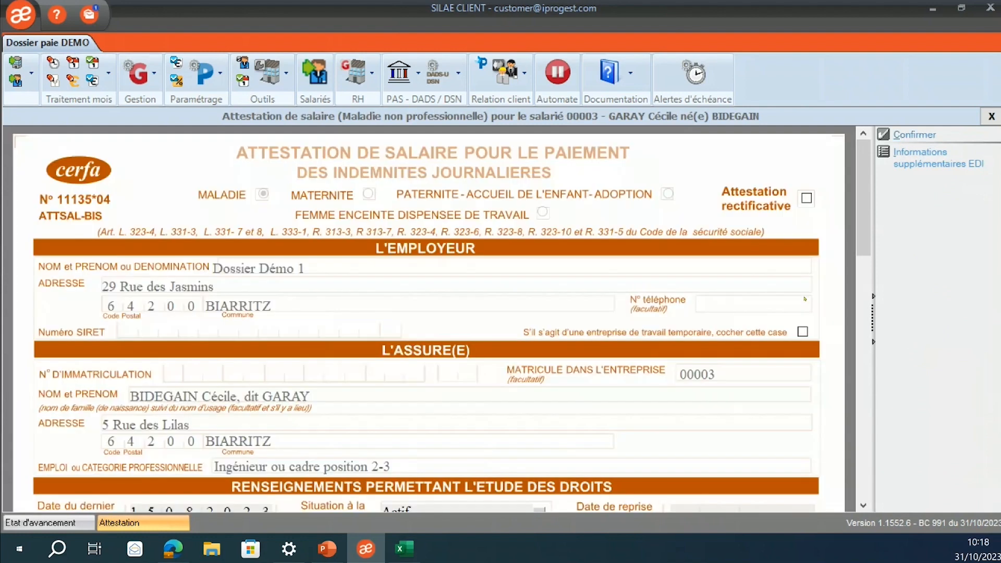
left_click(991, 117)
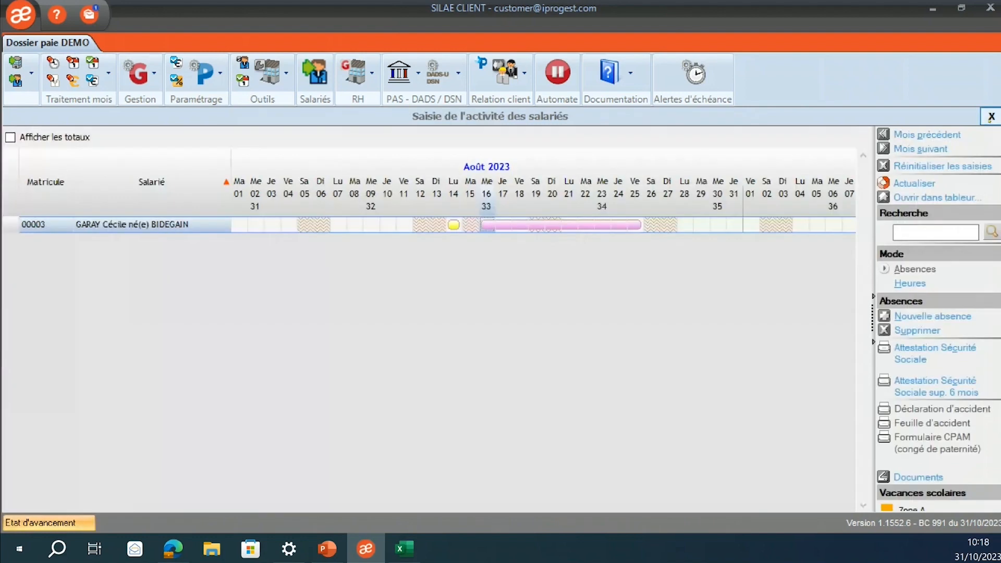
left_click(991, 117)
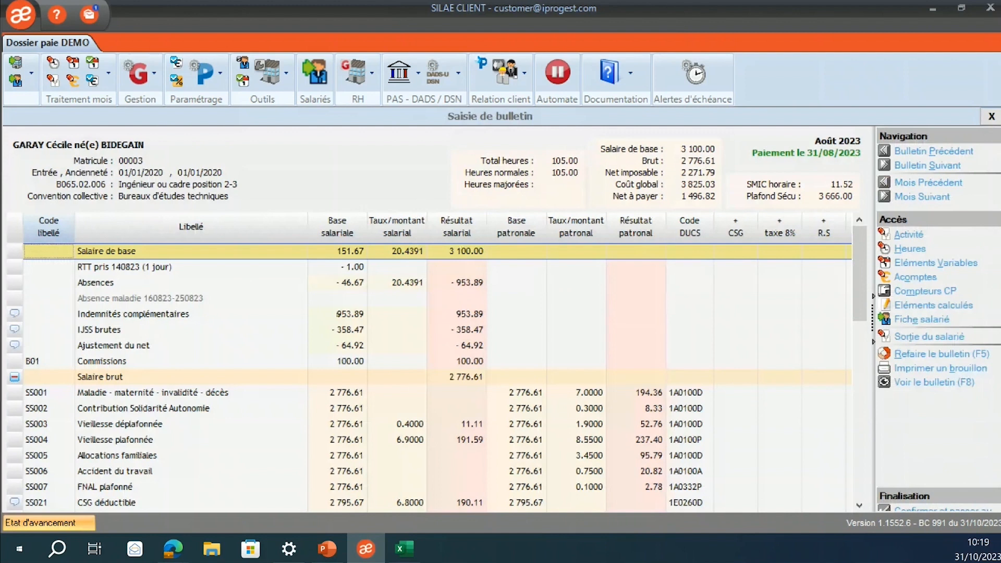
Examine the calculation detail of the Indemnités complémentaires line, including the basis used and the days maintained, and close it.
left_click(337, 315)
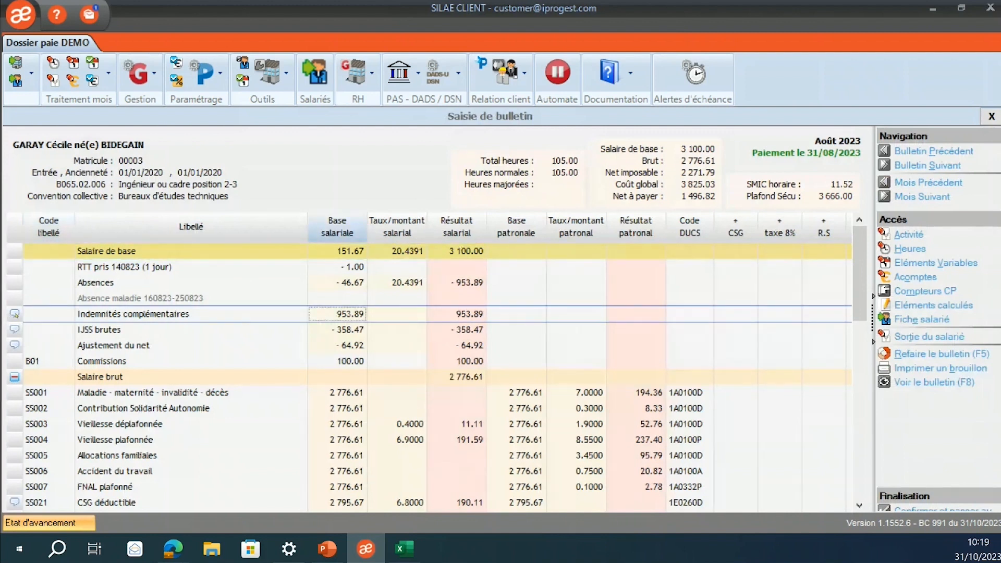
left_click(14, 314)
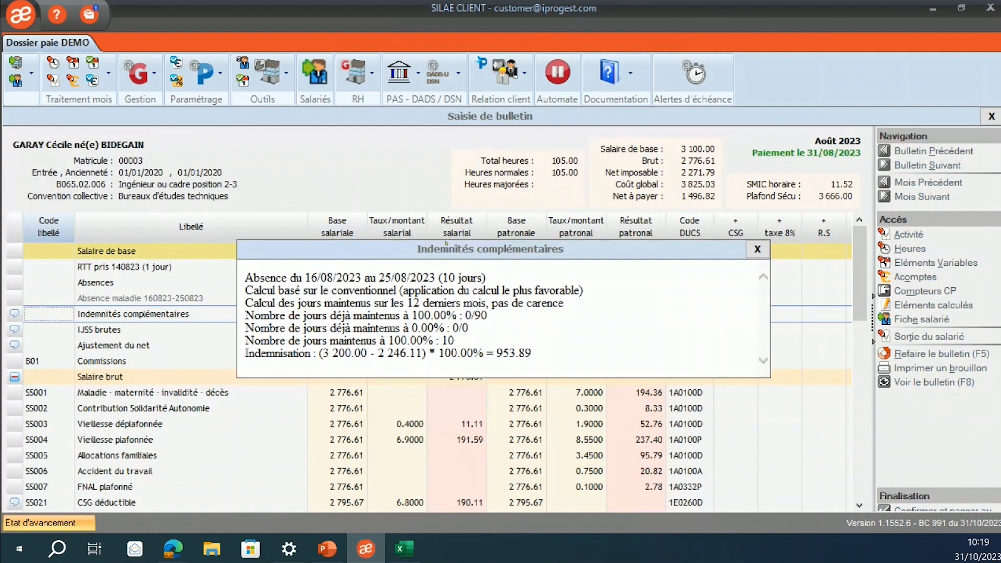
left_click_drag(446, 248, 546, 324)
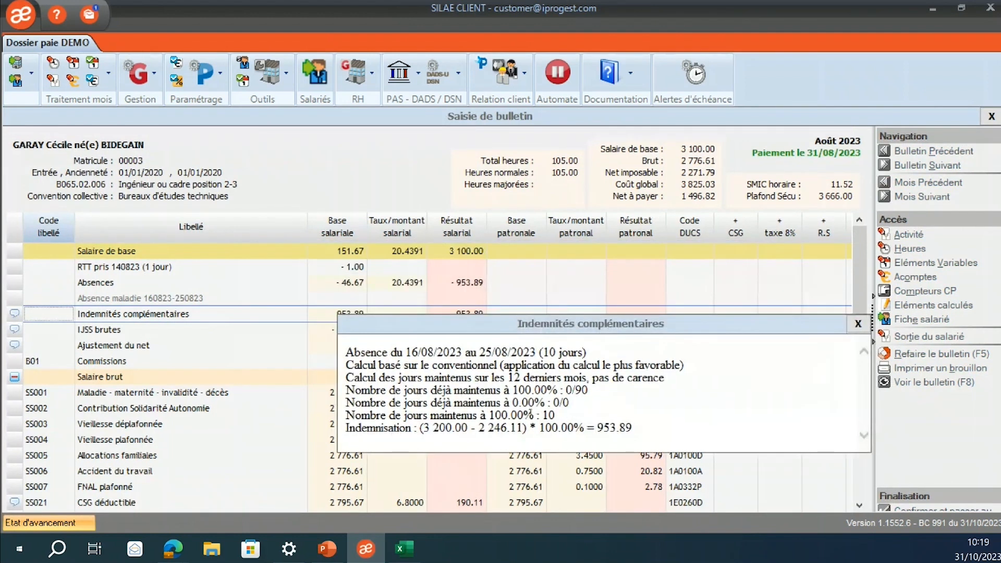
left_click_drag(430, 365, 564, 377)
left_click(608, 373)
left_click_drag(531, 389, 504, 389)
left_click(583, 390)
left_click(858, 324)
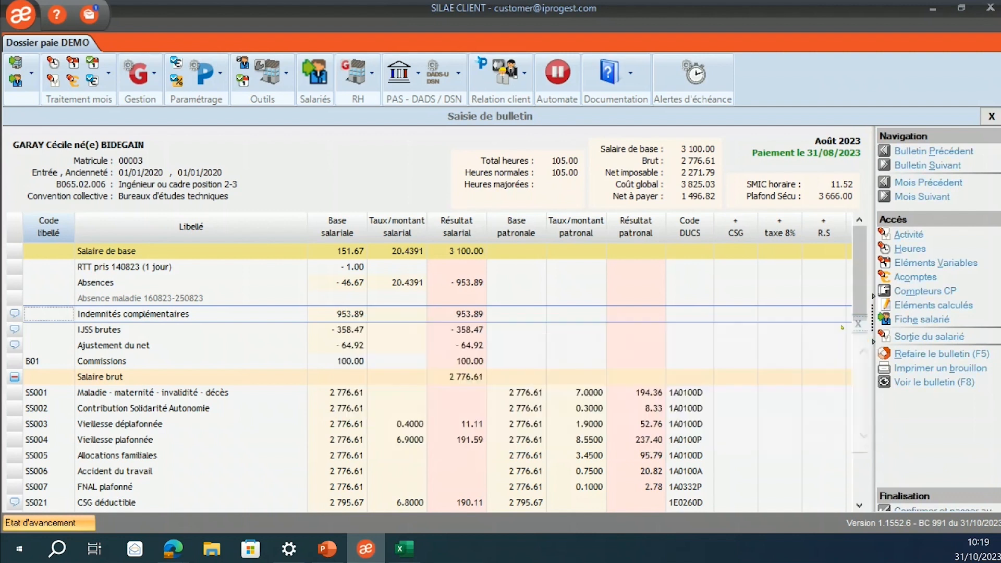
Examine the calculation details of the IJSS brutes and CSG déductible lines, and look through the rest of the payslip.
left_click(15, 329)
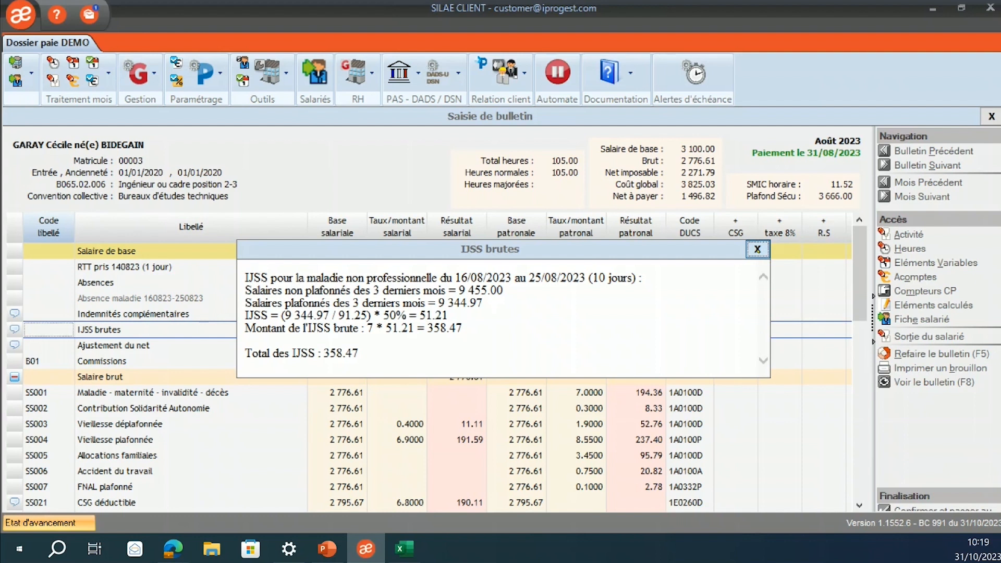
left_click(757, 249)
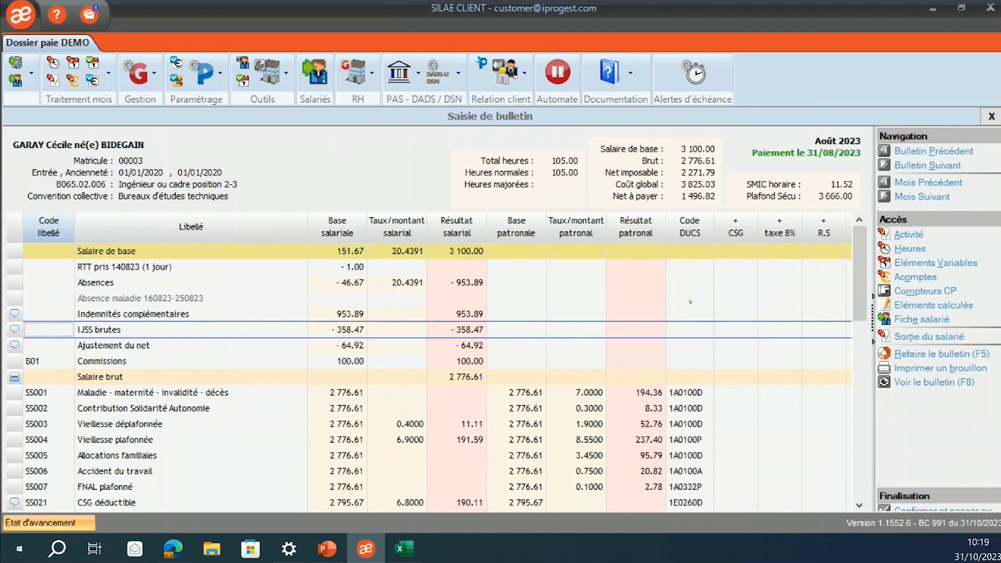
scroll(690, 302, "down", 2)
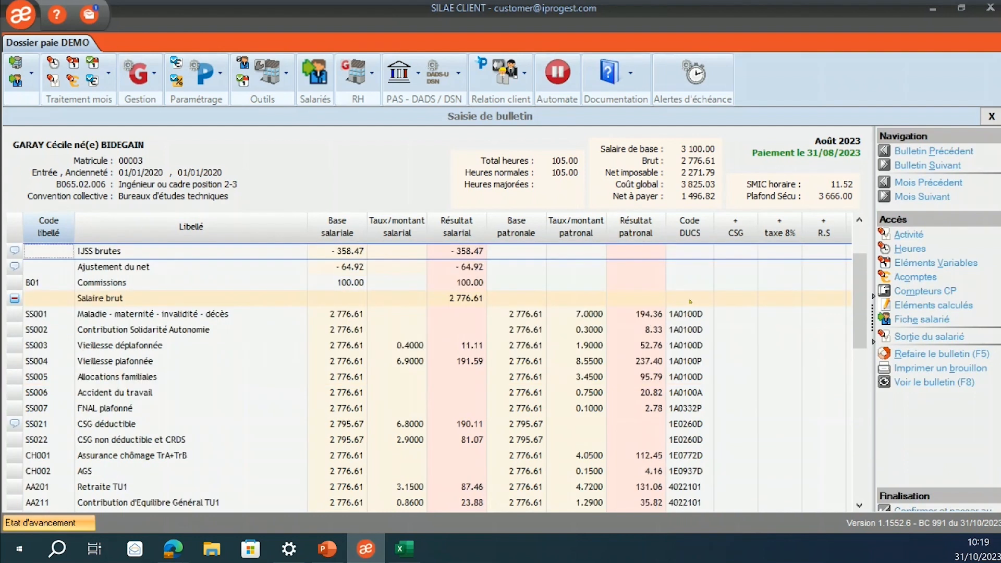
scroll(690, 302, "up", 2)
scroll(686, 298, "down", 4)
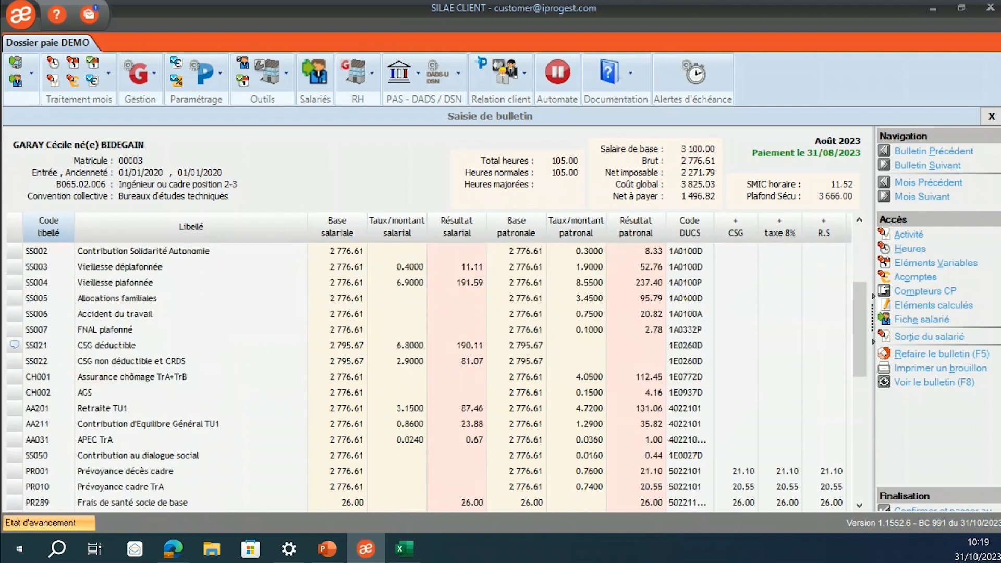
scroll(684, 299, "down", 4)
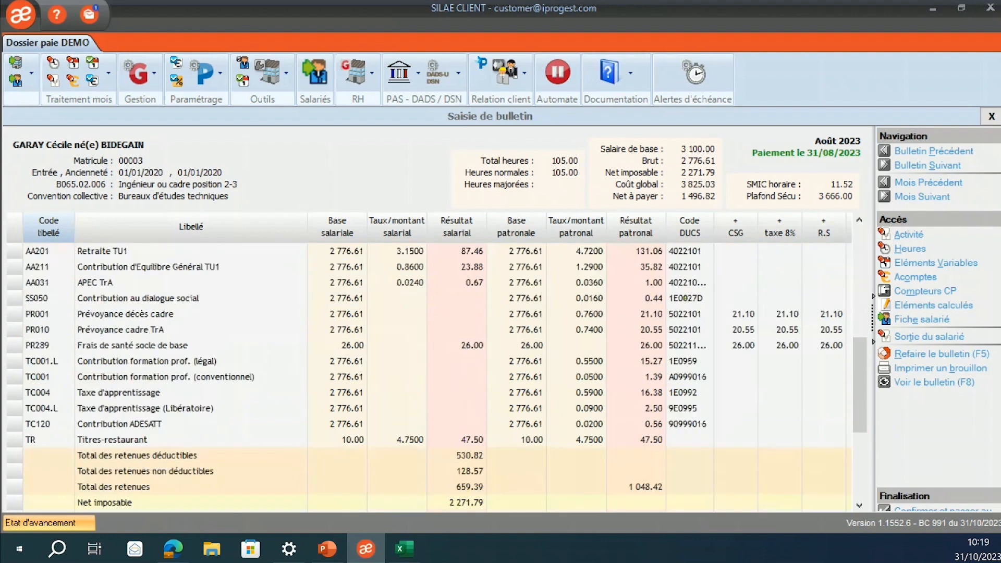
scroll(685, 299, "up", 4)
double_click(683, 345)
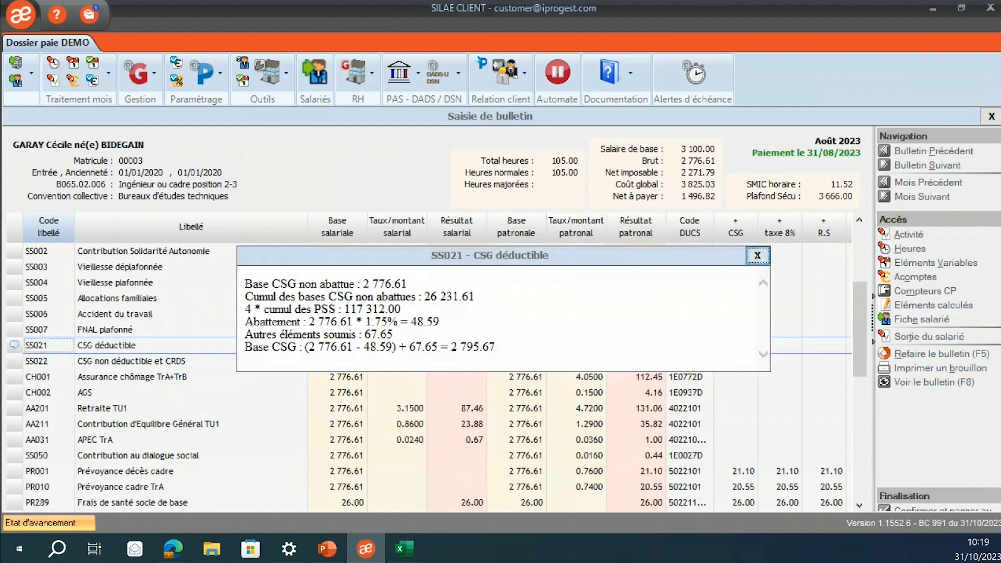
left_click(757, 255)
scroll(702, 261, "up", 4)
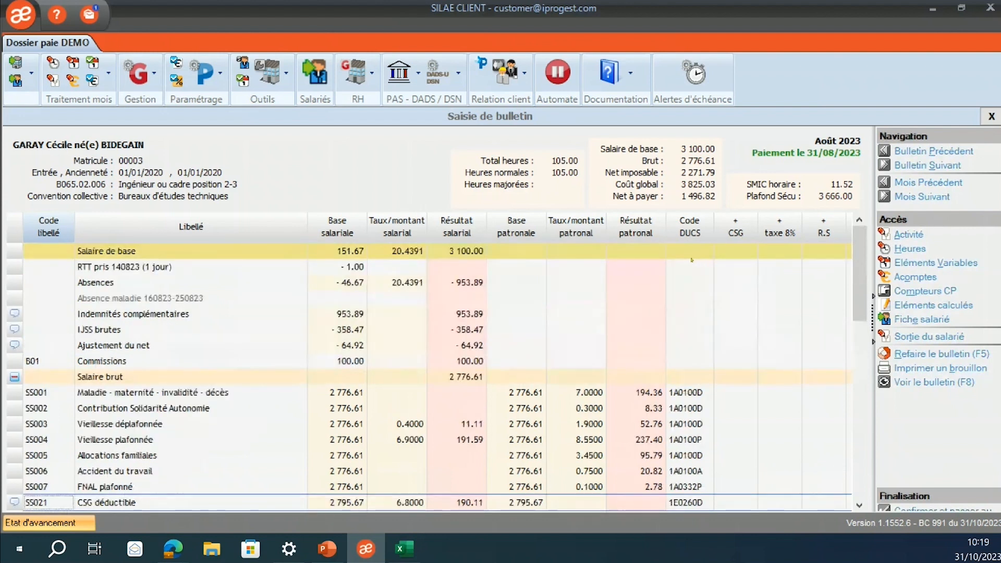
Confirm this payslip to move on to the next one, and review its base salary lines.
left_click(907, 507)
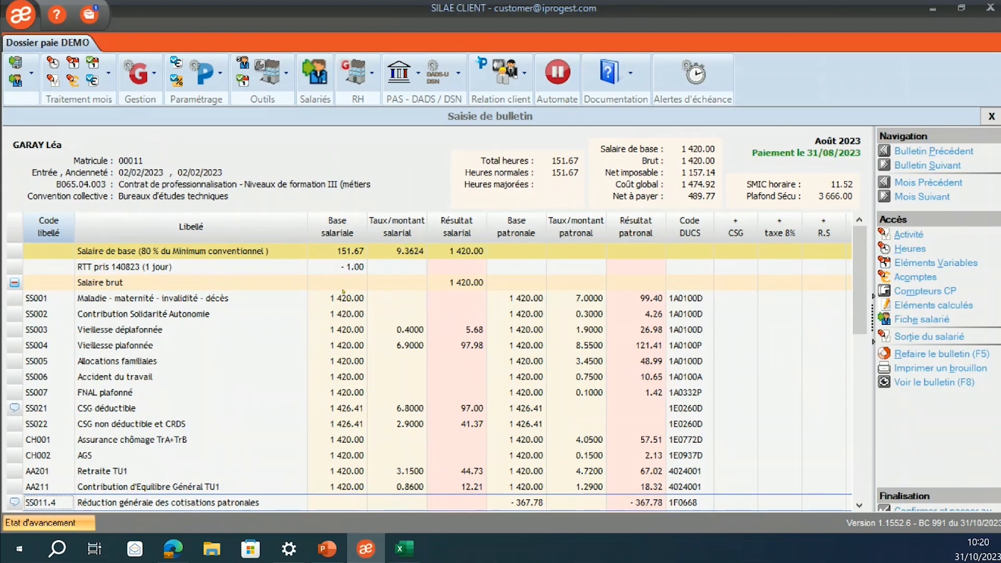
scroll(375, 271, "down", 2)
scroll(443, 230, "up", 2)
left_click(294, 272)
left_click(350, 313)
left_click(351, 252)
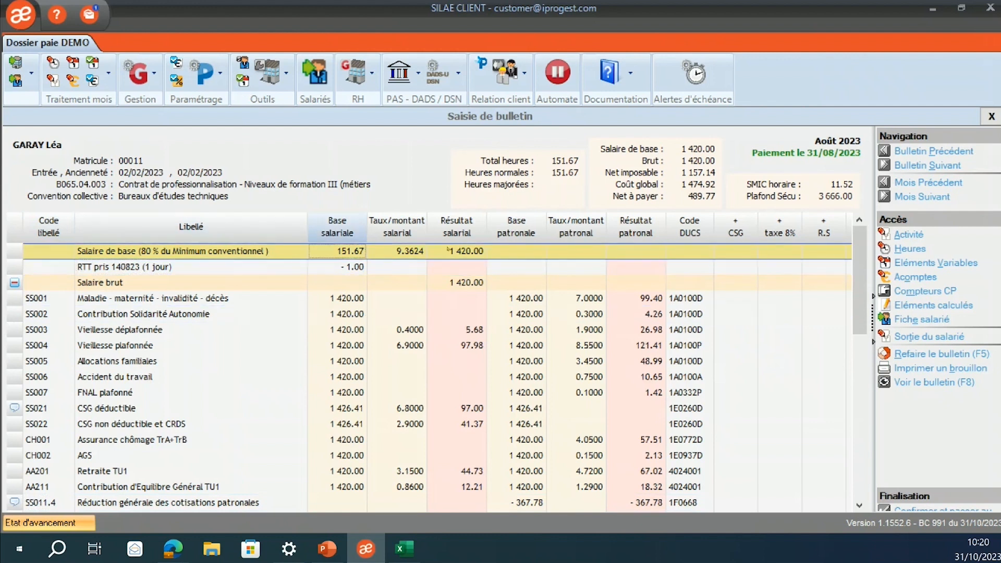
Display the same employee's July 2023 payslip and check its paid leave and Heures supplémentaires 50% lines for comparison.
left_click(940, 183)
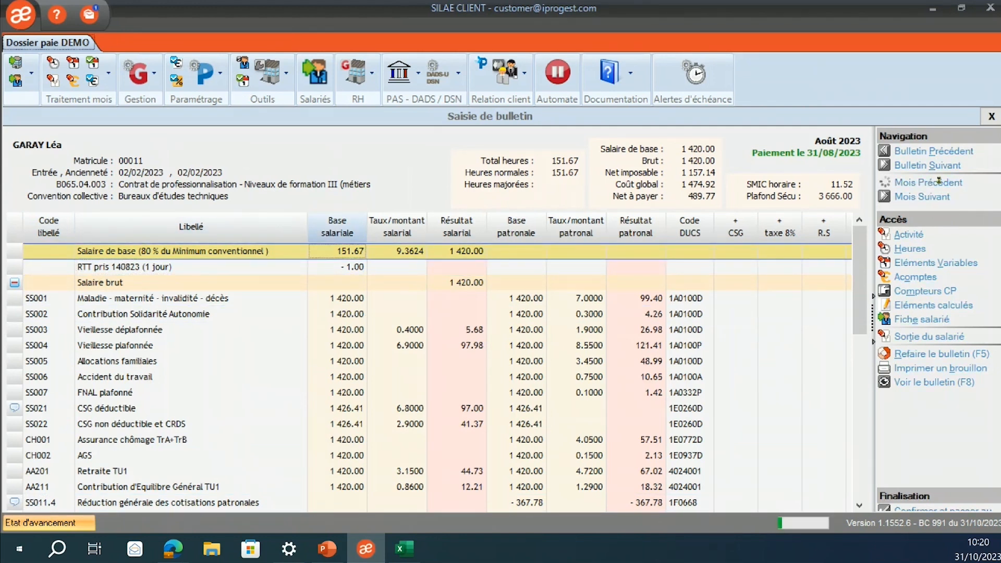
left_click(362, 300)
left_click(368, 269)
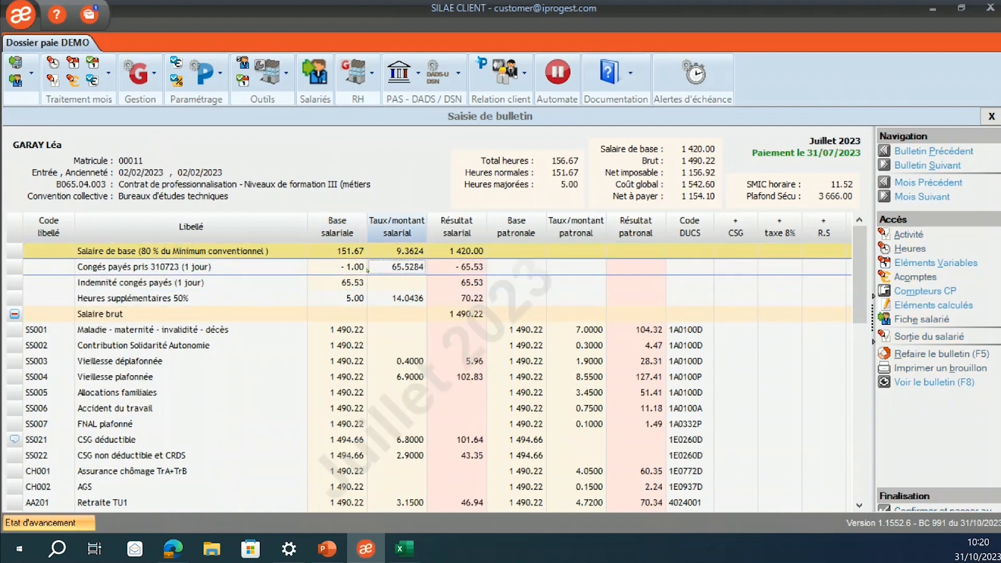
left_click(356, 298)
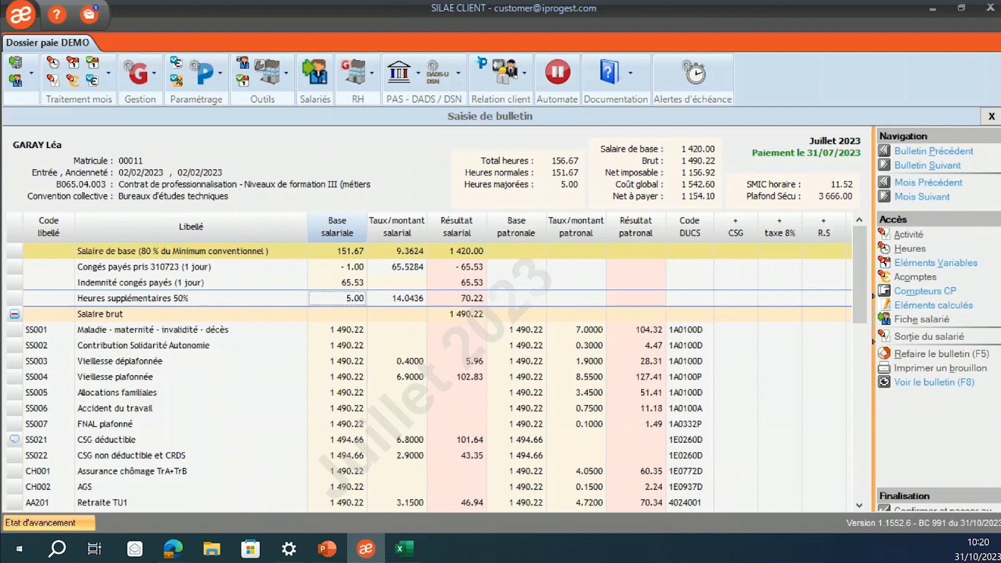
Return to the August payslip and enter 4 hours of HS 25 in the July 2023 hours entry for the same employee.
left_click(923, 197)
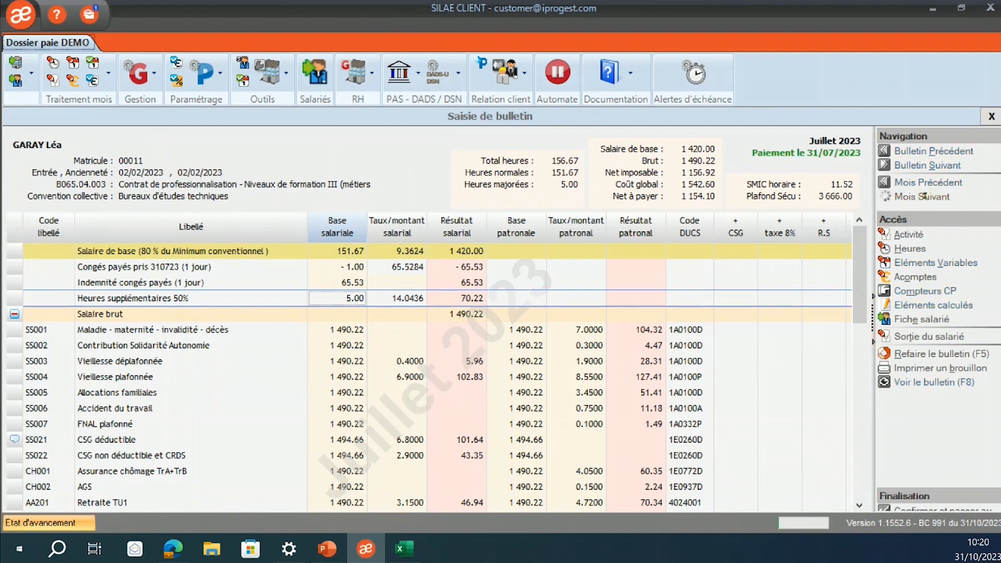
left_click(909, 248)
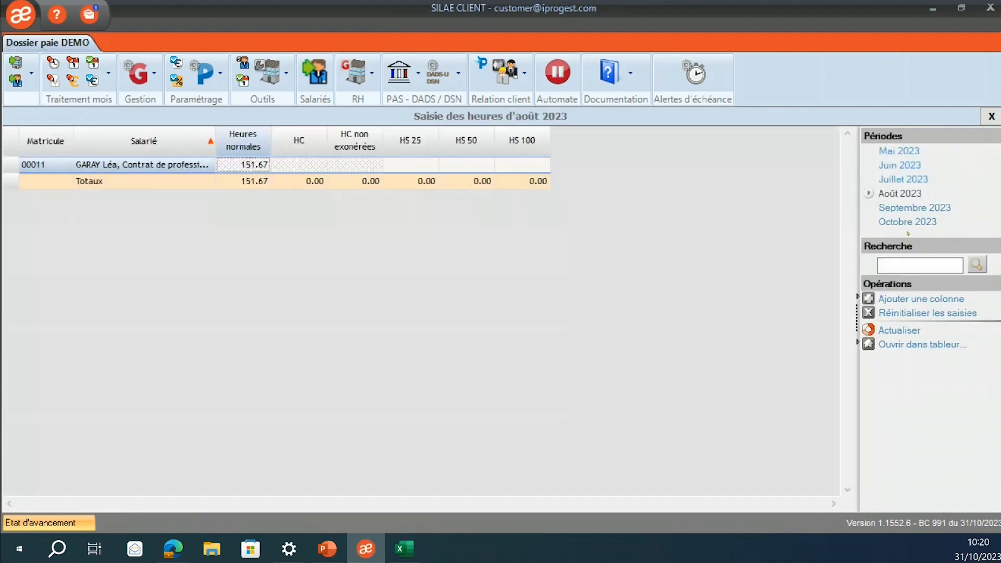
left_click(904, 179)
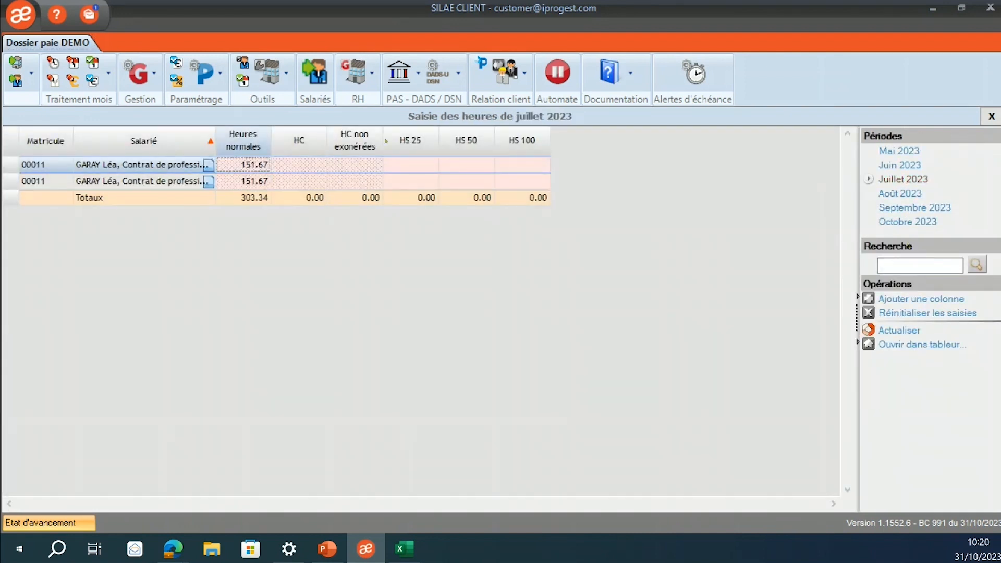
left_click(412, 165)
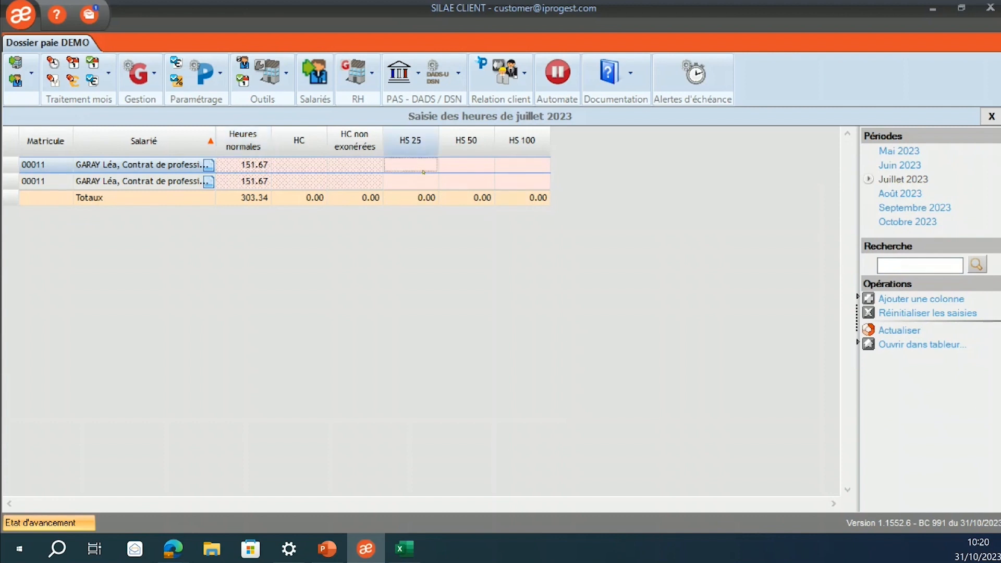
type("4")
key("Return")
type("4")
key("Return")
left_click(990, 117)
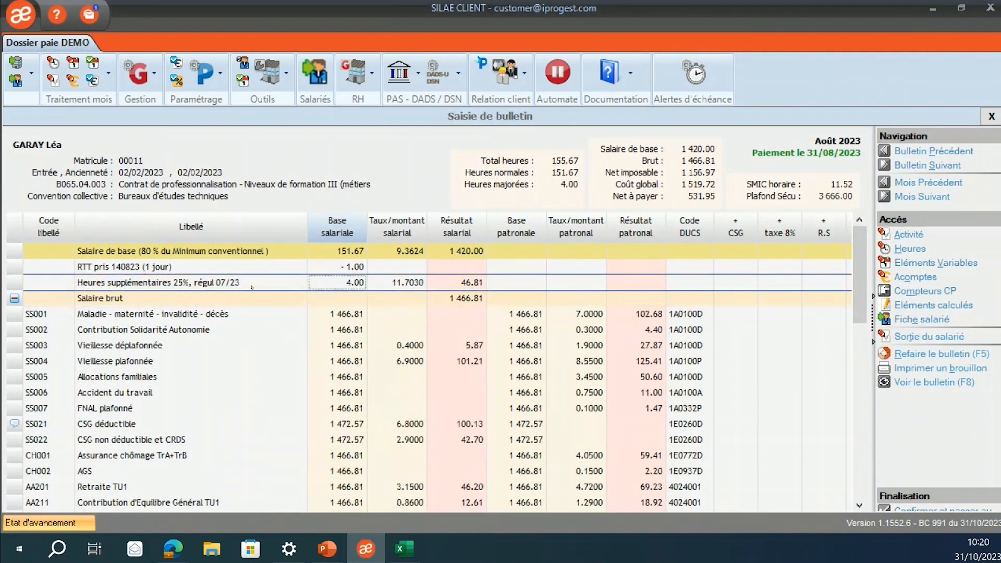
Check the label and rate of the Heures supplémentaires 25% régul 07/23 line, and confirm the payslip.
left_click(203, 286)
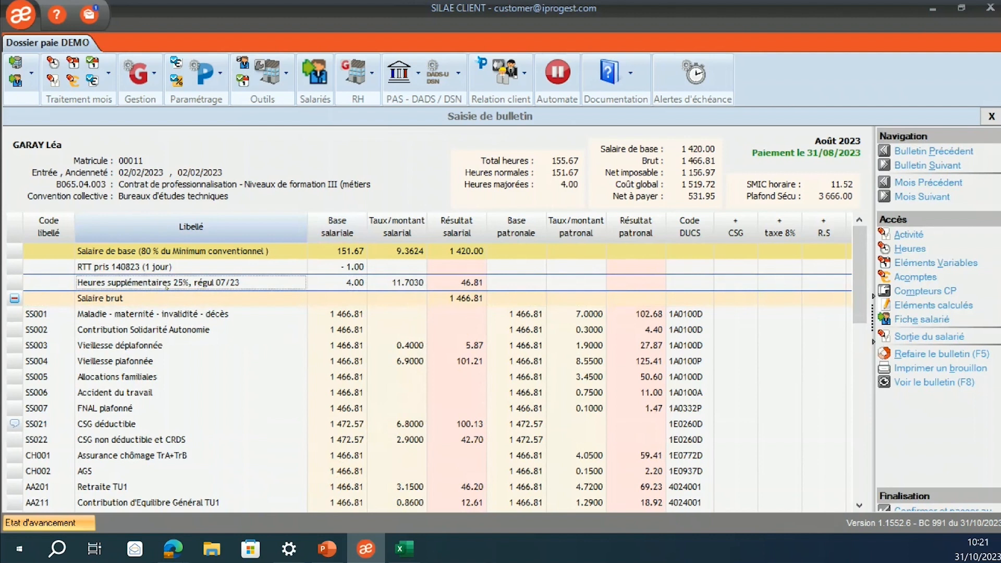
left_click(404, 285)
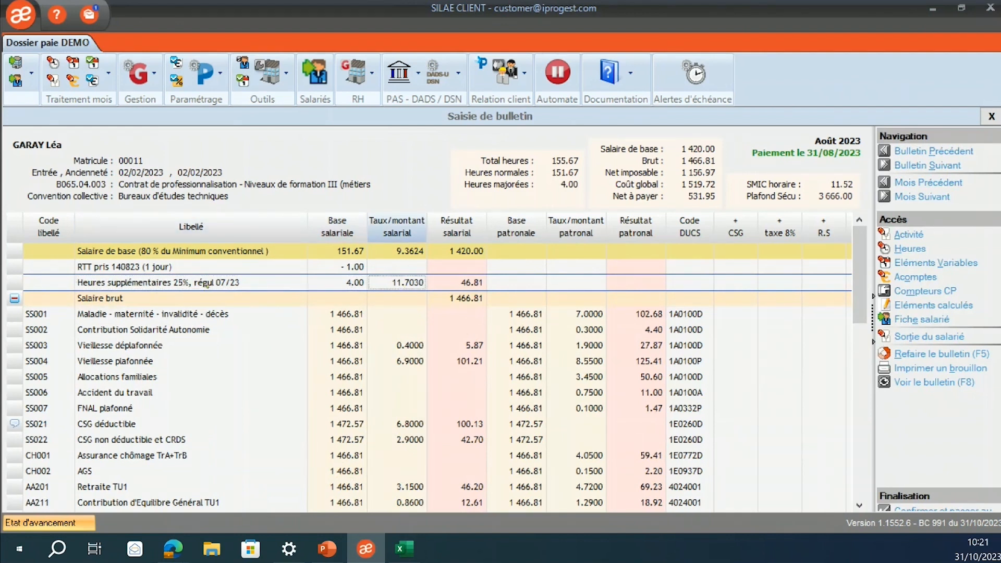
left_click(244, 292)
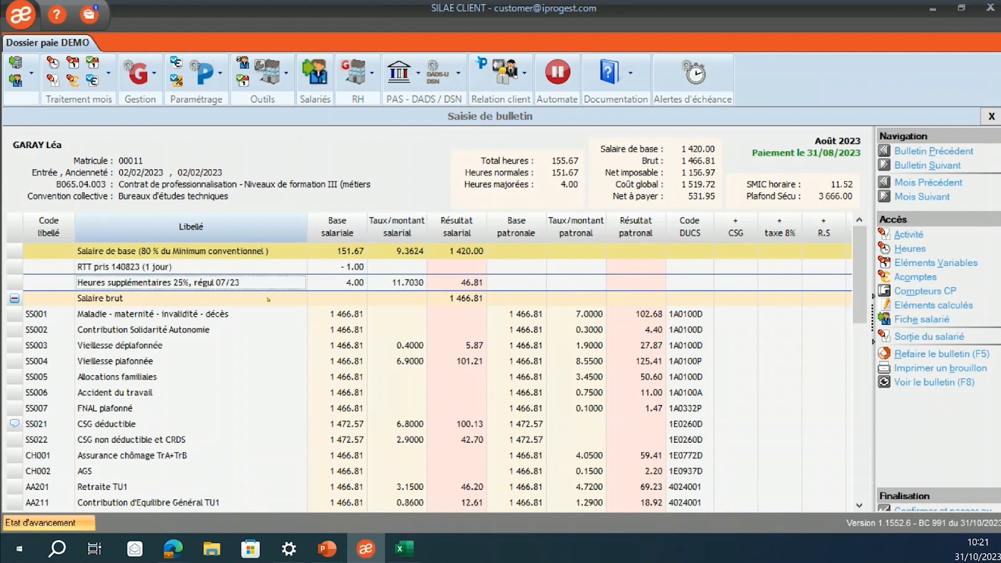
left_click(936, 510)
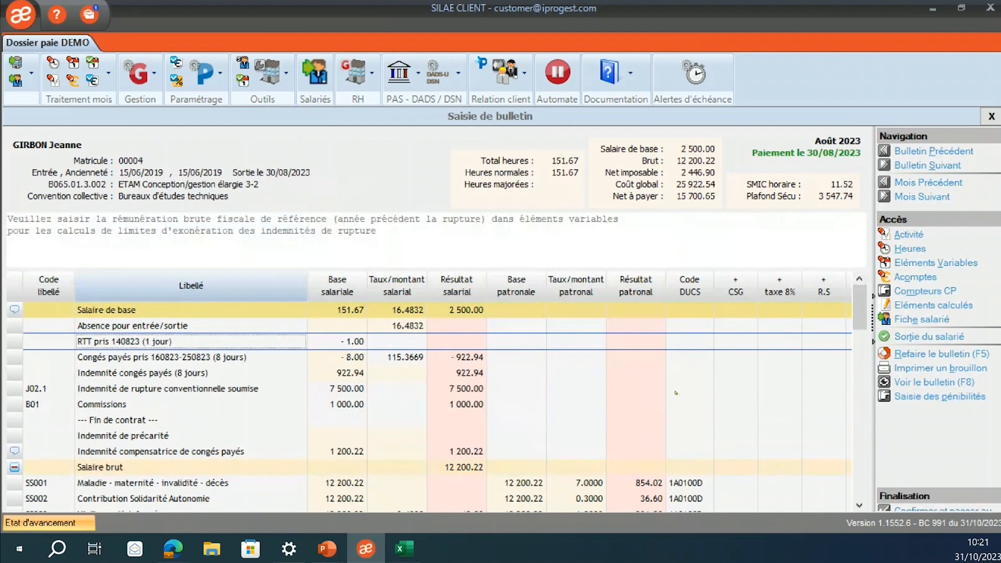
Delete the existing exit record of the employee on this payslip and recalculate the payslip.
scroll(678, 393, "down", 2)
left_click(929, 336)
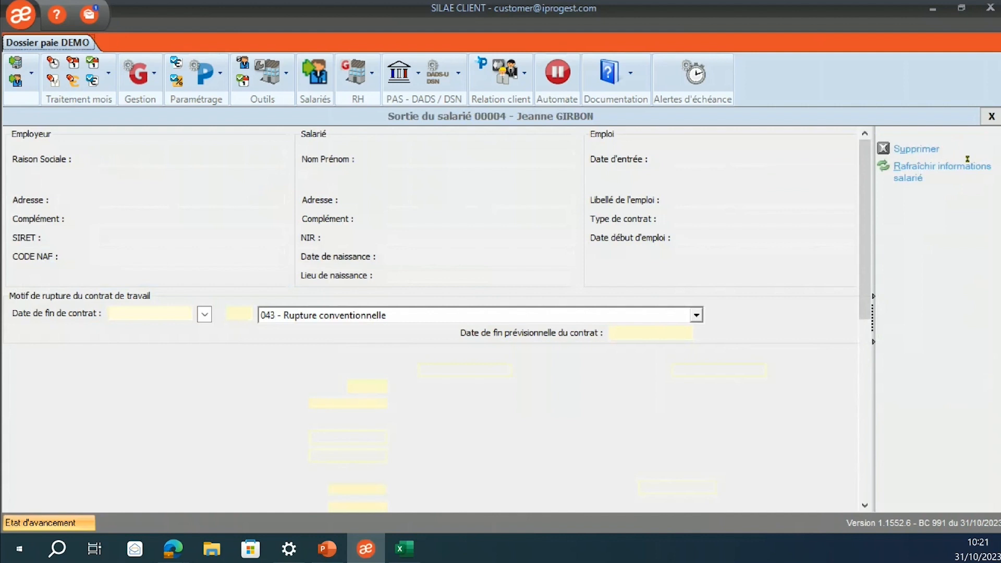
left_click(903, 149)
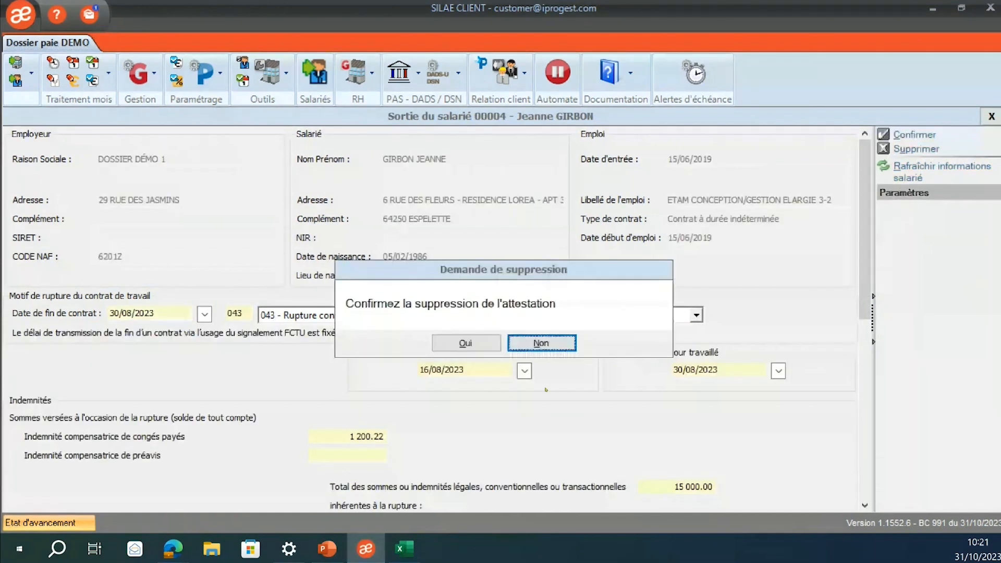
left_click(481, 347)
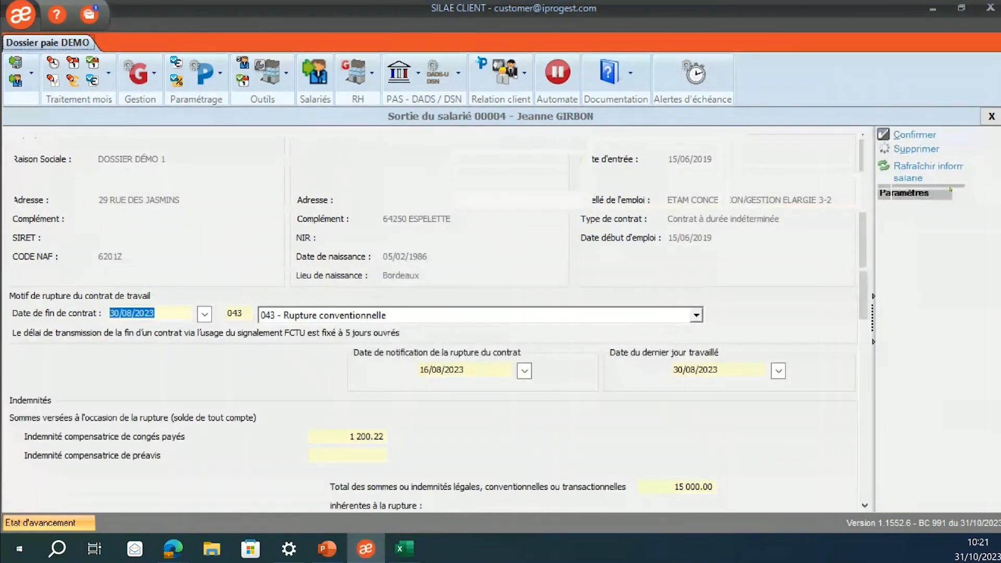
left_click(942, 355)
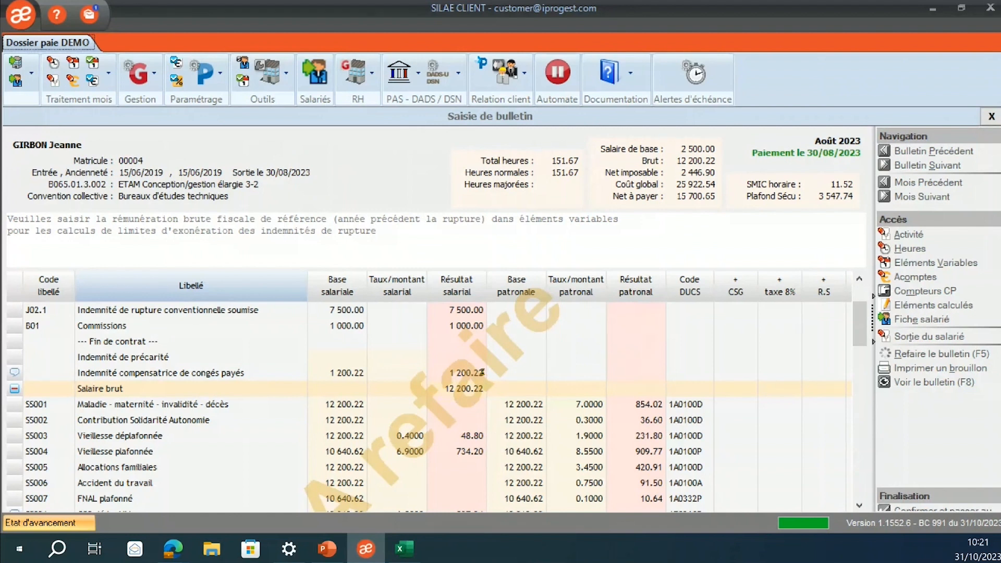
Look through the recalculated payslip, from the base salary and paid leave lines down to the Acompte du 20/08/2023 line.
scroll(483, 374, "up", 2)
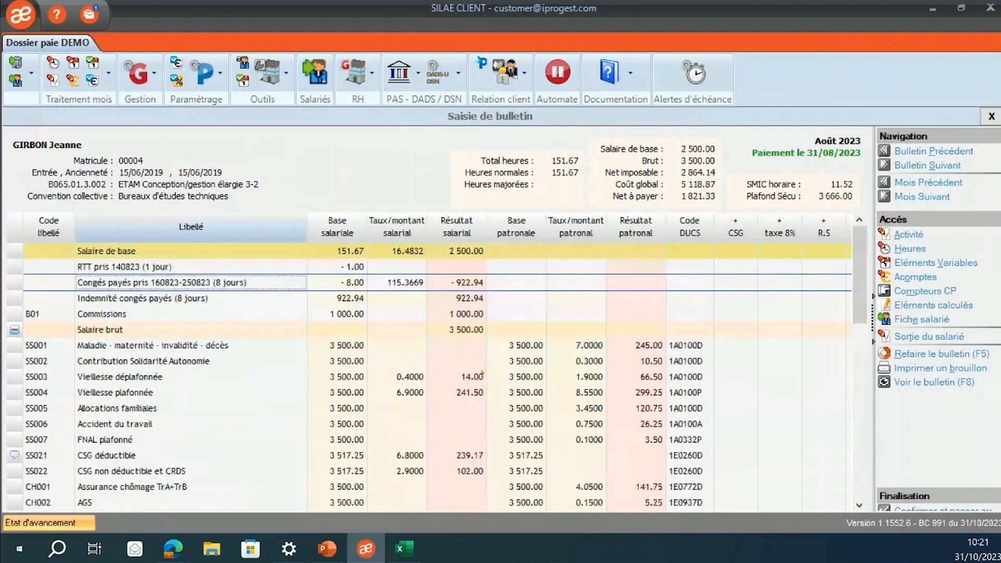
scroll(475, 370, "down", 10)
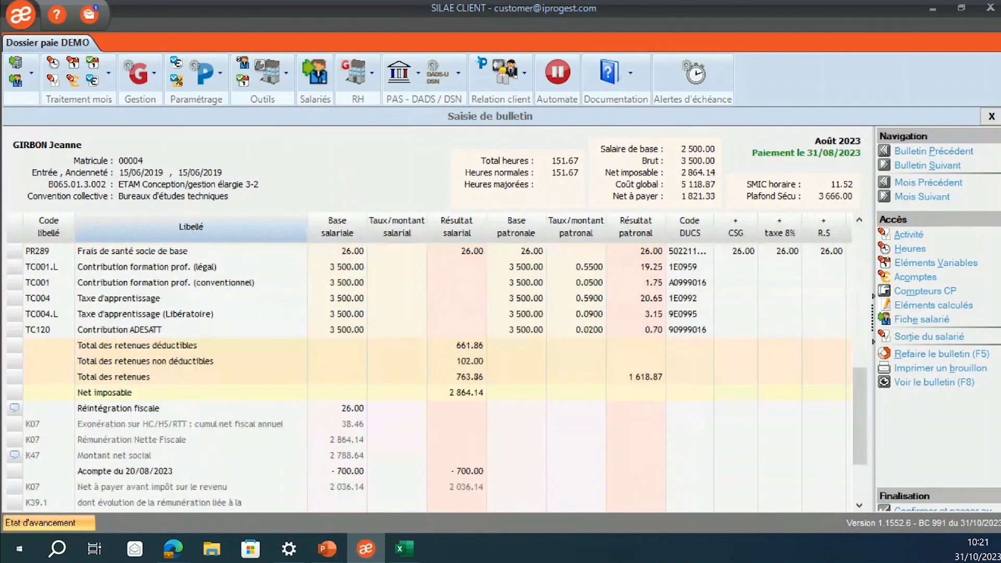
scroll(475, 376, "up", 10)
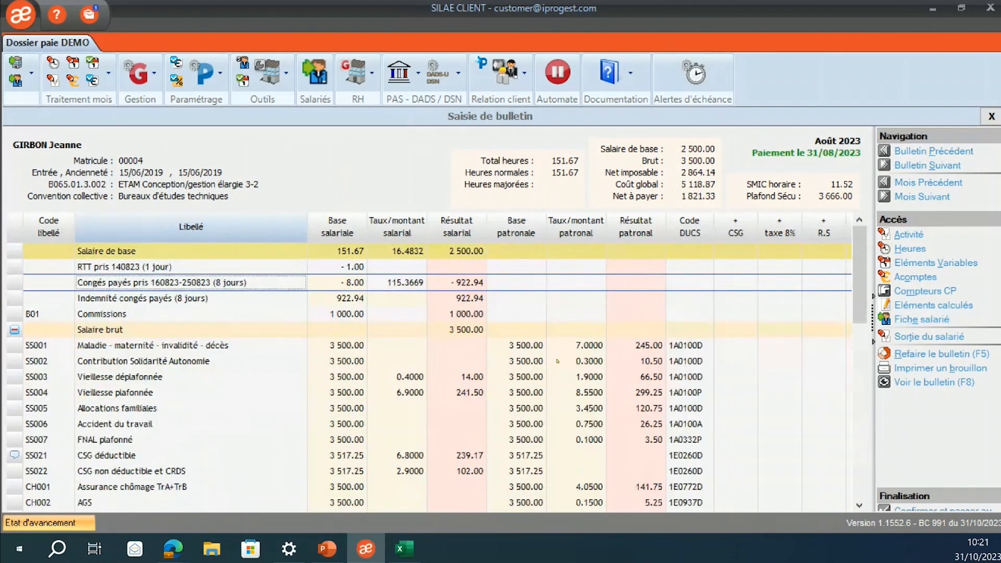
scroll(558, 361, "down", 8)
left_click(381, 396)
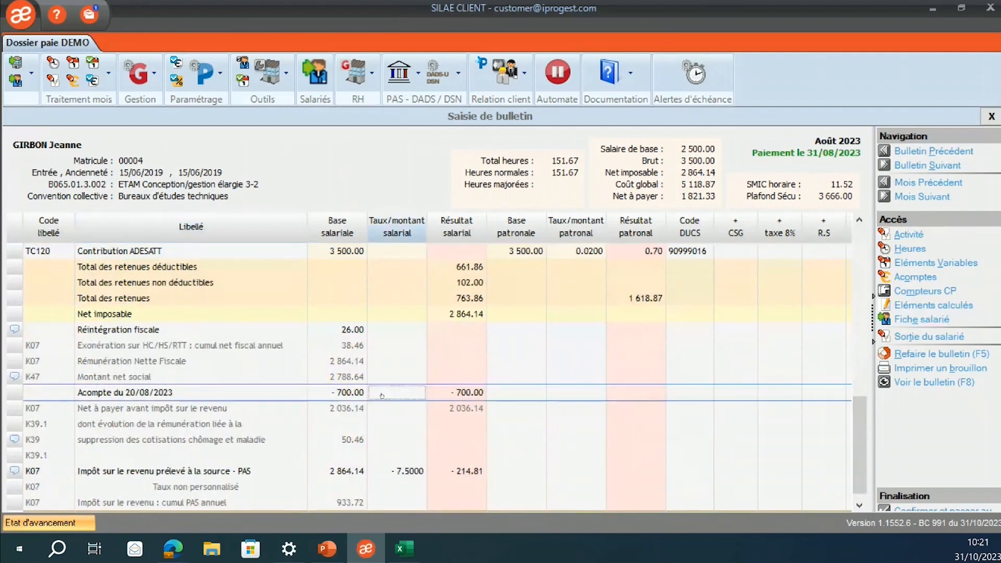
scroll(571, 416, "up", 8)
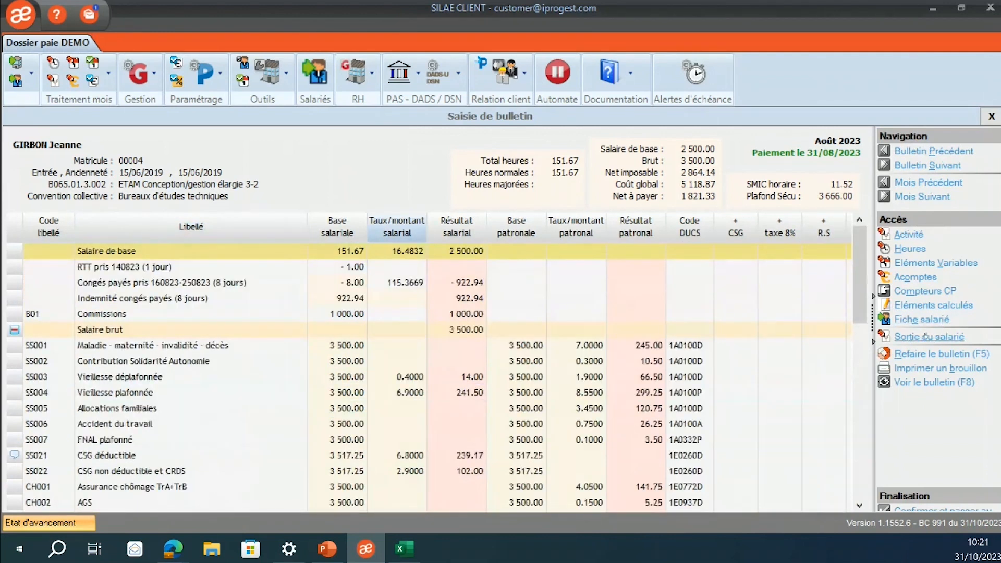
Start a new employee exit with reason 043 - Rupture conventionnelle and contract end date 31/08/2023.
left_click(929, 336)
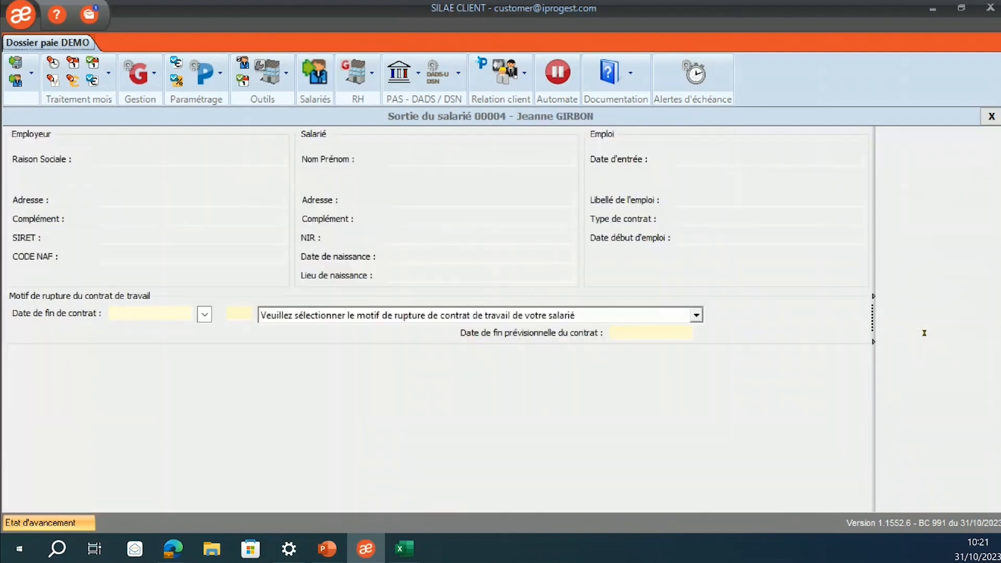
left_click(467, 317)
left_click(396, 206)
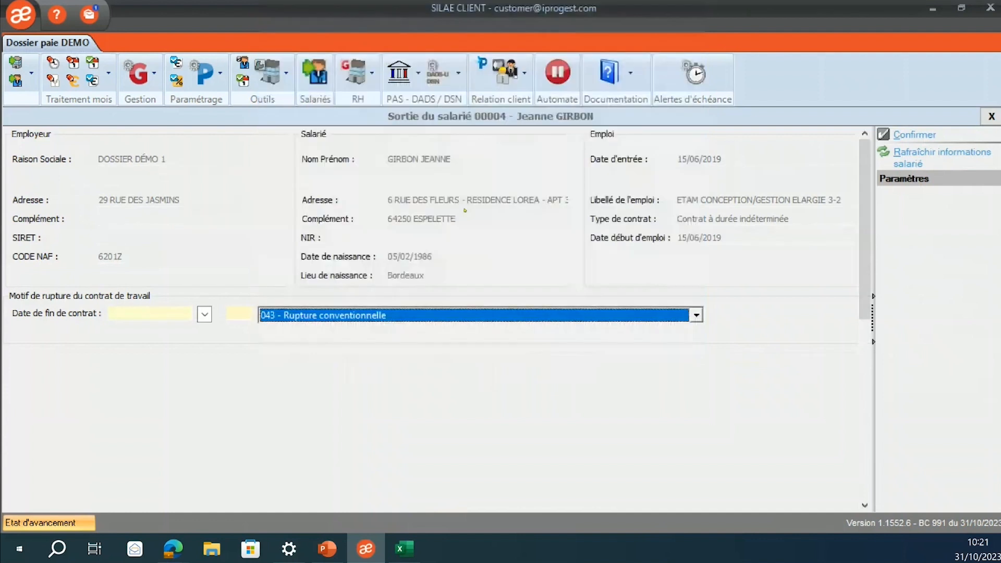
left_click(169, 311)
type("31/")
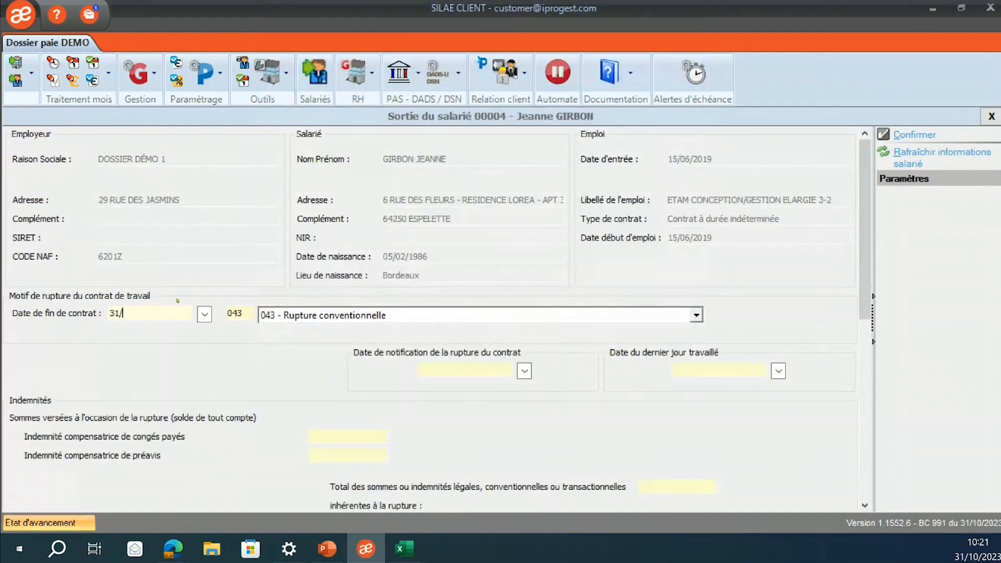
type("08/2023")
Set the contract termination notification date to 15/08/2023 and the last day worked to 31/08/2023.
left_click(442, 372)
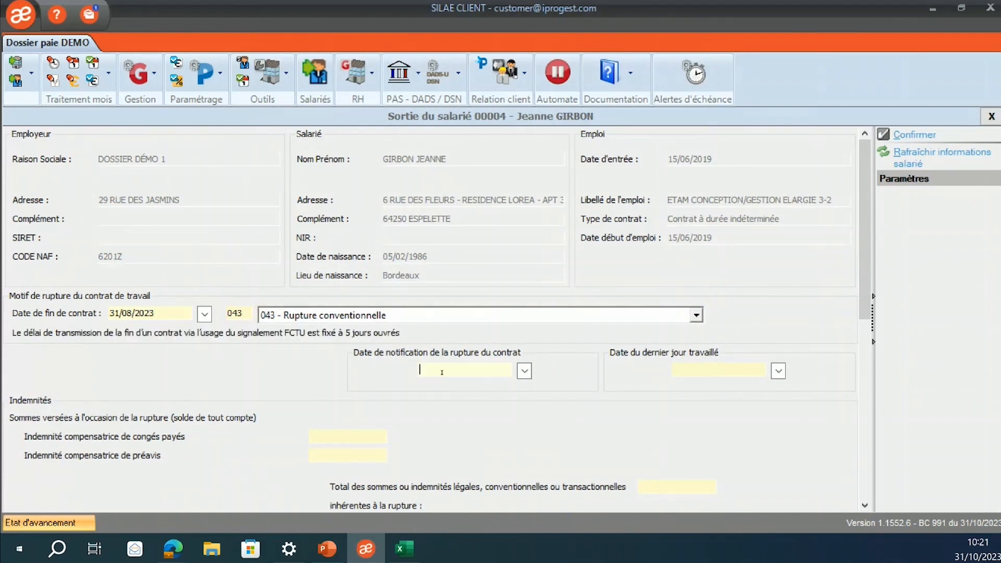
type("15/08/2023")
left_click(733, 374)
type("31/08/2023")
Enter 5000 as both the Indemnité spécifique de rupture conventionnelle and the total termination sums, and confirm the exit.
scroll(530, 431, "down", 3)
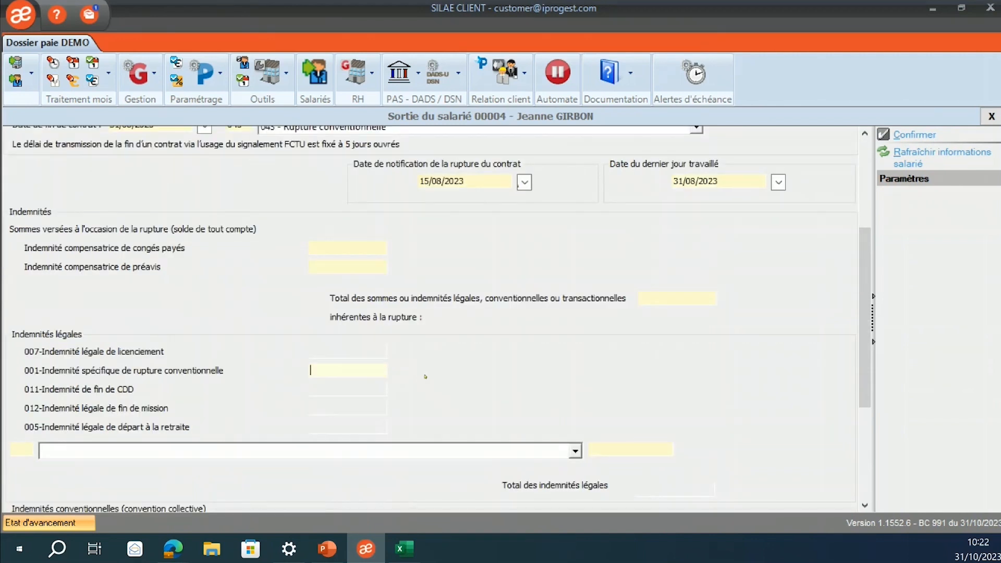
type("5000")
left_click(696, 298)
type("5000")
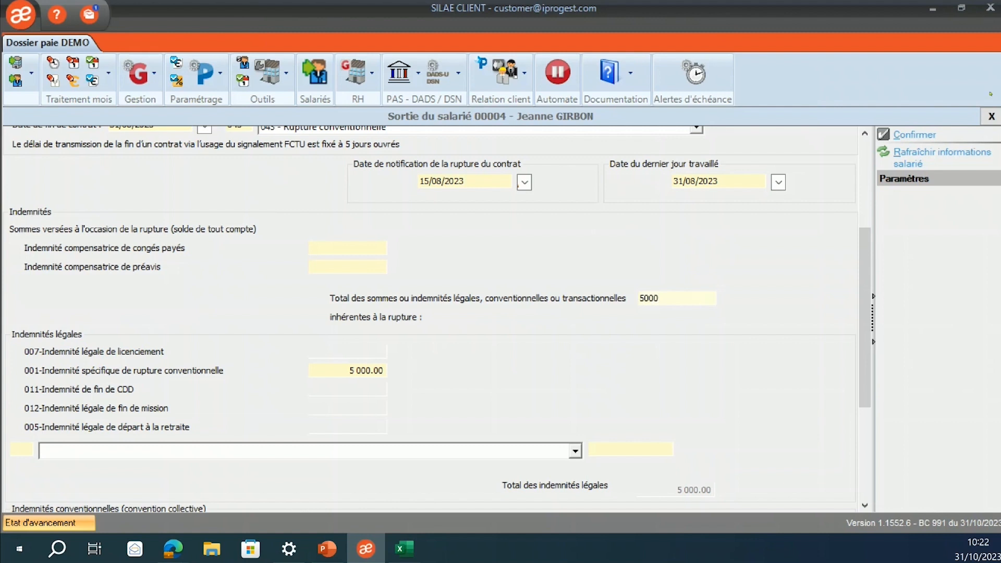
left_click(914, 134)
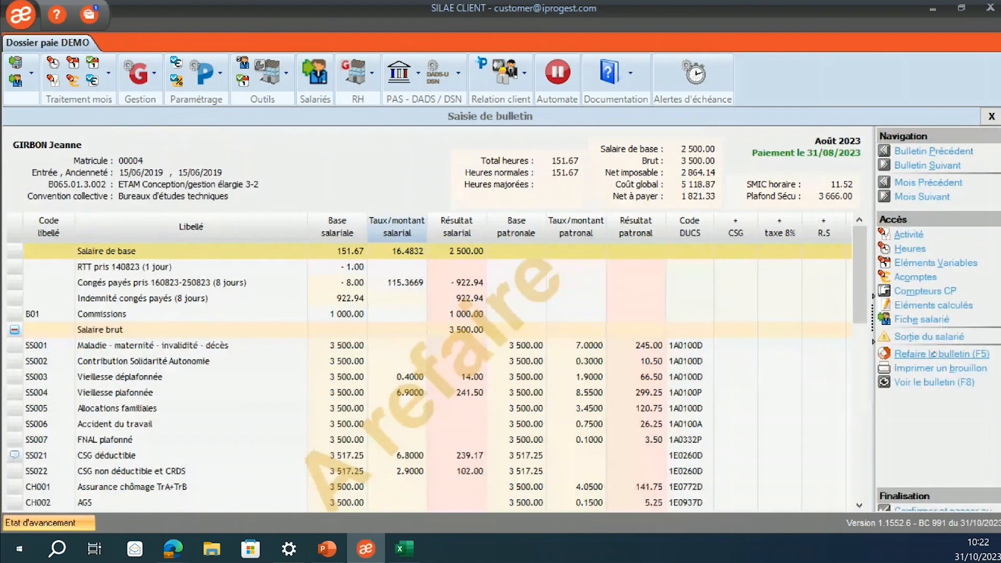
Recalculate the payslip with the exit and check its Indemnité de rupture conventionnelle exonérée line.
left_click(934, 353)
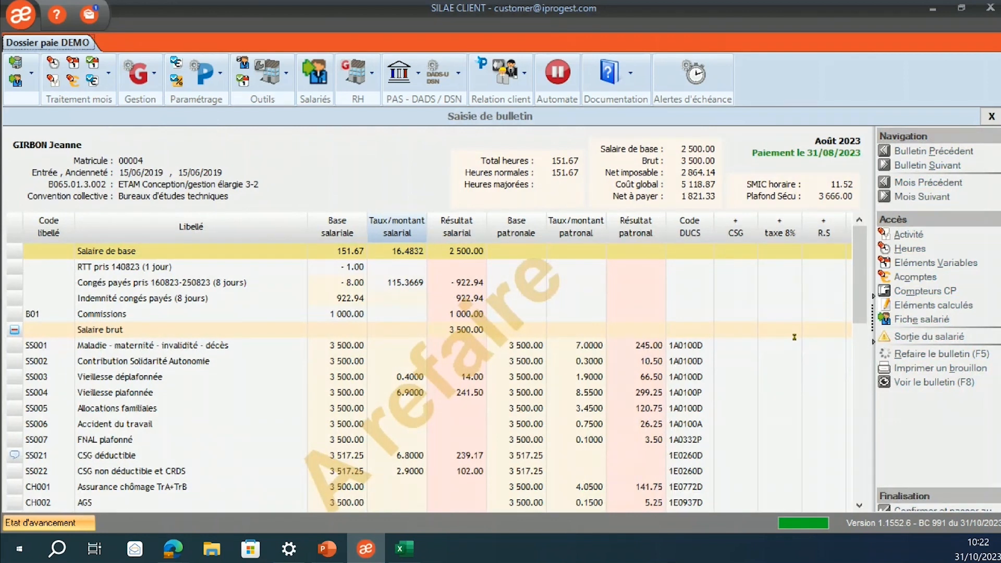
scroll(796, 342, "down", 5)
scroll(796, 342, "down", 10)
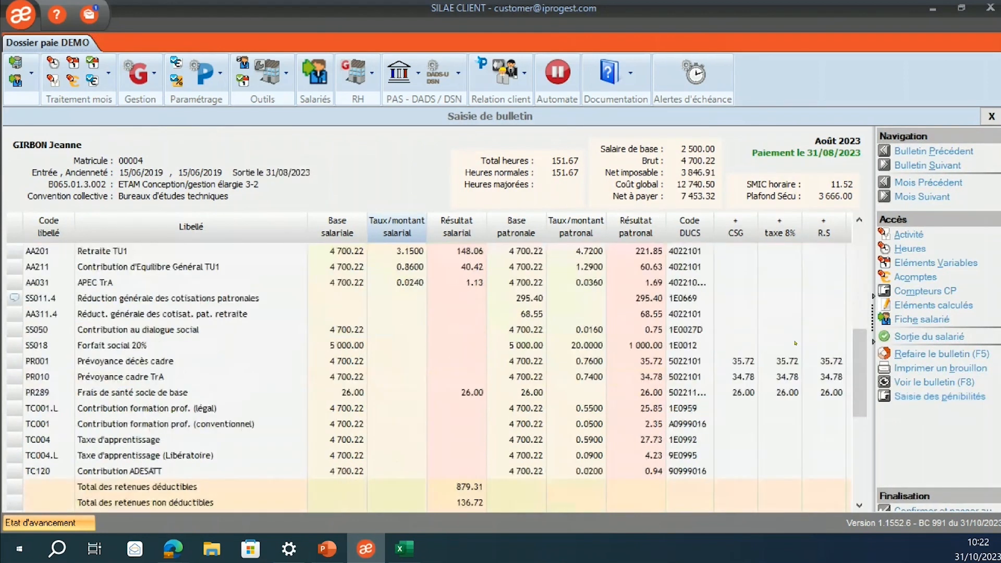
left_click(136, 475)
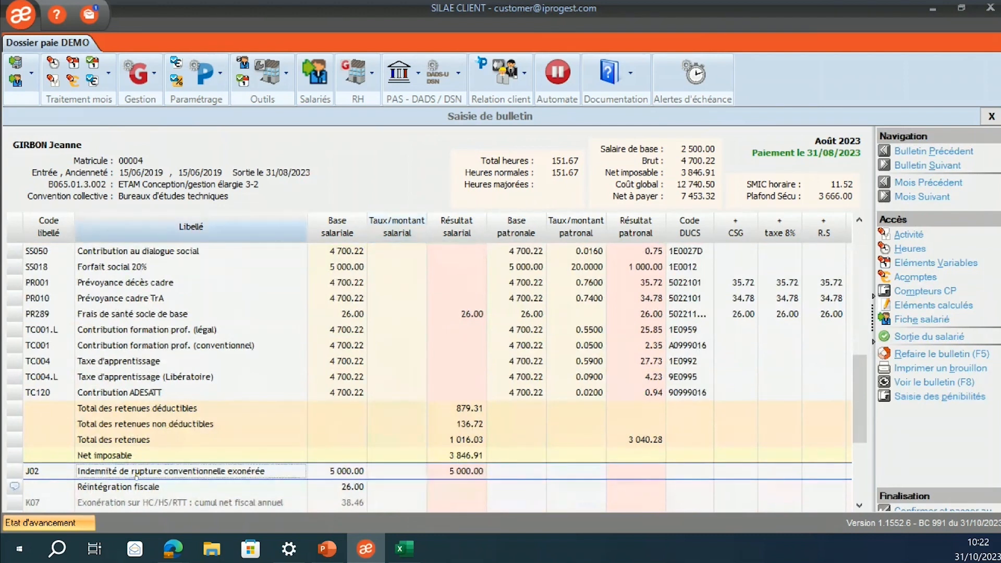
left_click(442, 473)
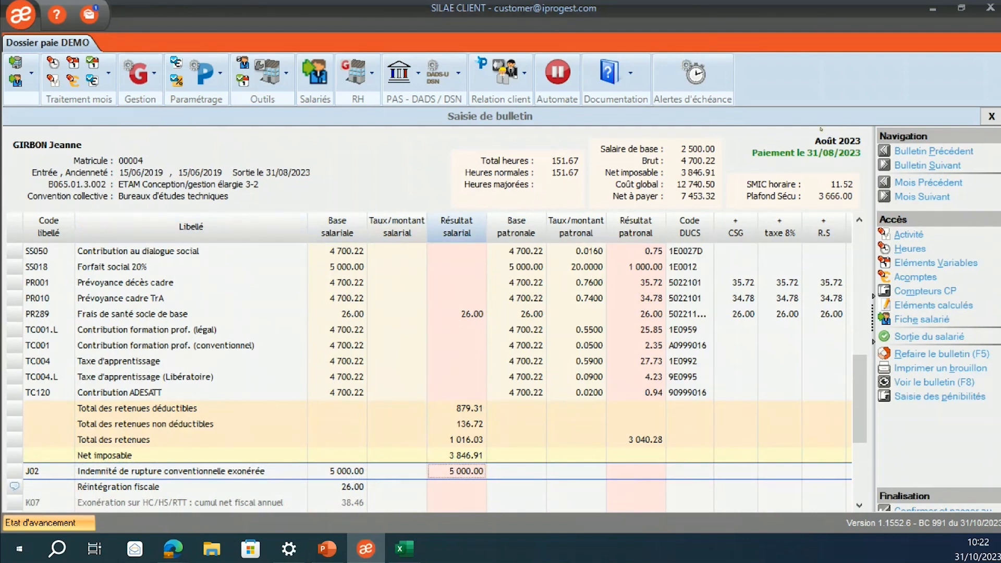
Examine the employer base, rate and result of the Forfait social 20% line.
left_click(161, 268)
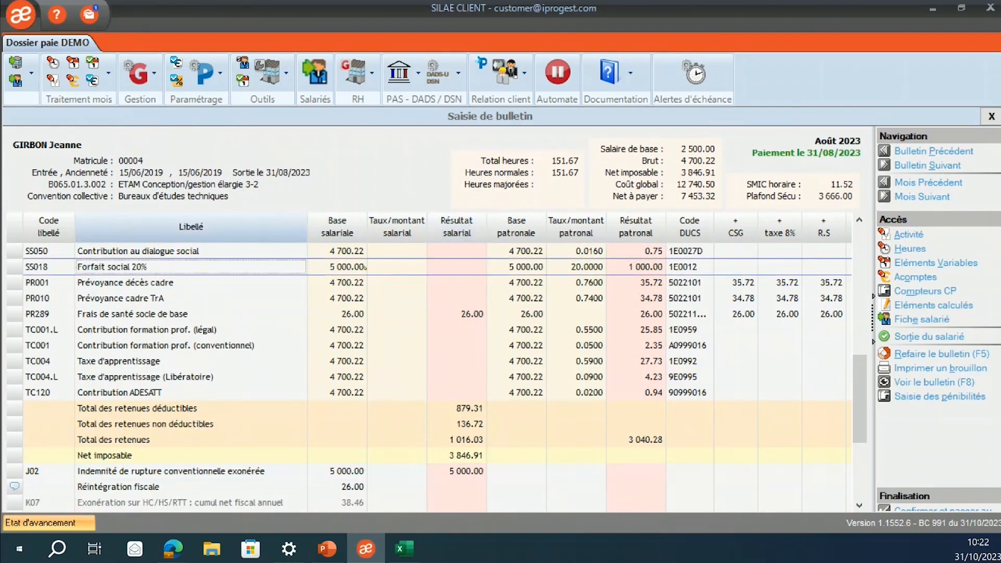
left_click(534, 268)
left_click(585, 270)
left_click(639, 268)
left_click(577, 268)
left_click(636, 268)
left_click(577, 267)
left_click(527, 267)
left_click(633, 268)
left_click(578, 267)
left_click(520, 266)
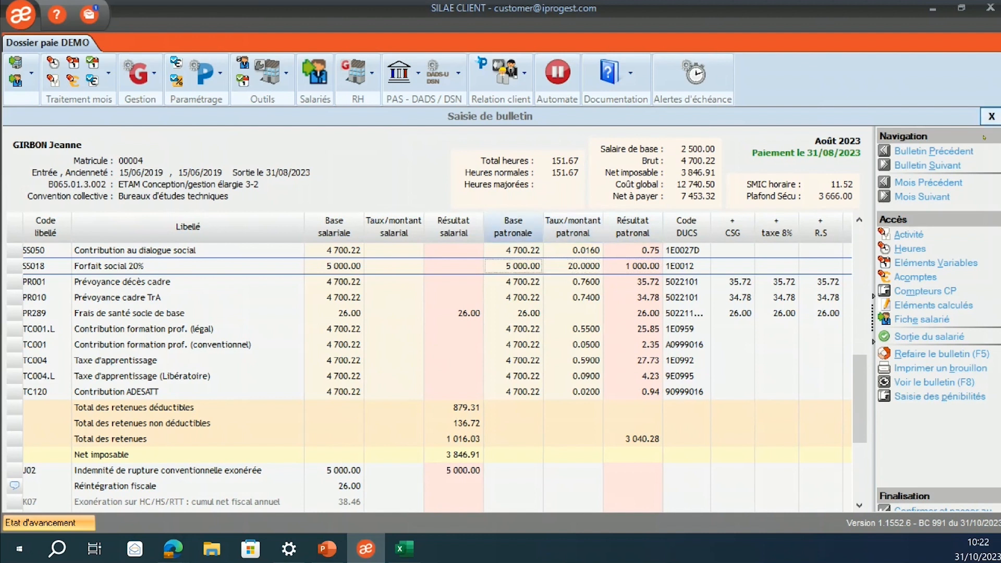
Confirm this payslip and the following one, and review the contribution lines of the Production Agricole et CUMA employee's payslip.
left_click(904, 509)
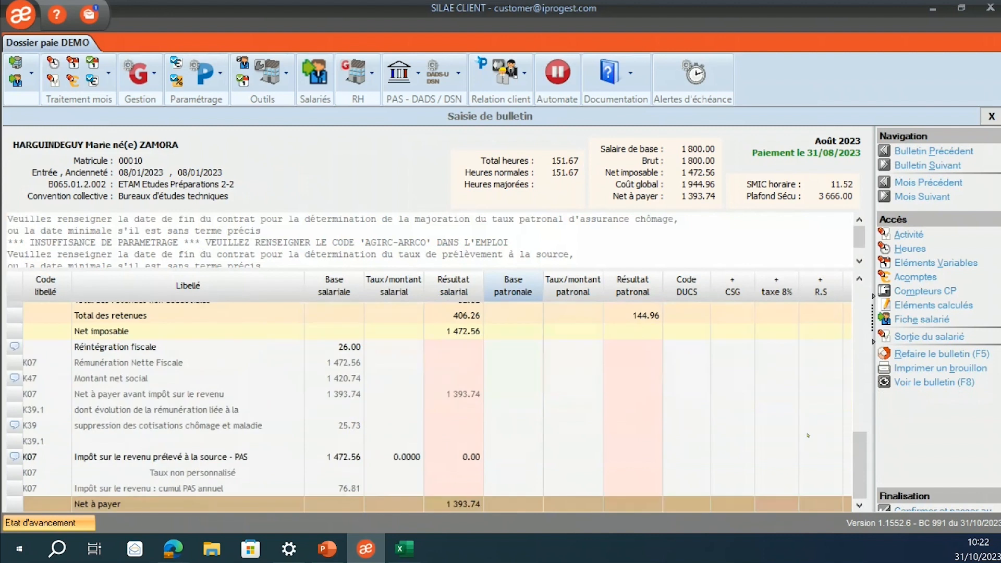
left_click(903, 507)
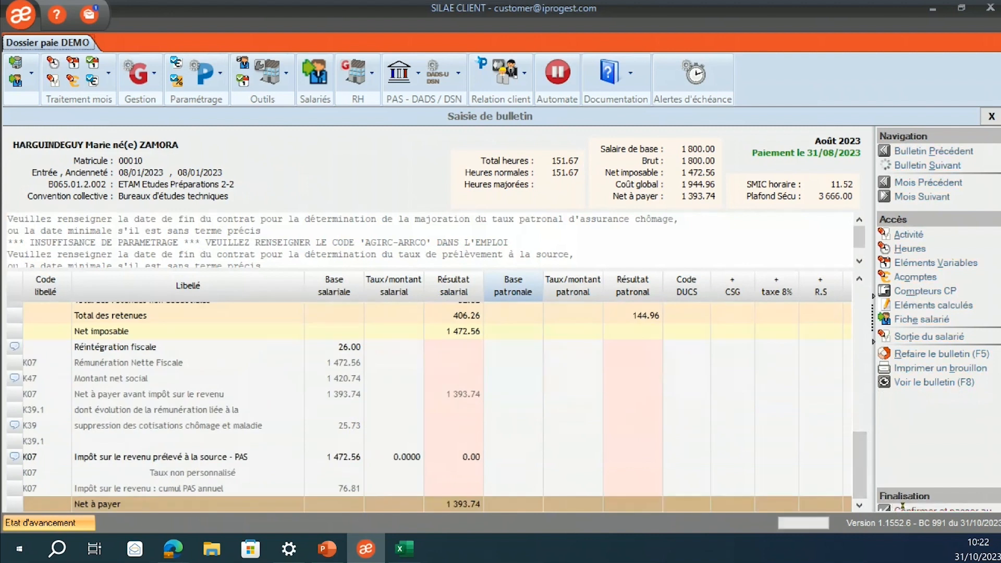
left_click(923, 509)
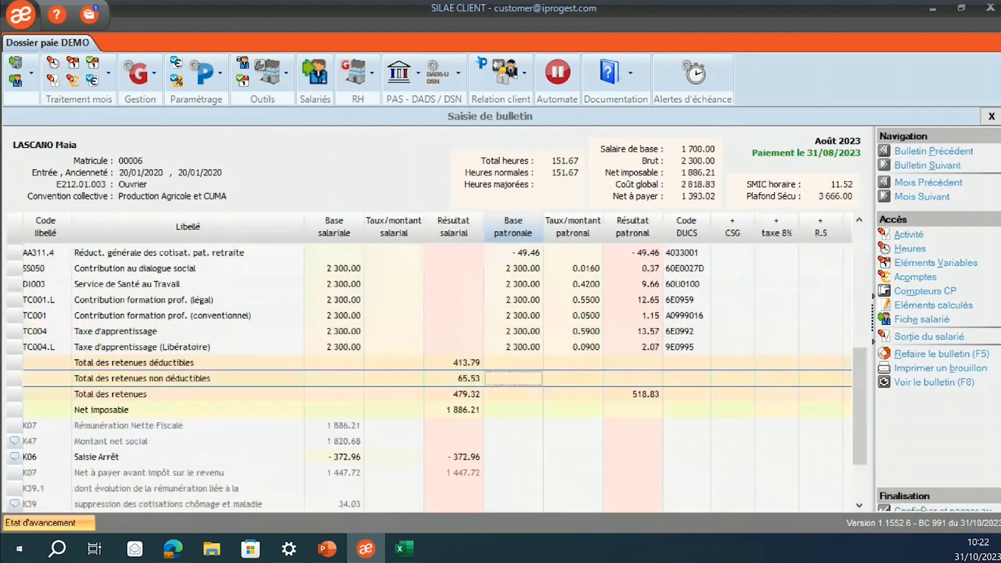
left_click(923, 509)
scroll(746, 407, "up", 2)
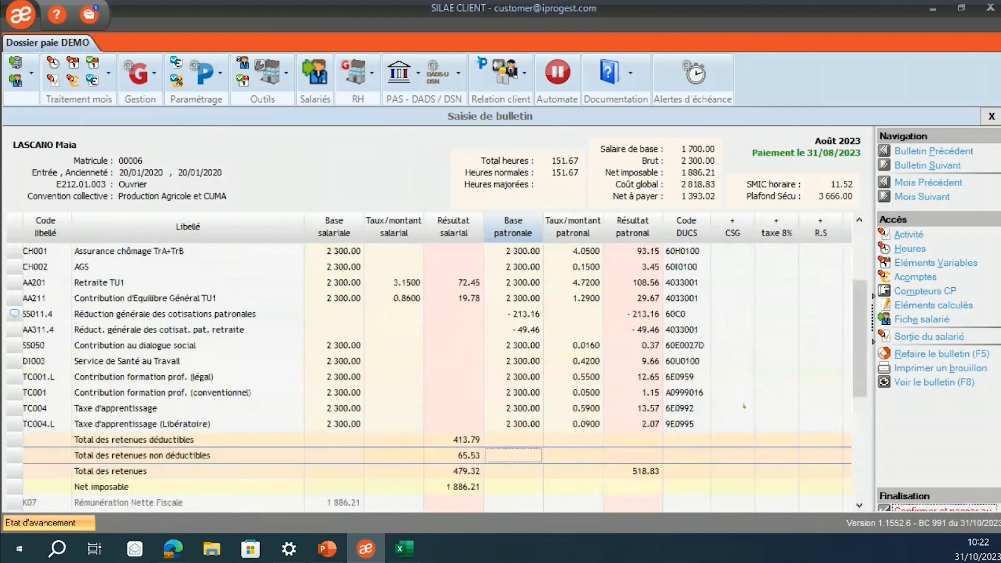
Review the calculation detail of the Réduction générale des cotisations patronales line and the remaining lines down to Net à payer.
scroll(745, 406, "up", 3)
left_click(593, 438)
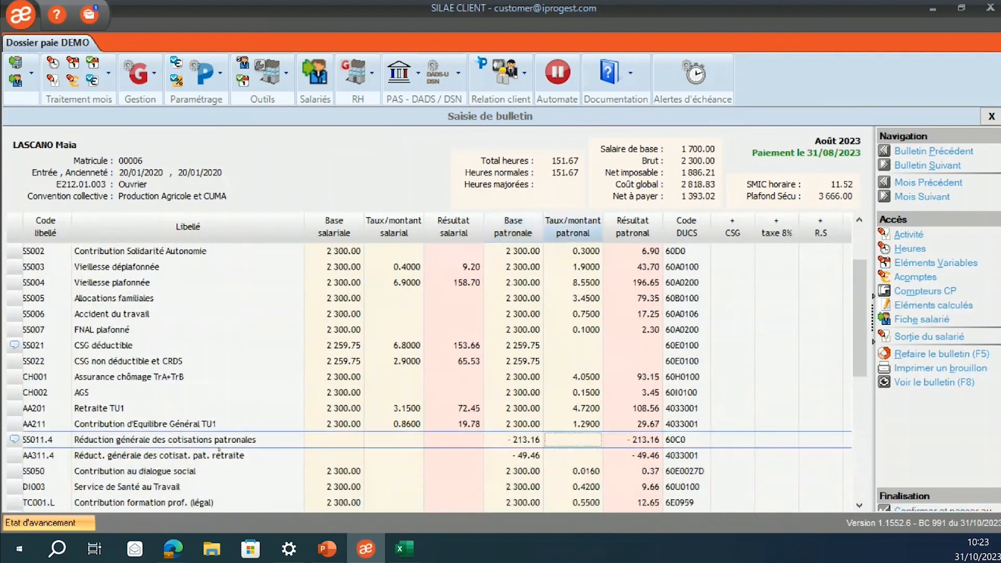
left_click(16, 441)
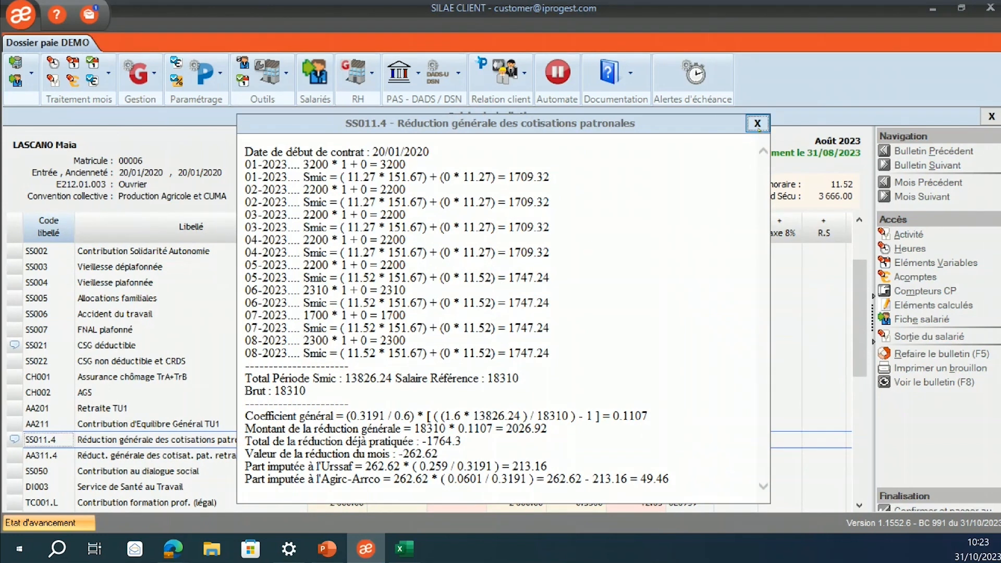
left_click(757, 123)
scroll(715, 415, "down", 2)
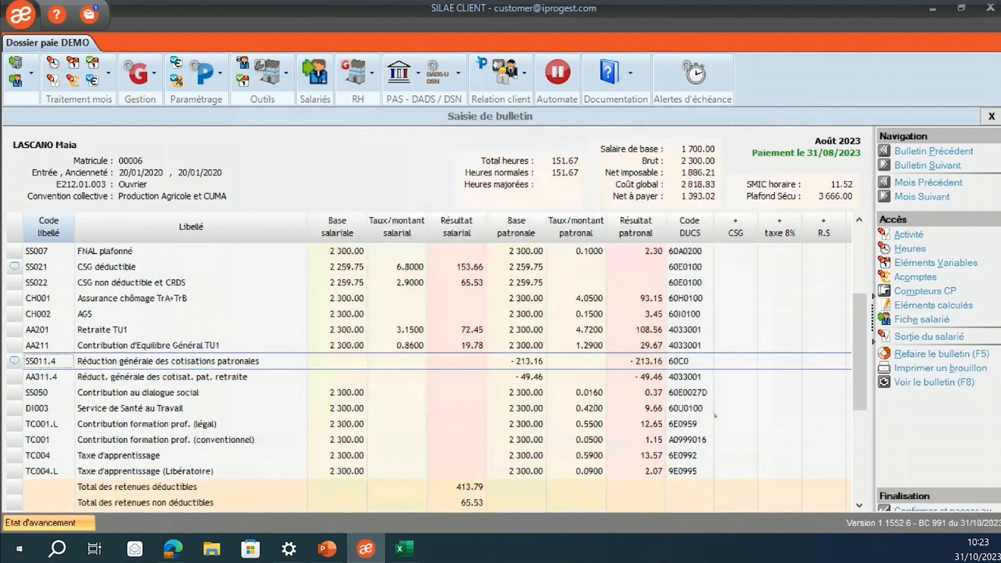
scroll(715, 416, "down", 4)
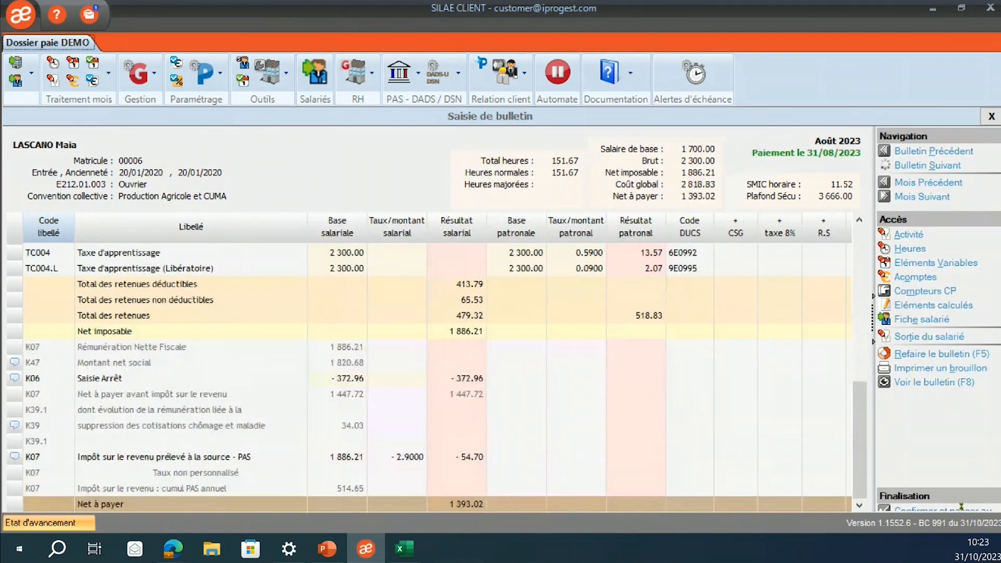
Confirm the remaining payslips and validate the August 2023 control of all checked payslips by entering OUI.
left_click(962, 508)
left_click(962, 507)
left_click(961, 508)
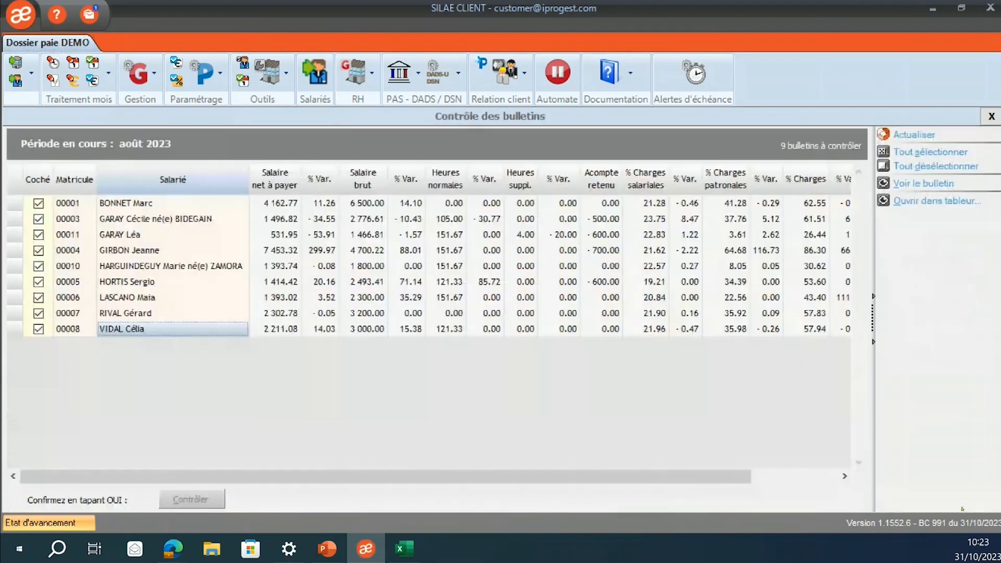
left_click(155, 500)
type("OUI")
left_click(209, 500)
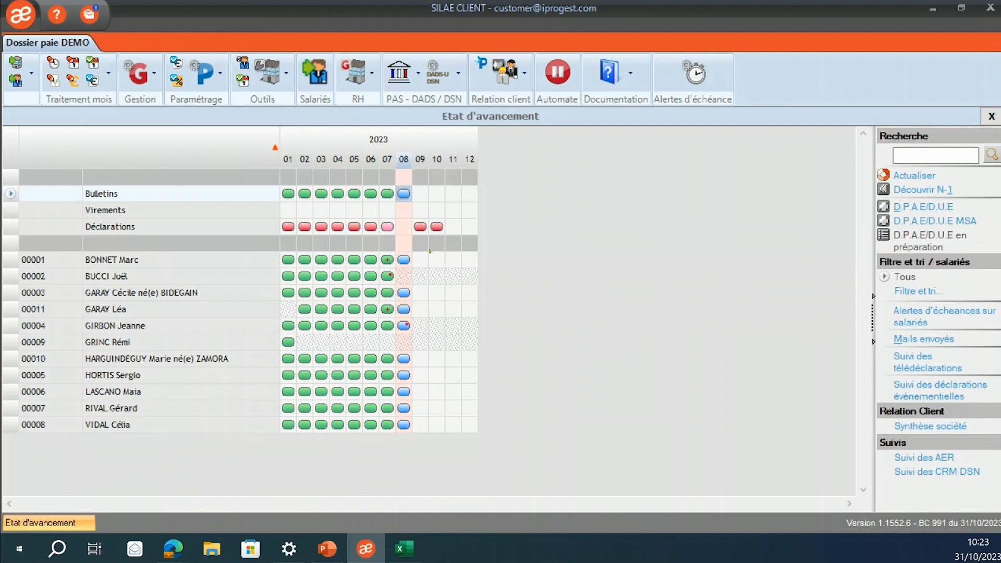
View the first listed employee's August 2023 payslip and its Récapitulatif de paie avec répartition analytique, closing each.
left_click(422, 266)
left_click(404, 259)
double_click(404, 260)
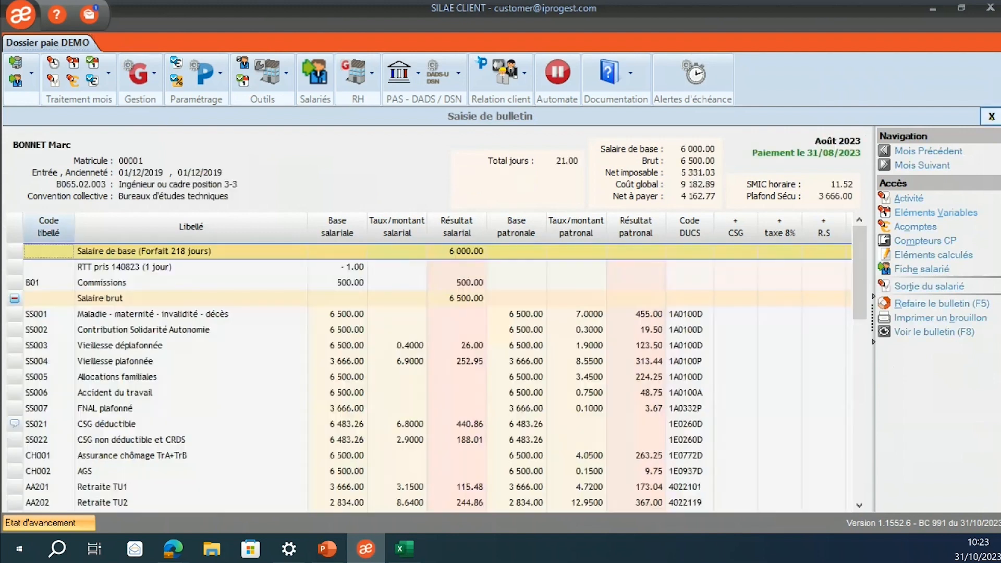
left_click(991, 115)
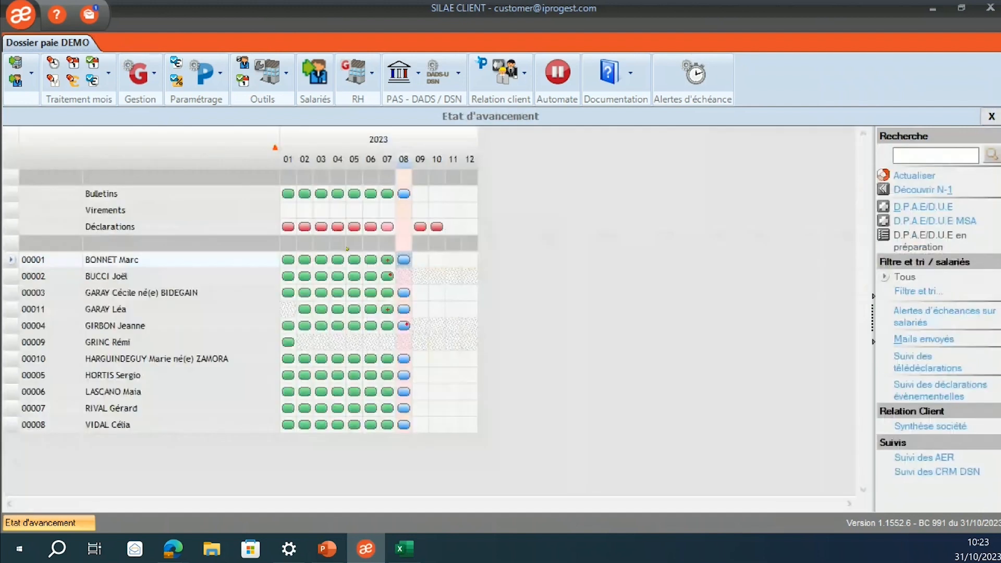
right_click(401, 261)
left_click(437, 256)
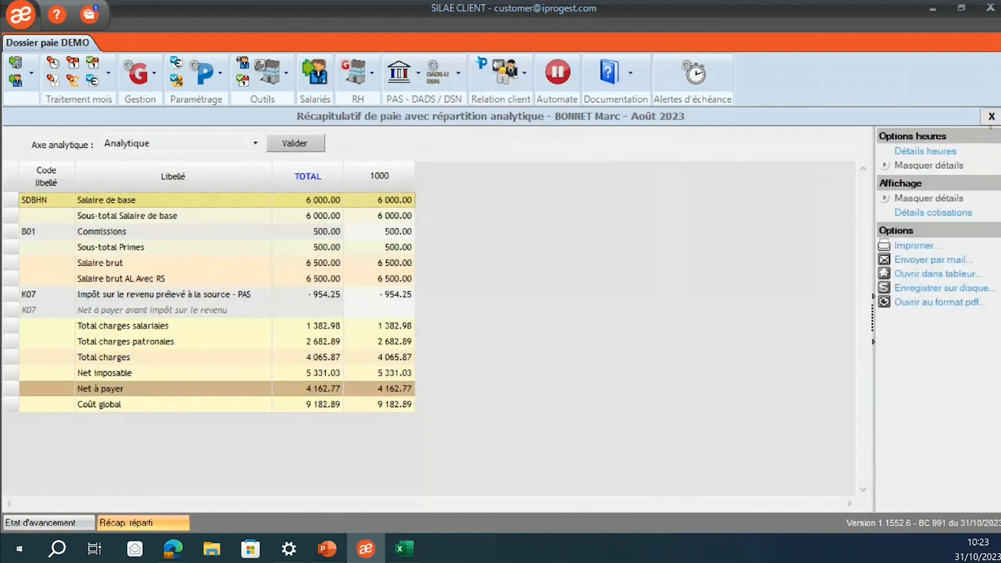
left_click(991, 116)
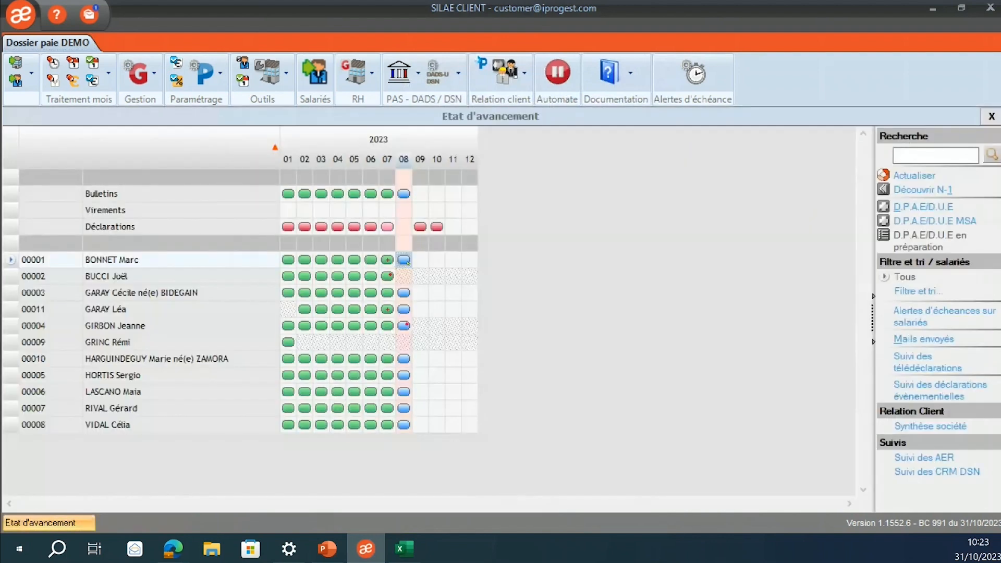
Print the original of the first listed employee's August 2023 payslip.
right_click(404, 260)
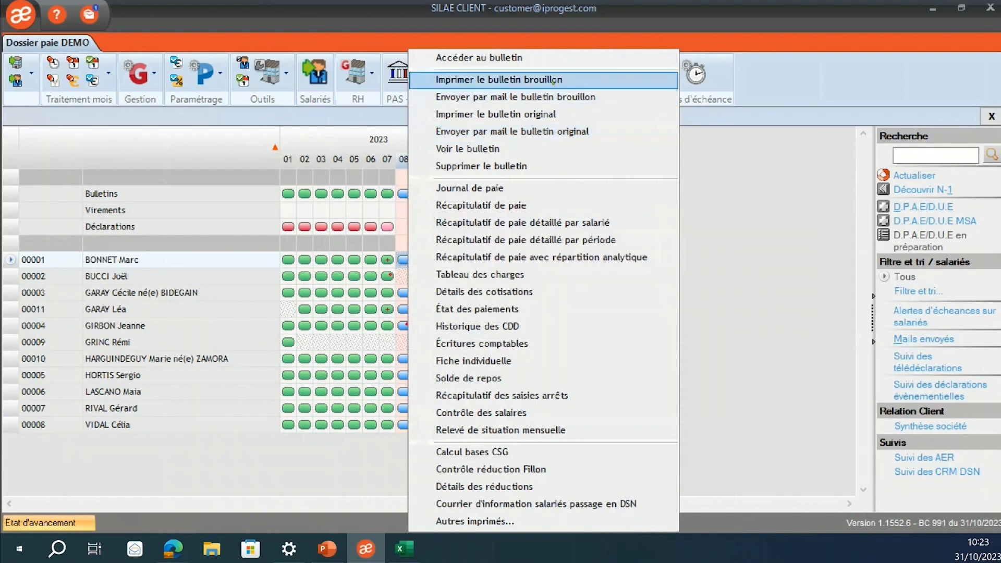
left_click(549, 113)
left_click(405, 403)
left_click(672, 476)
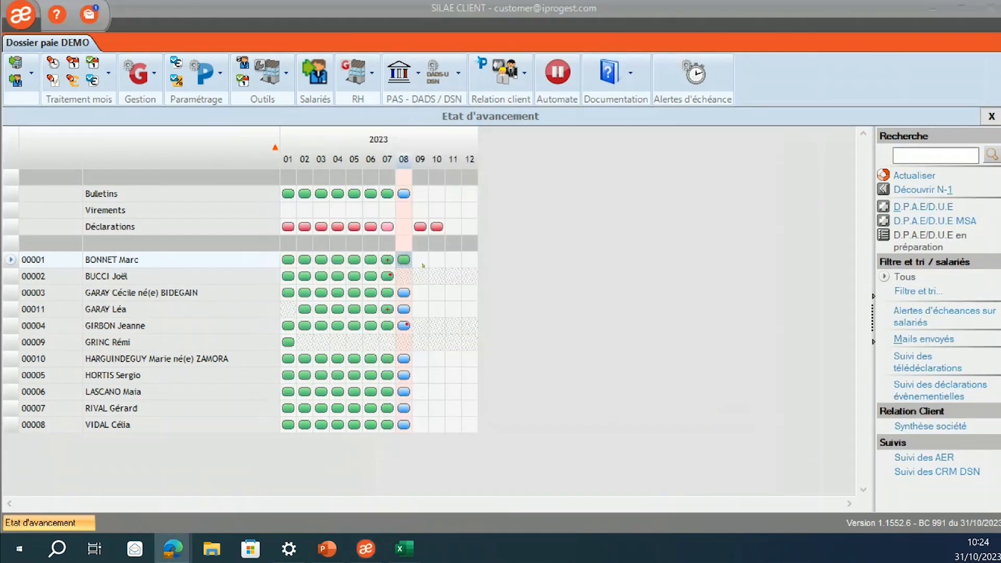
Create and open the September 2023 payslip for the first listed employee.
left_click(419, 259)
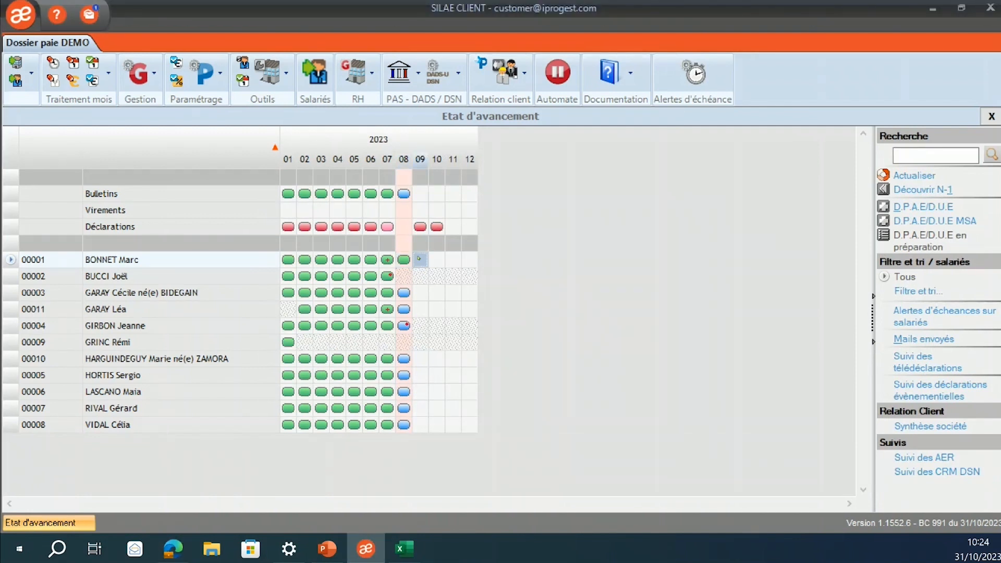
right_click(419, 258)
left_click(449, 267)
double_click(420, 260)
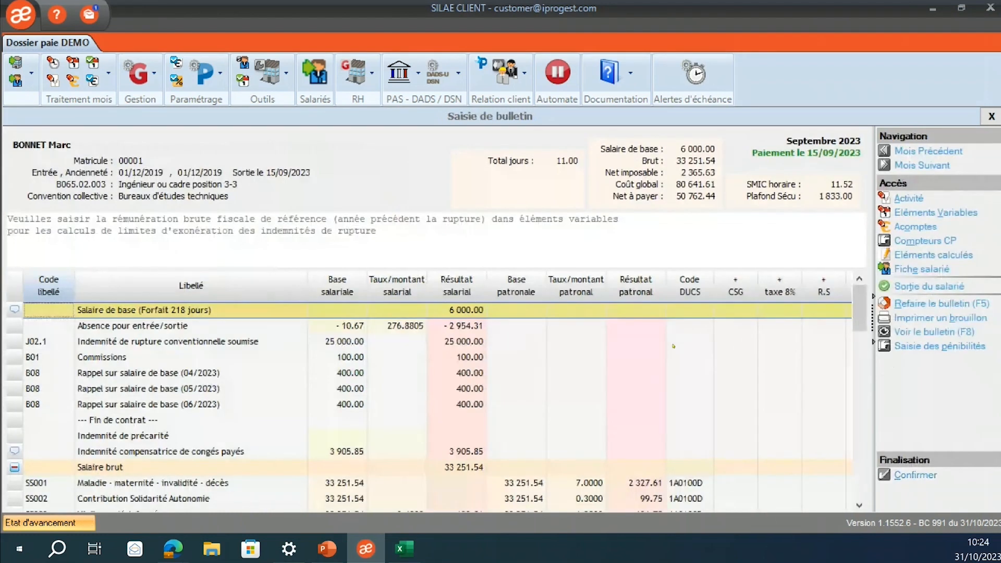
Check the Indemnité spécifique de rupture conventionnelle and the total termination sums in the employee's exit form, leaving it unchanged.
left_click(952, 287)
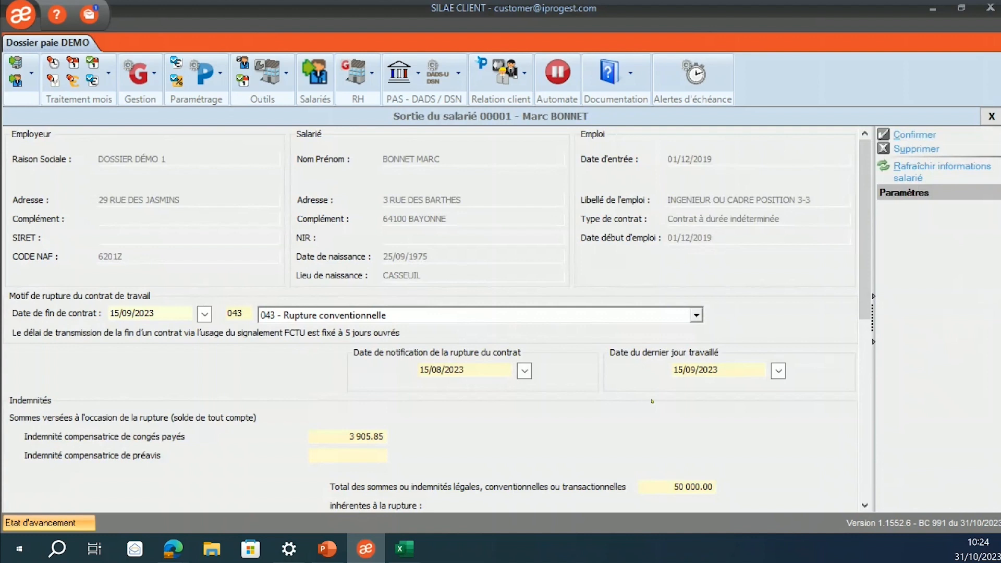
scroll(652, 401, "down", 5)
left_click(357, 276)
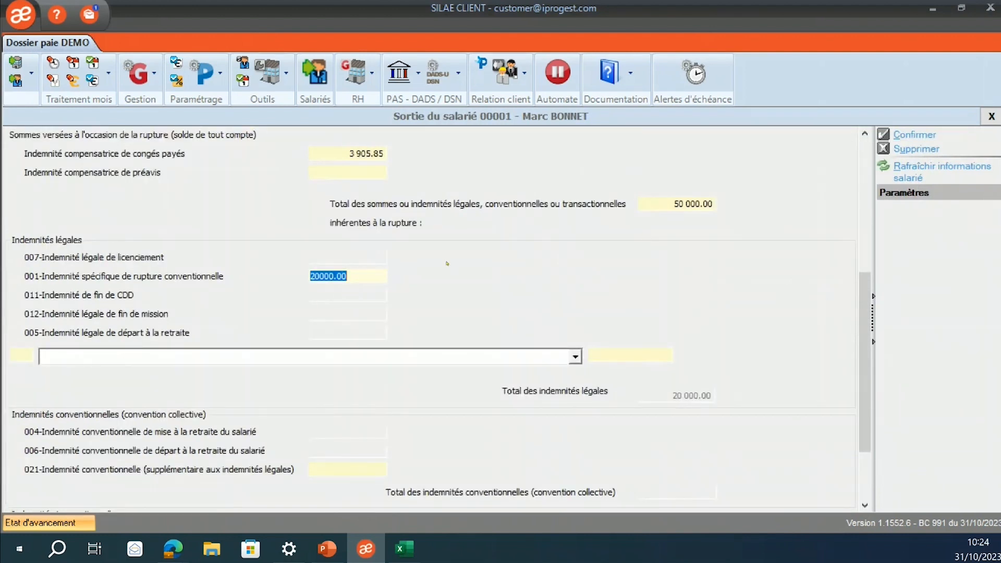
left_click(711, 203)
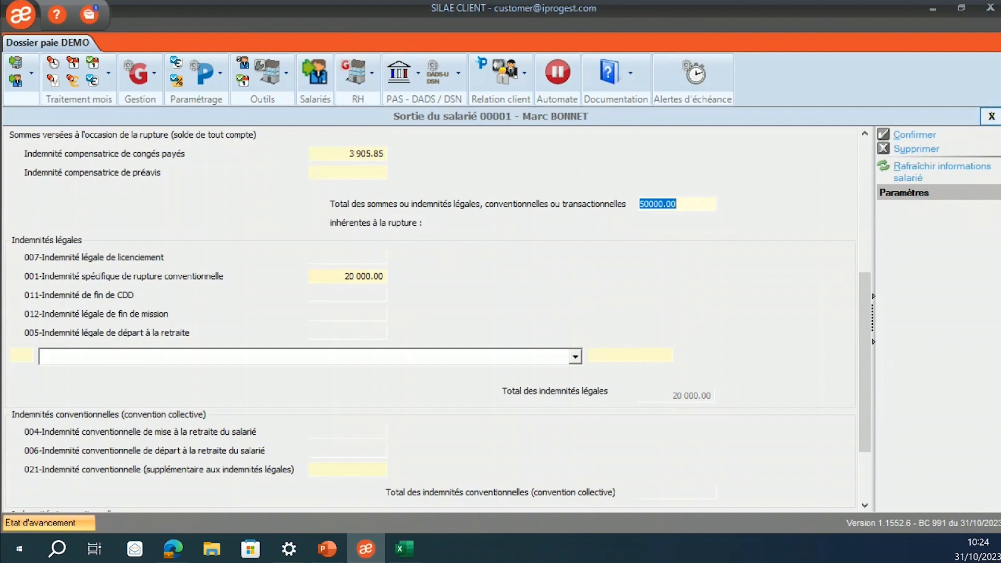
left_click(991, 116)
Examine the CSG, exonérée and soumise lines of the Indemnité de rupture conventionnelle and the CSG intégralement non déductible / CRDS line.
scroll(533, 358, "down", 2)
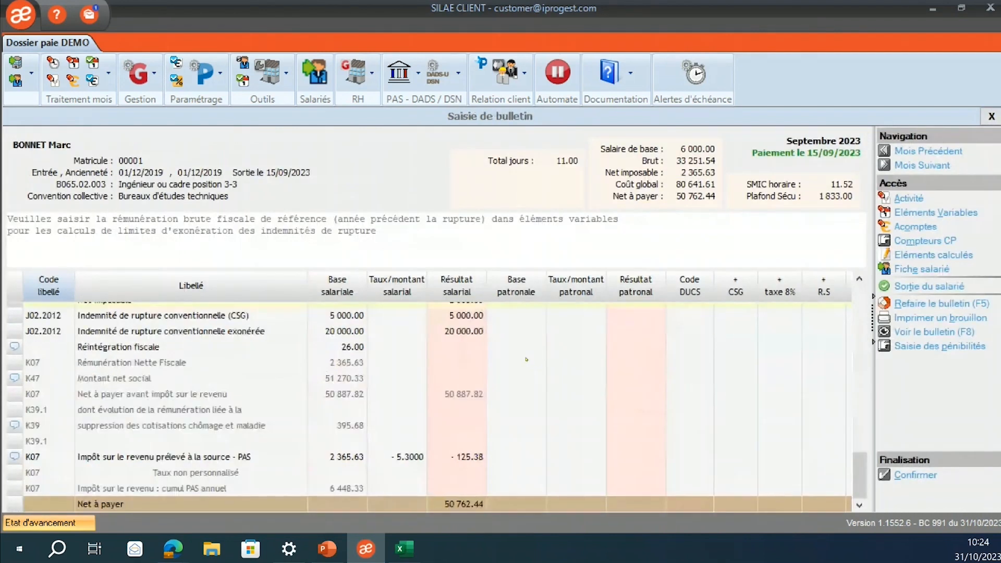
left_click(340, 316)
left_click(355, 331)
left_click(353, 315)
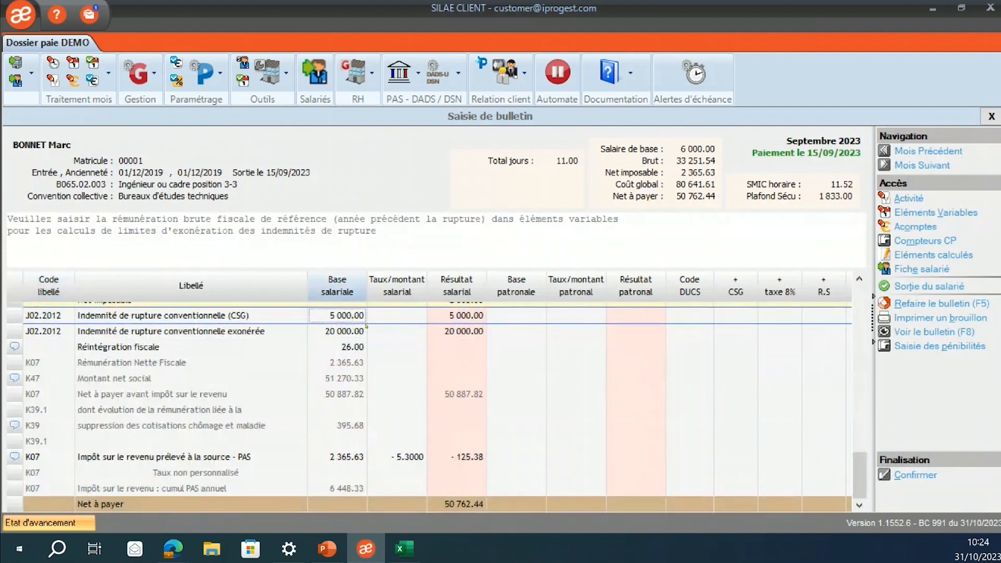
scroll(374, 420, "up", 3)
left_click(350, 387)
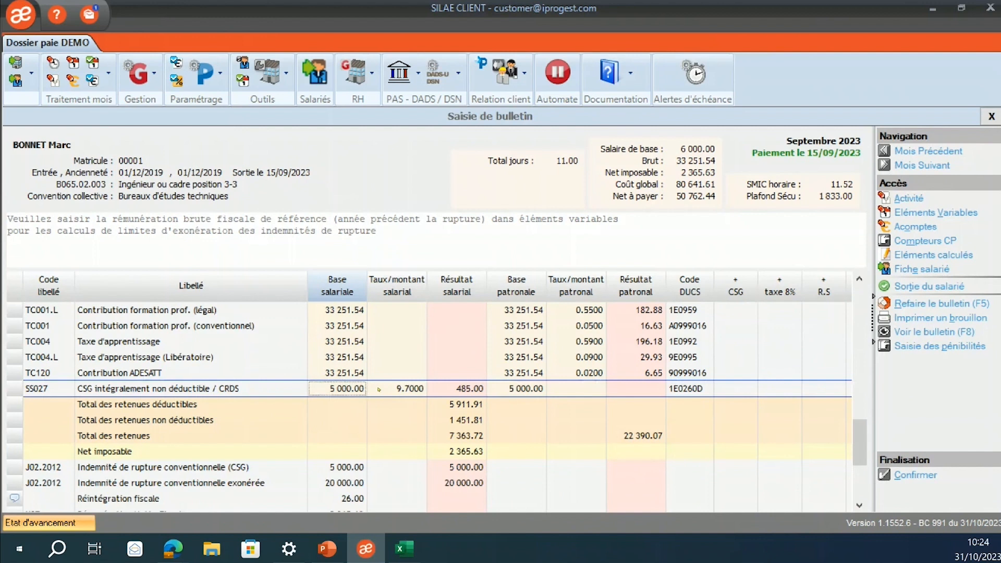
scroll(379, 389, "up", 8)
left_click(360, 342)
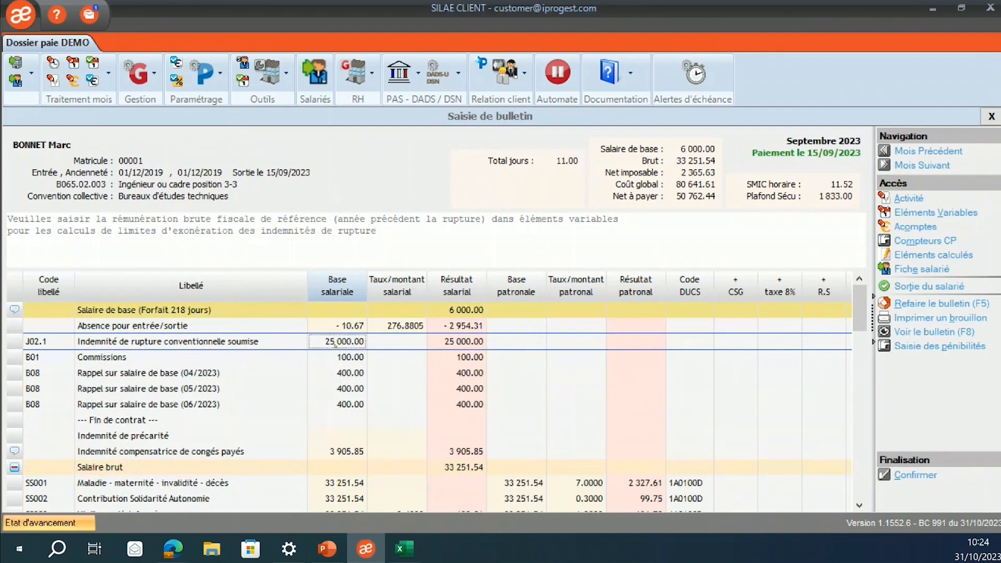
Examine the Rappel sur salaire de base lines for 04/2023, 05/2023 and 06/2023 and look through the contribution lines.
left_click(423, 373)
left_click(416, 389)
left_click(410, 405)
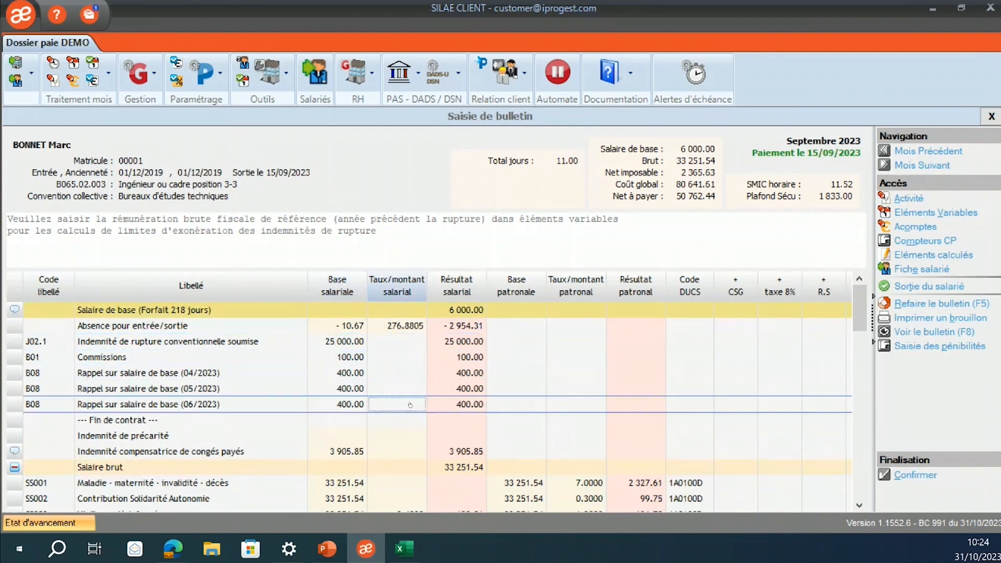
left_click(440, 371)
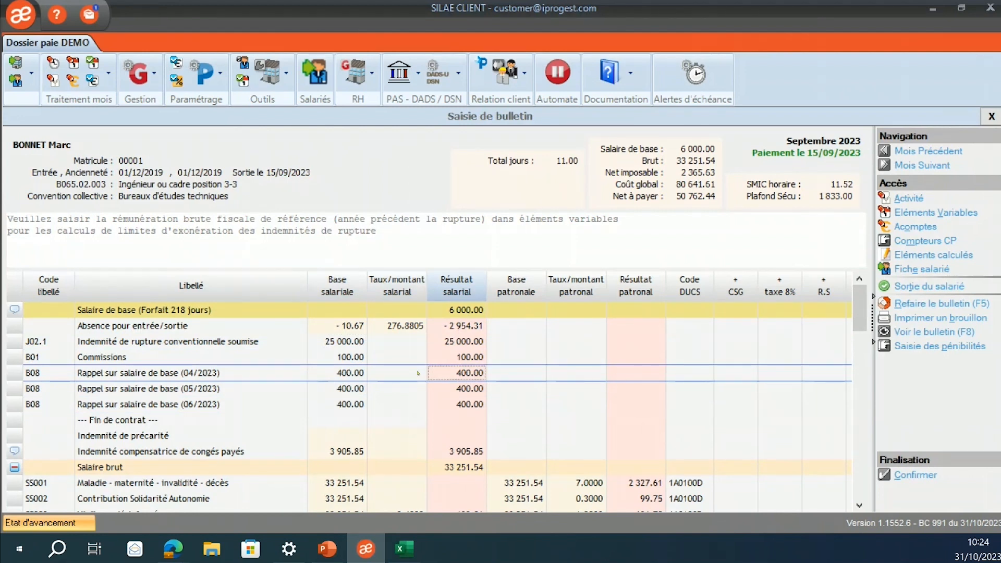
left_click(380, 372)
left_click(372, 389)
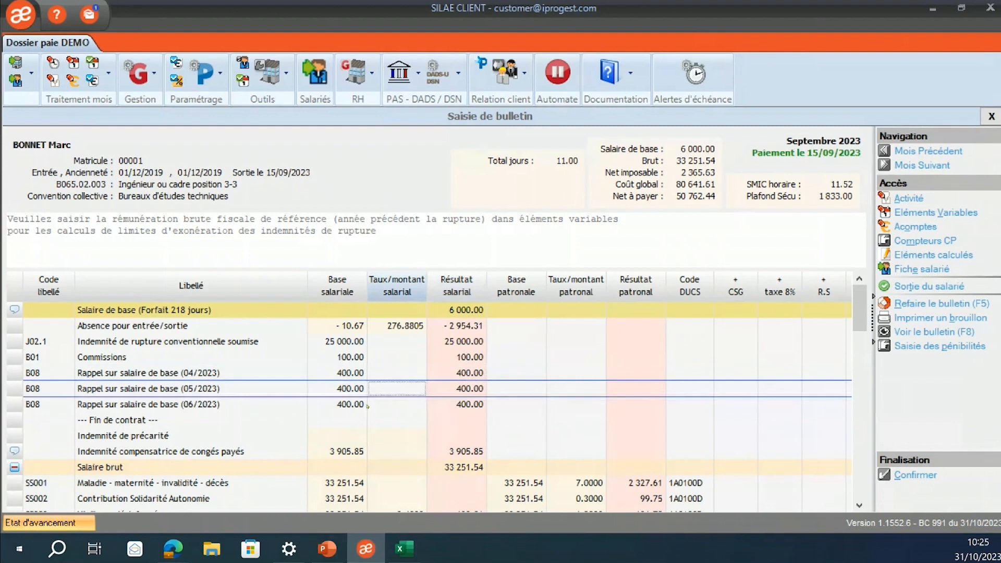
left_click(365, 404)
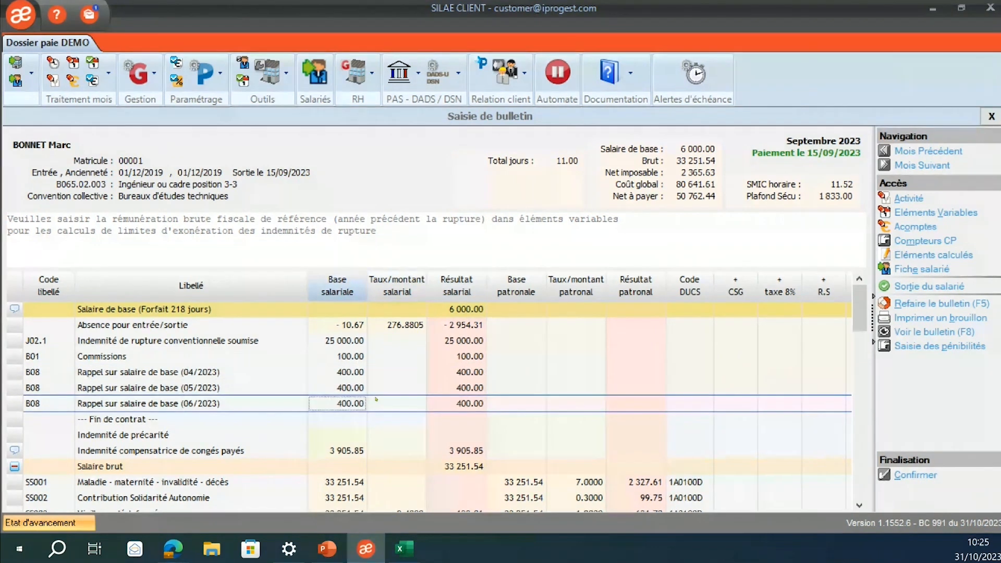
scroll(376, 399, "down", 7)
scroll(380, 397, "down", 3)
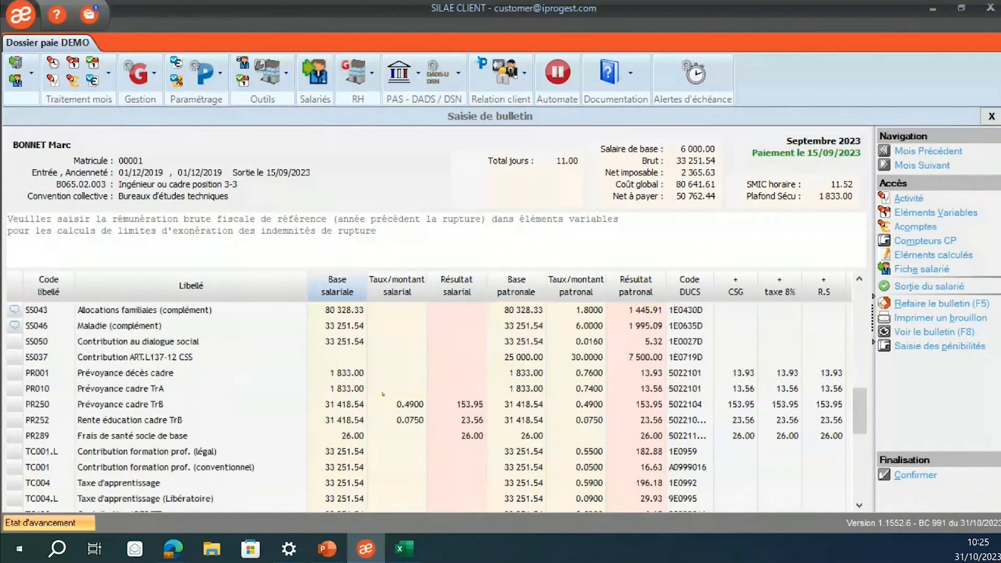
scroll(383, 395, "up", 10)
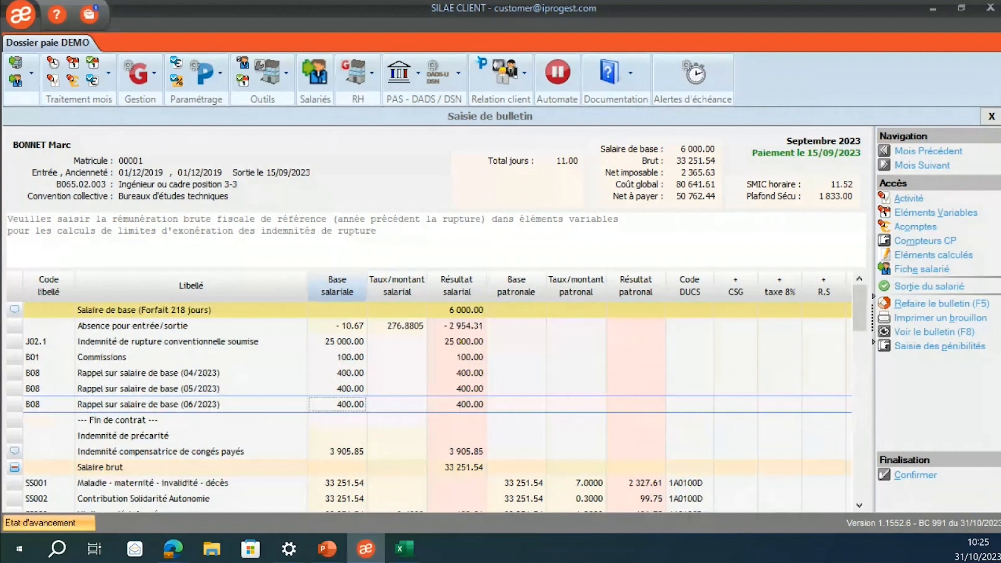
Set the monthly Salaire de base to 6500 in the employee record, save it, and recalculate the September 2023 payslip.
left_click(921, 269)
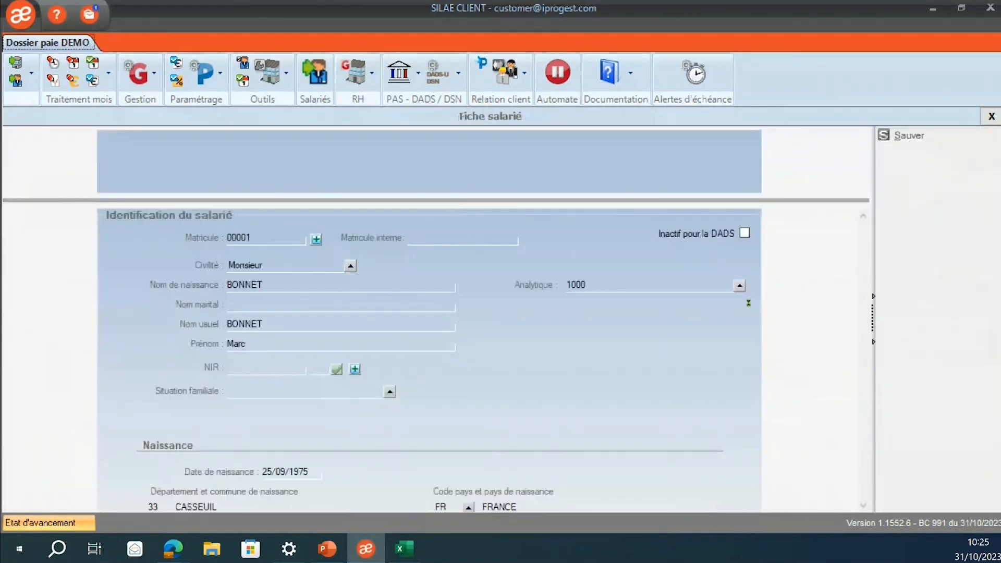
scroll(711, 374, "down", 5)
scroll(710, 375, "down", 15)
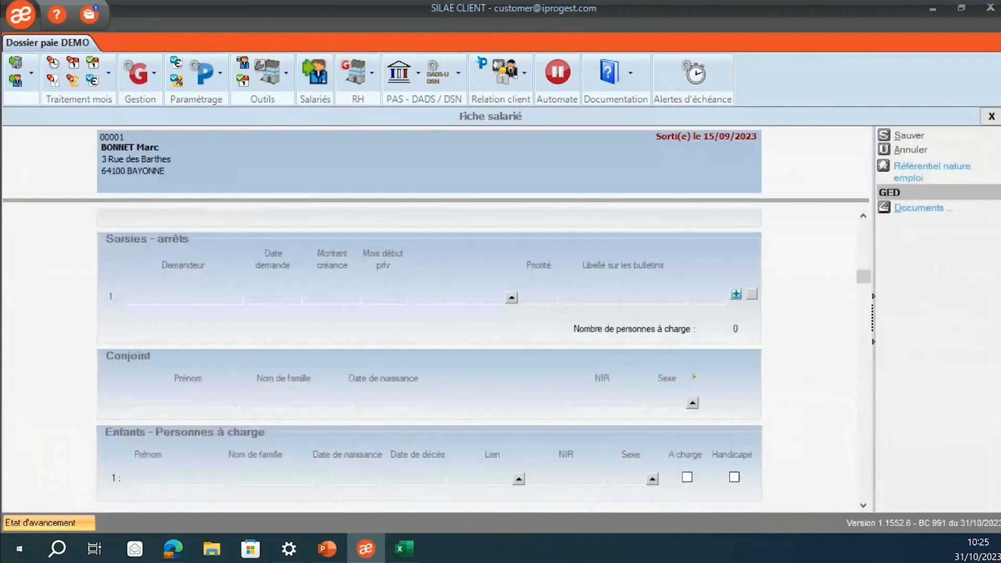
scroll(689, 379, "down", 6)
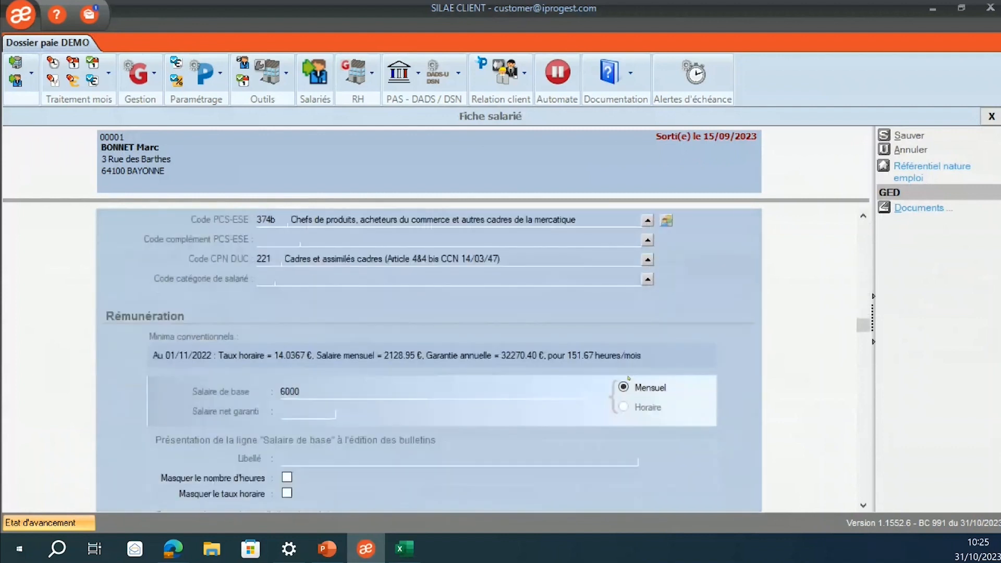
left_click(357, 390)
type("6500")
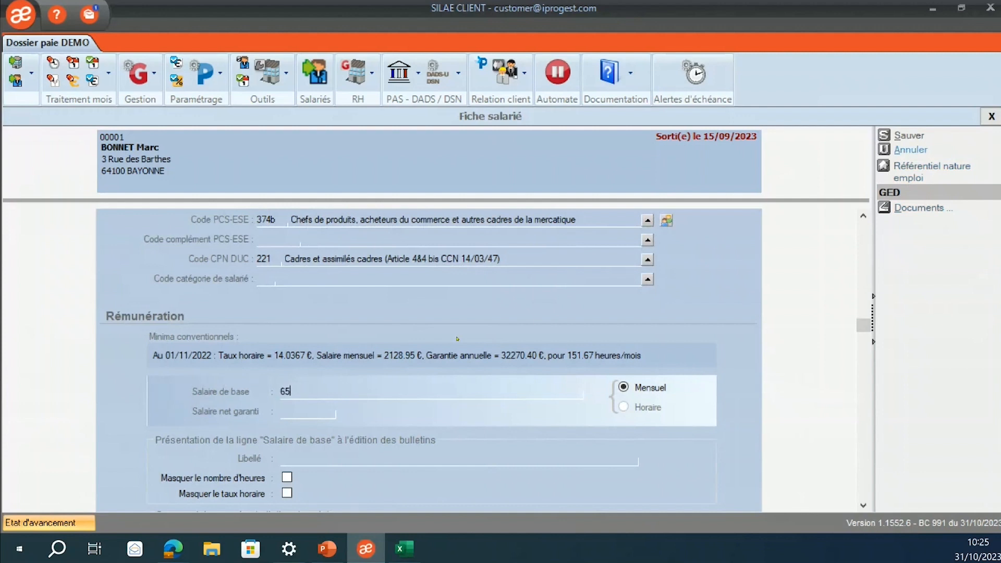
left_click(898, 136)
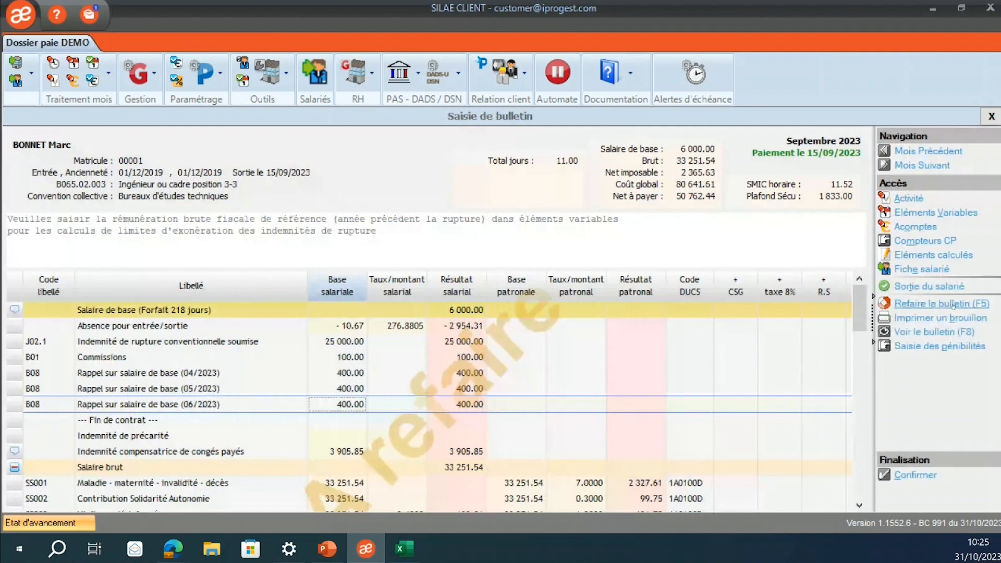
left_click(954, 305)
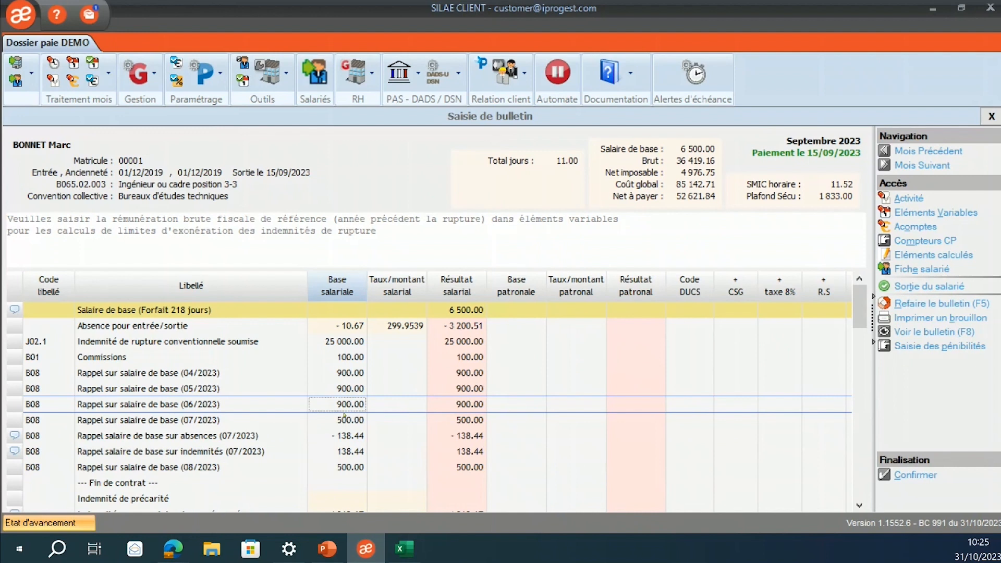
Review the salary back-pay lines from 04/2023 to 07/2023 and display the calculation detail of Rappel salaire de base sur absences (07/2023).
left_click(348, 378)
left_click(345, 390)
left_click(344, 405)
left_click(348, 421)
left_click(361, 375)
left_click(350, 408)
left_click(354, 436)
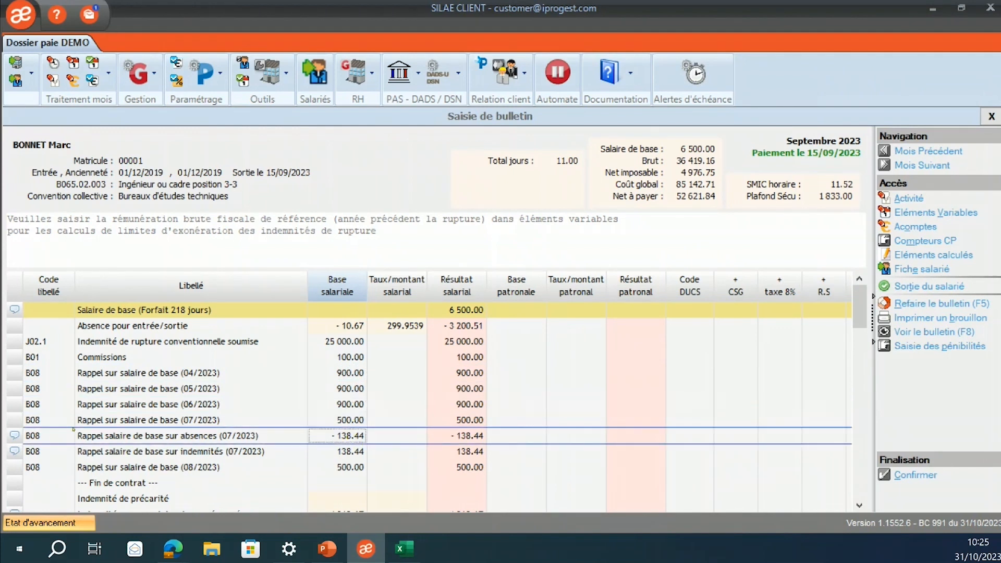
left_click(14, 436)
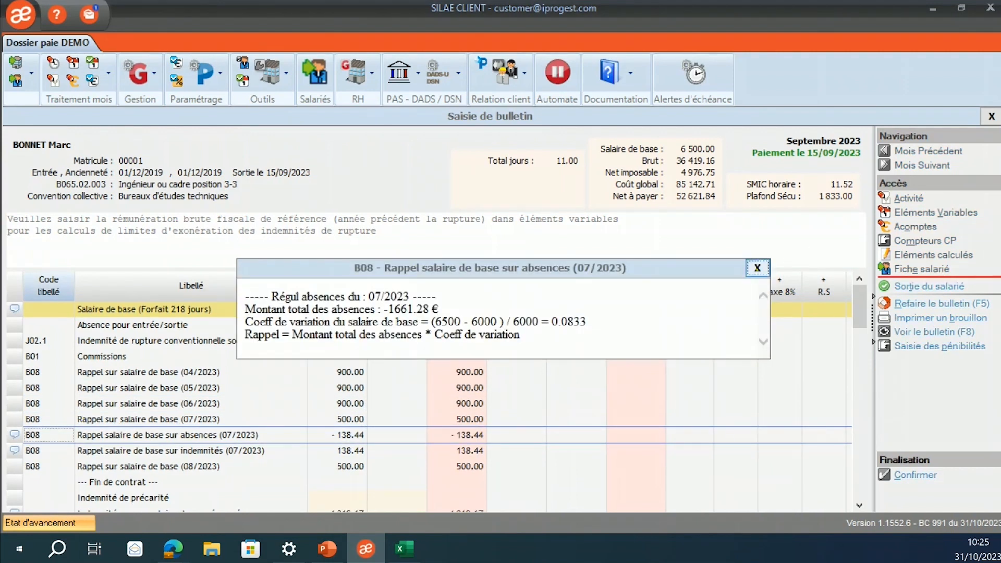
Examine the Indemnité de rupture conventionnelle soumise and Contribution ART.L137-12 CSS lines, and confirm the September 2023 payslip.
left_click(758, 268)
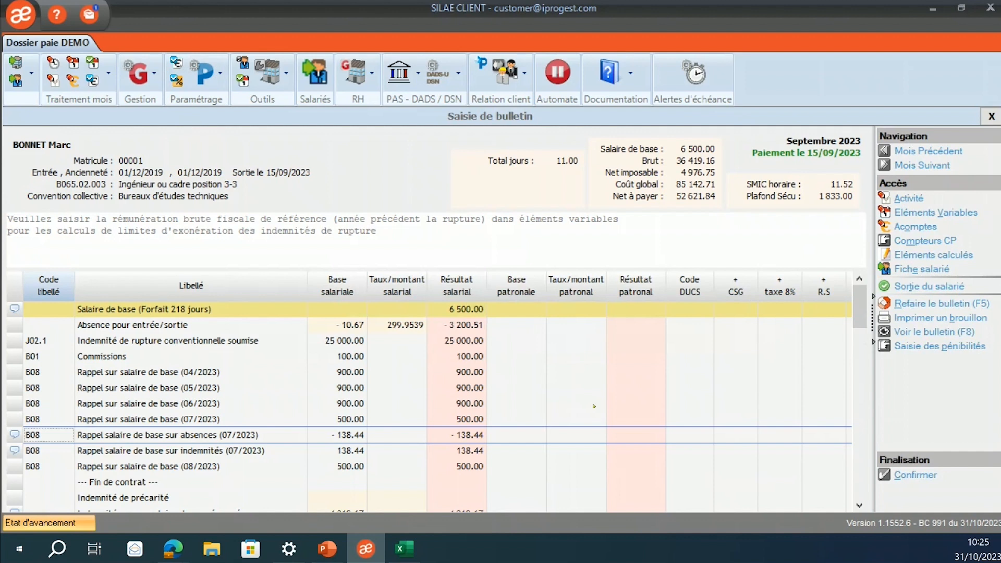
scroll(593, 405, "down", 2)
scroll(473, 360, "up", 2)
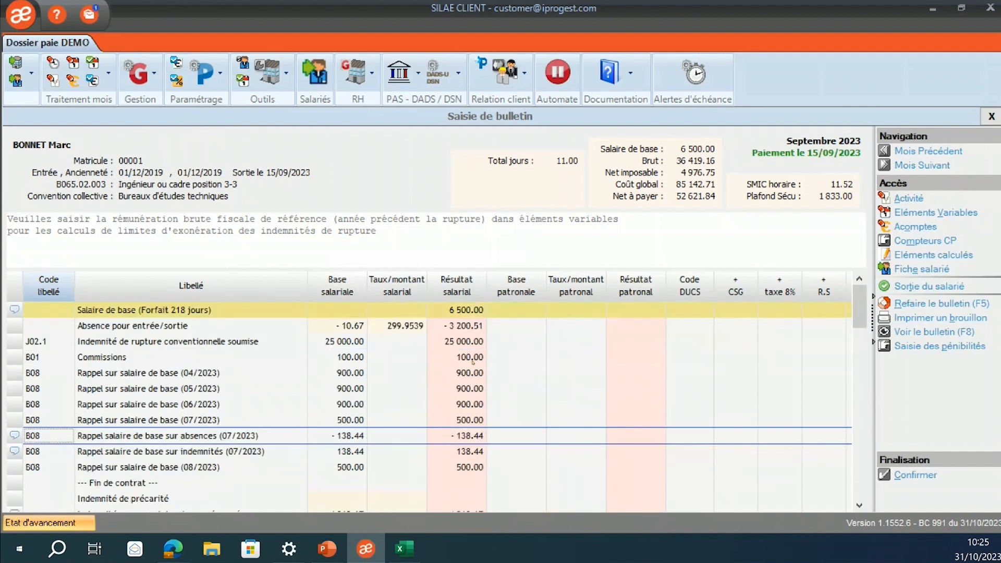
left_click(453, 343)
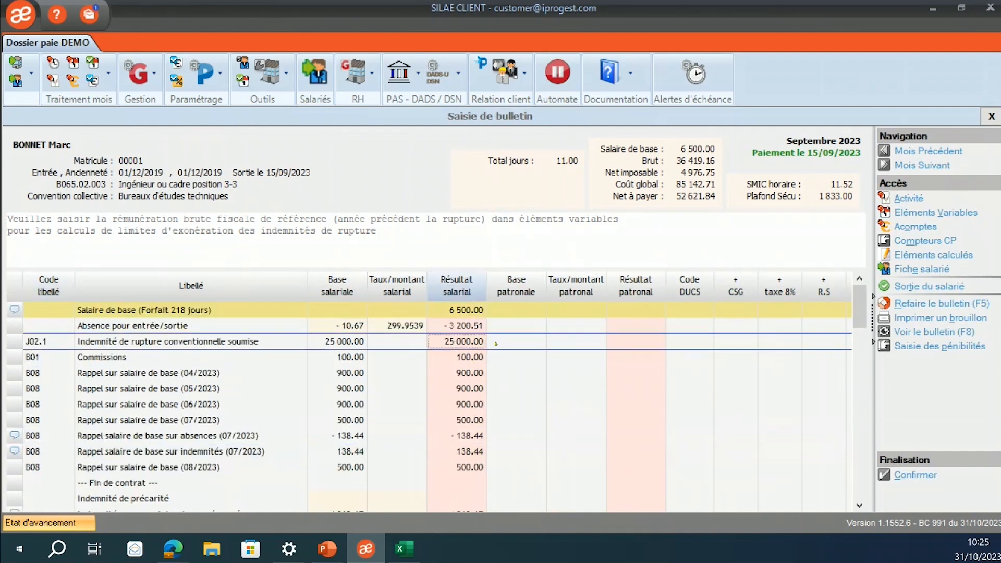
scroll(495, 344, "down", 2)
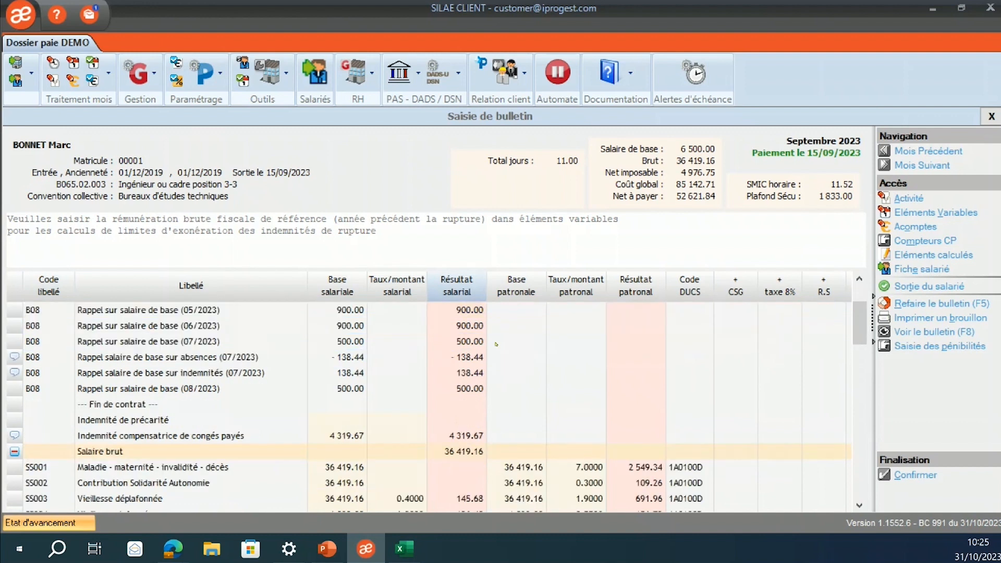
scroll(496, 344, "down", 5)
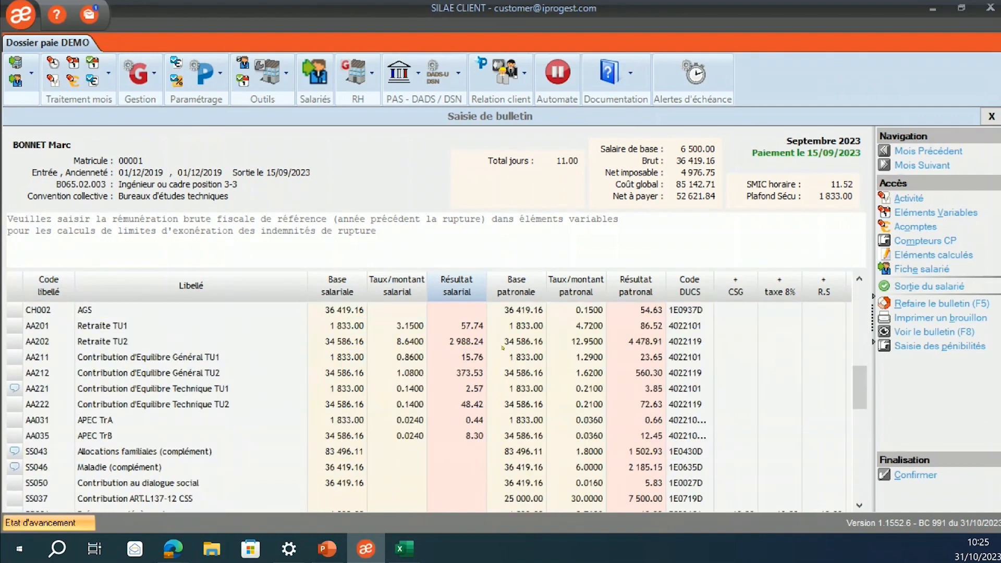
scroll(502, 348, "down", 2)
left_click(300, 421)
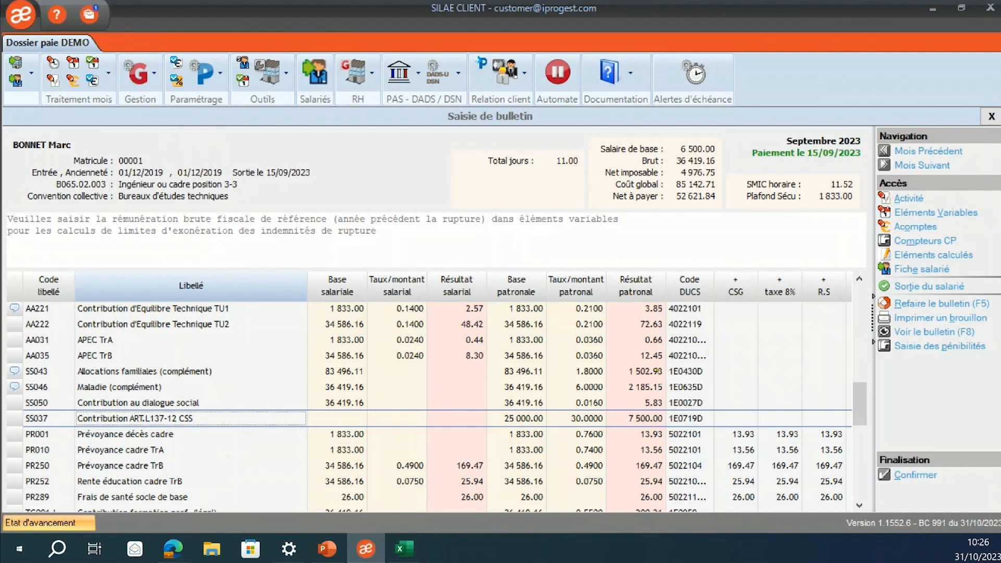
left_click(926, 474)
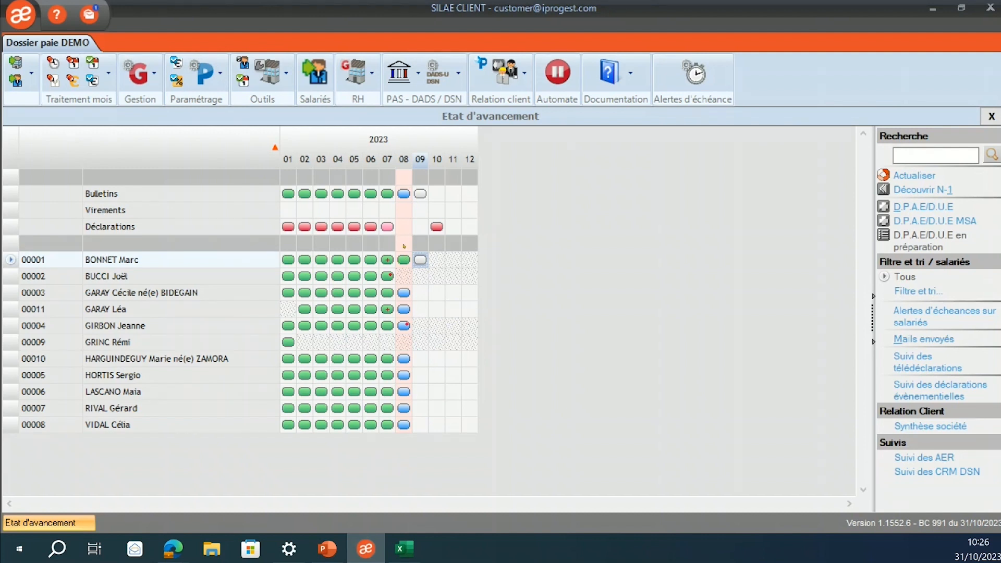
Display the Solde de repos report for August 2023, review its leave provisions and employer charge rates, and close it.
left_click(404, 193)
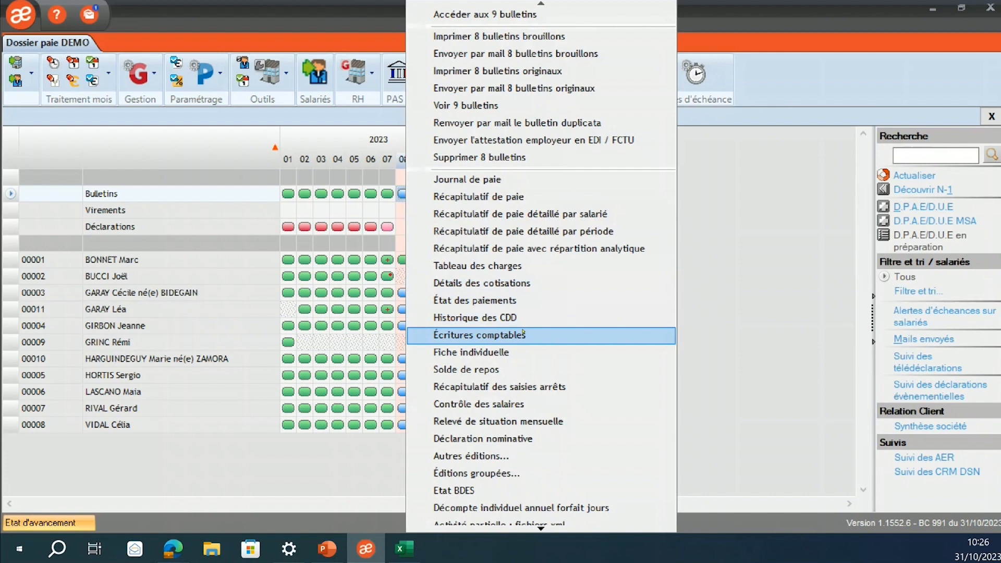
left_click(514, 374)
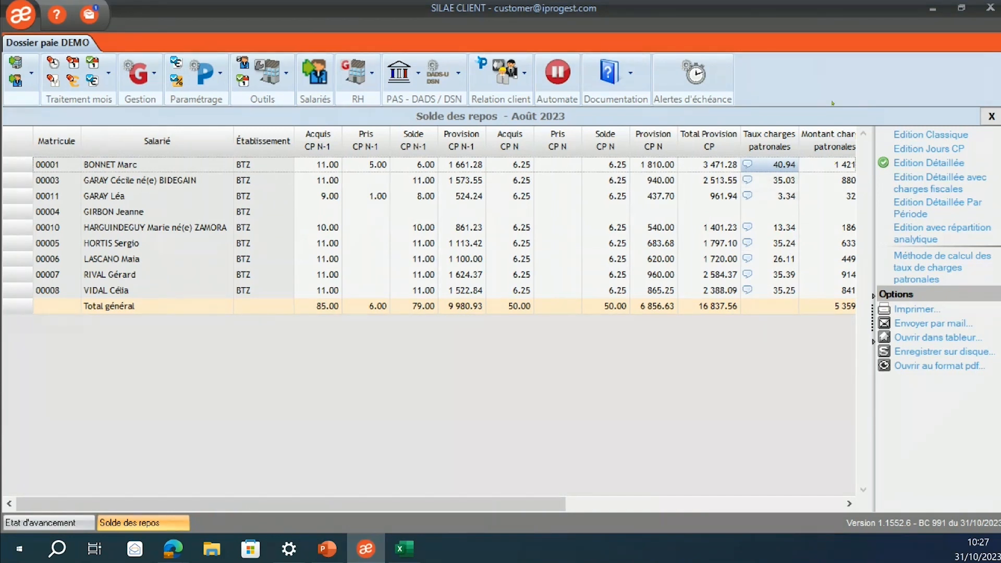
left_click(991, 116)
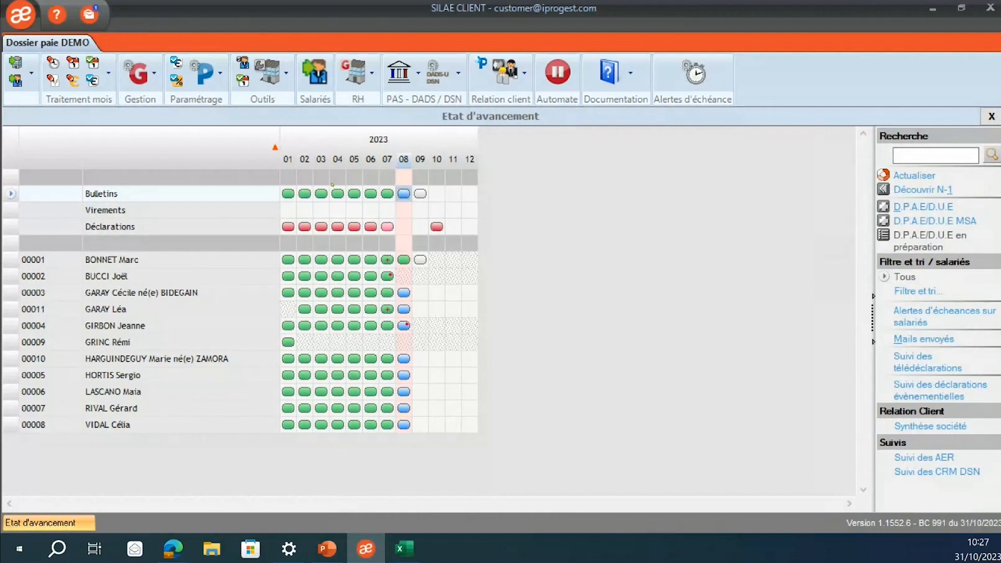
Display the Solde de repos report for January 2023, review its provisions for comparison, and close it.
left_click(288, 194)
right_click(289, 194)
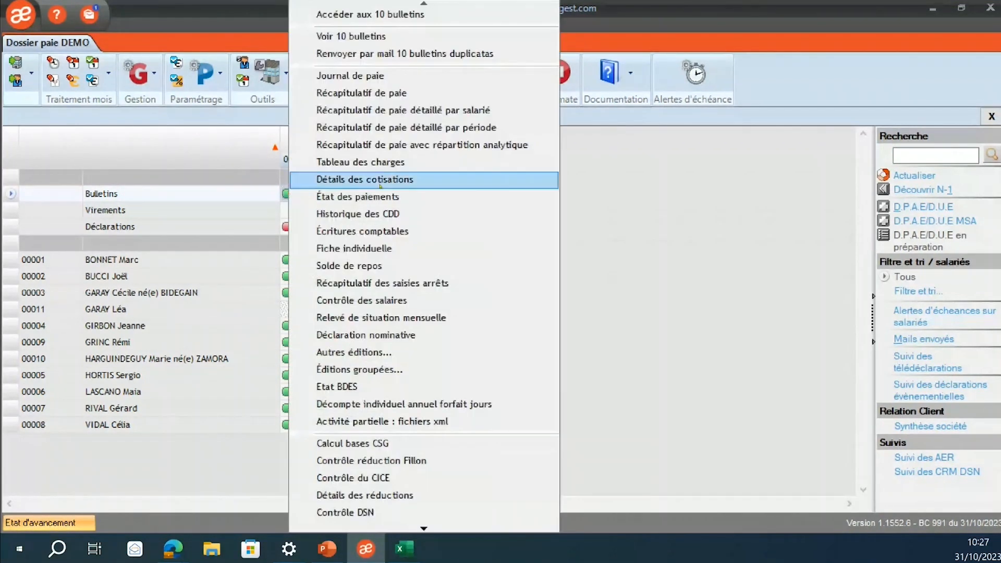
left_click(395, 269)
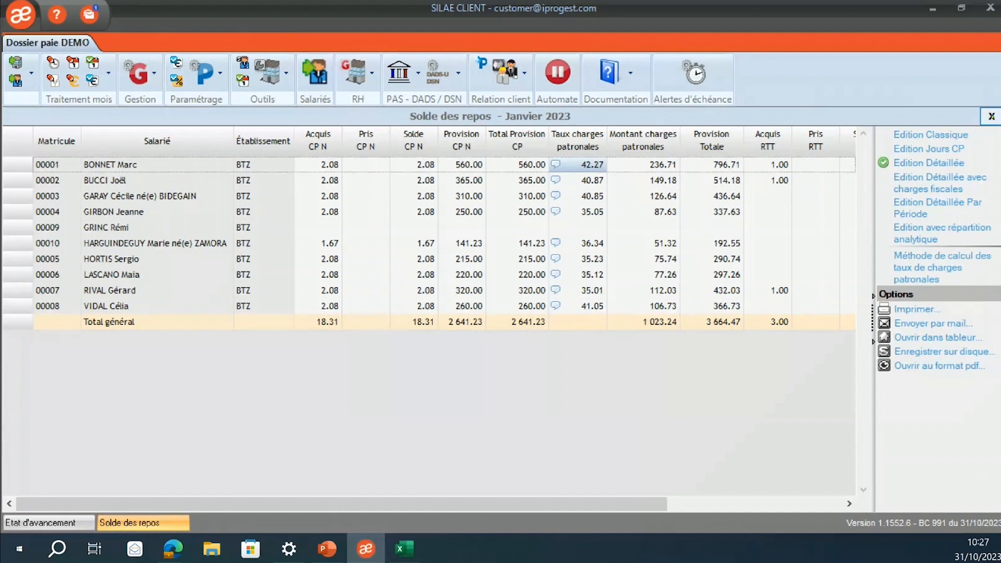
left_click(992, 116)
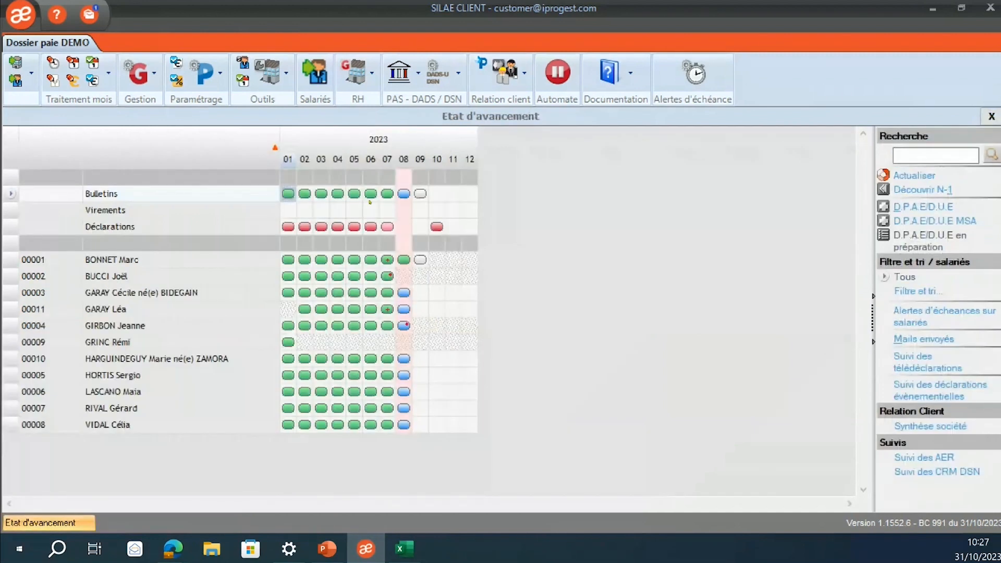
Display the Récapitulatif de paie for August 2023 and look through its salary, absence, bonus and contribution lines.
right_click(401, 194)
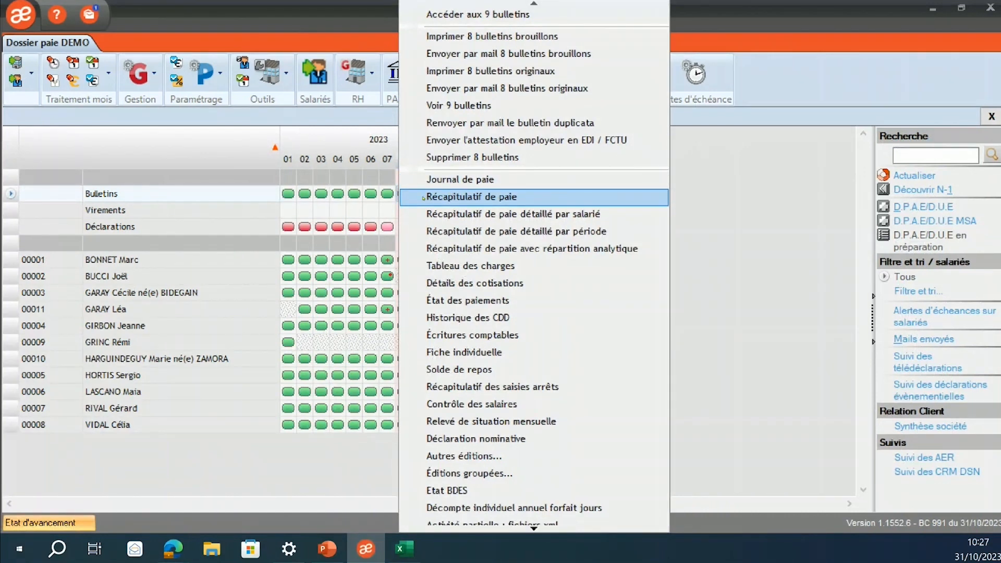
left_click(423, 198)
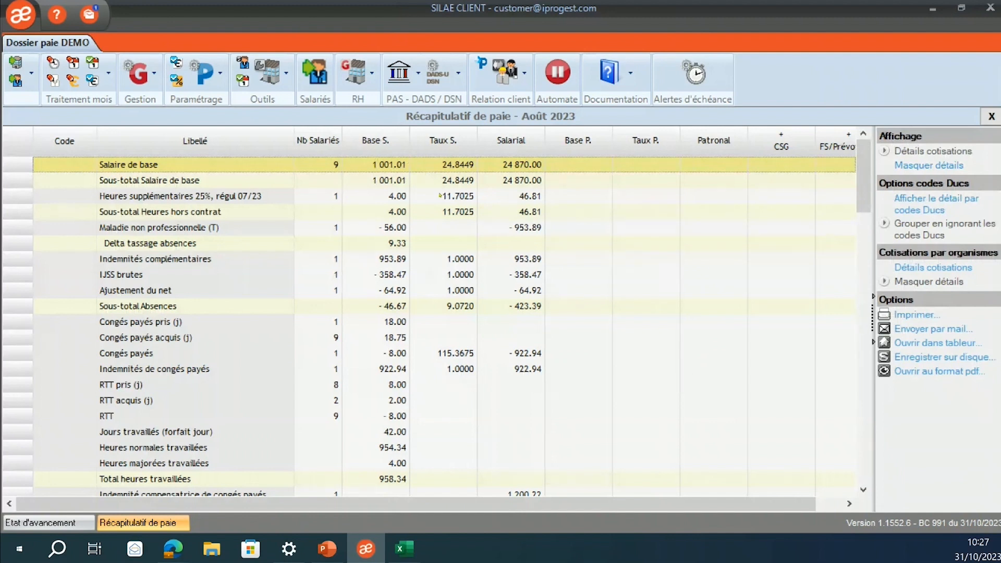
scroll(437, 198, "down", 3)
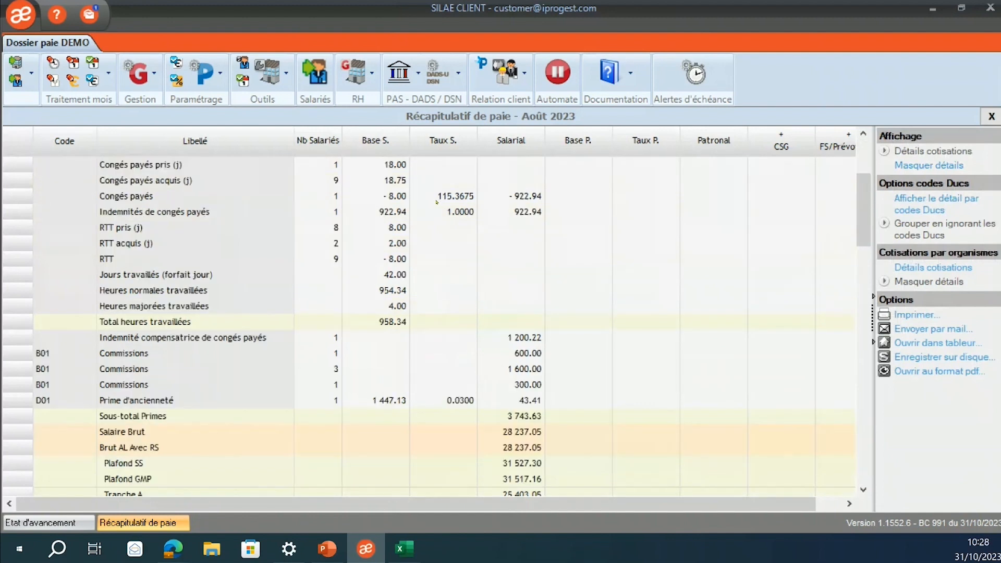
scroll(437, 201, "down", 2)
scroll(437, 203, "down", 3)
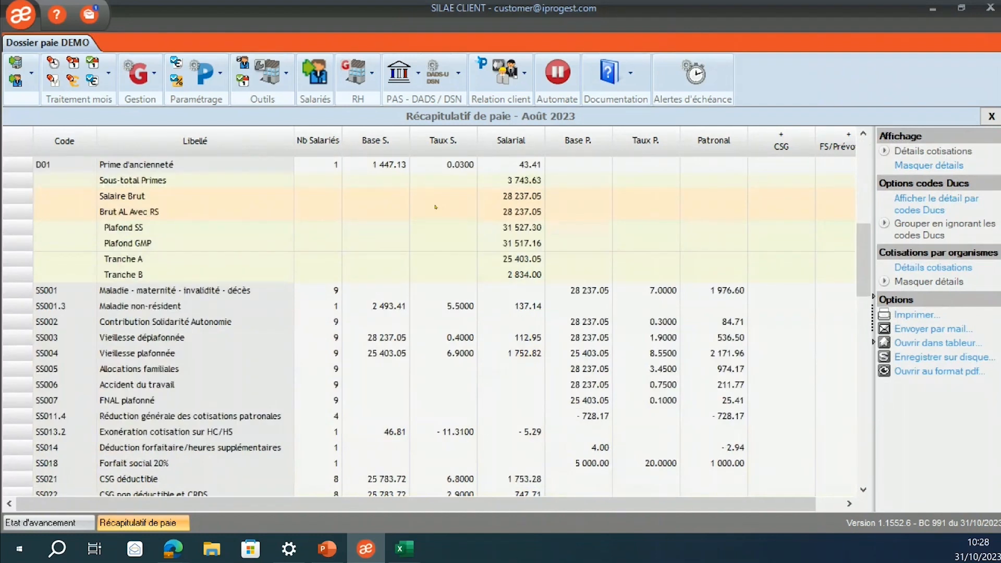
scroll(435, 207, "down", 6)
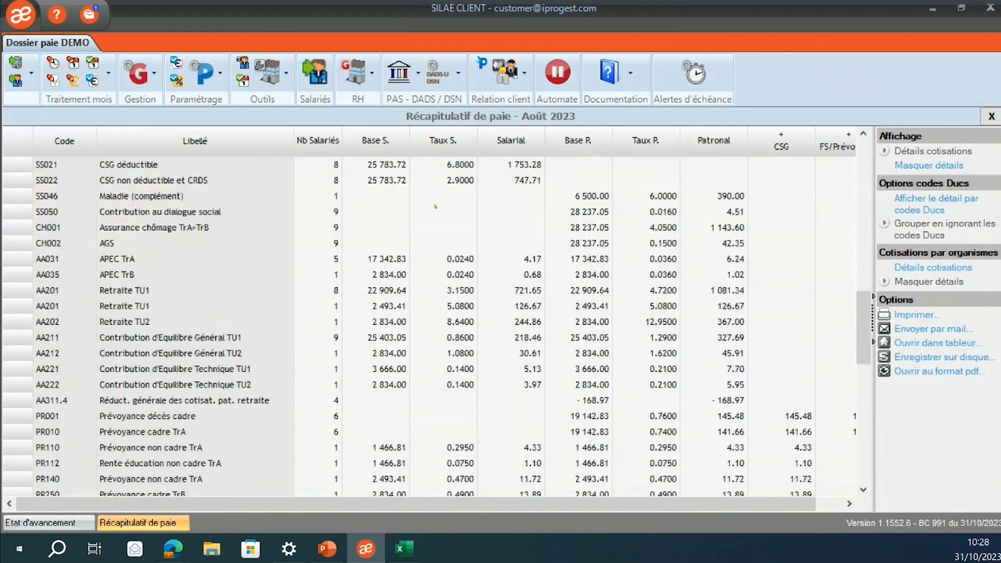
scroll(437, 451, "down", 2)
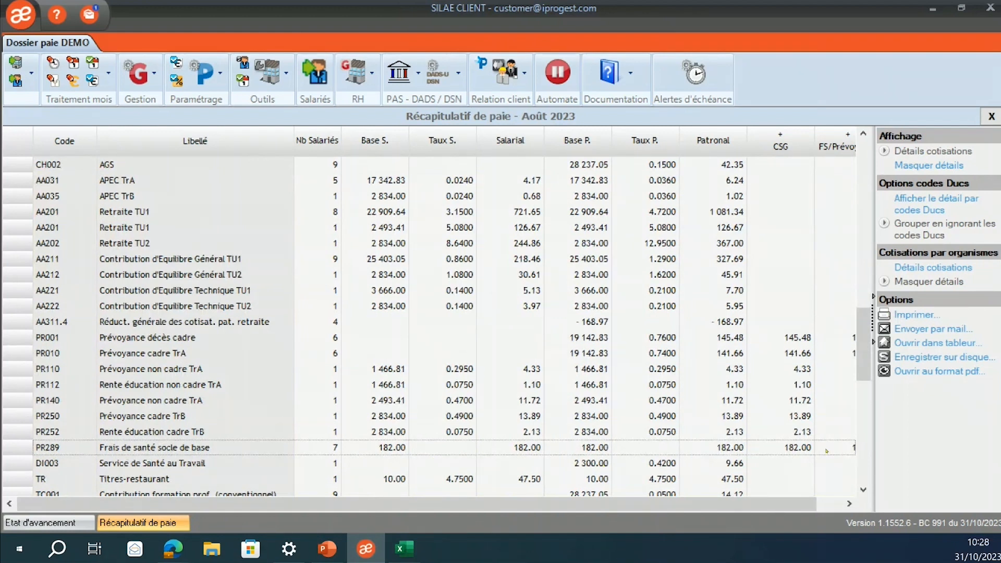
Export the payslip lines behind Frais de santé socle de base to a spreadsheet, return to Silae and close the payroll summary.
double_click(241, 447)
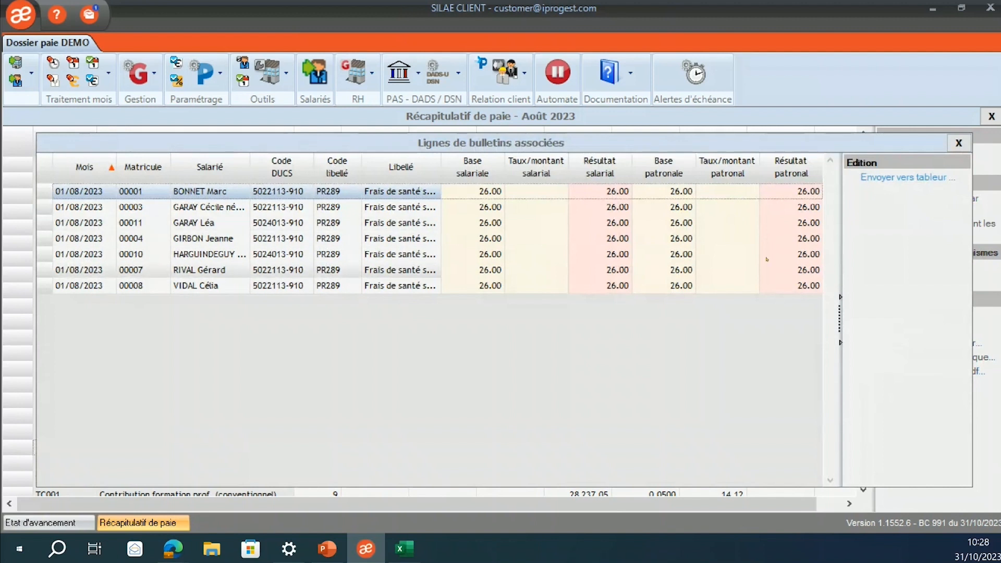
left_click(902, 179)
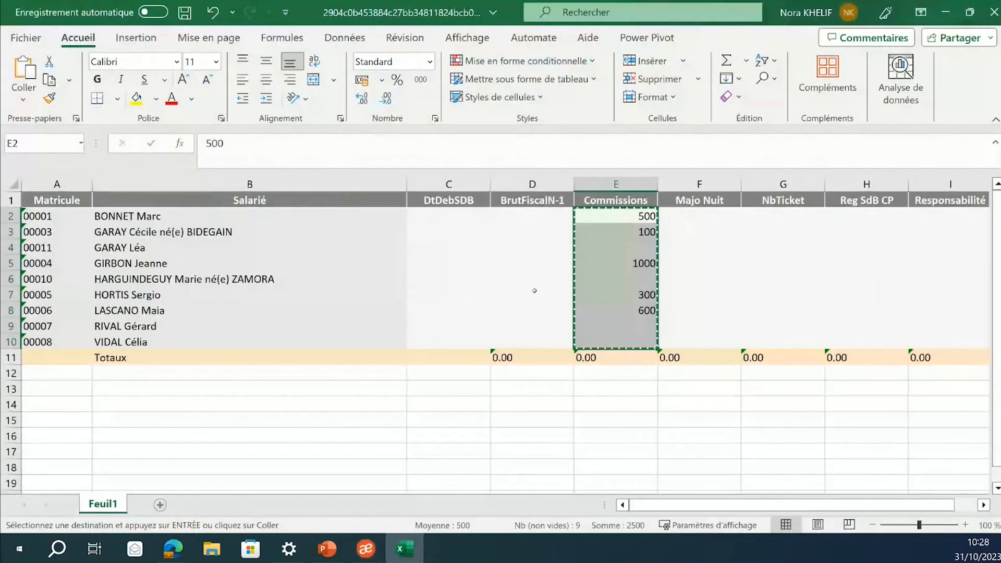
left_click(465, 290)
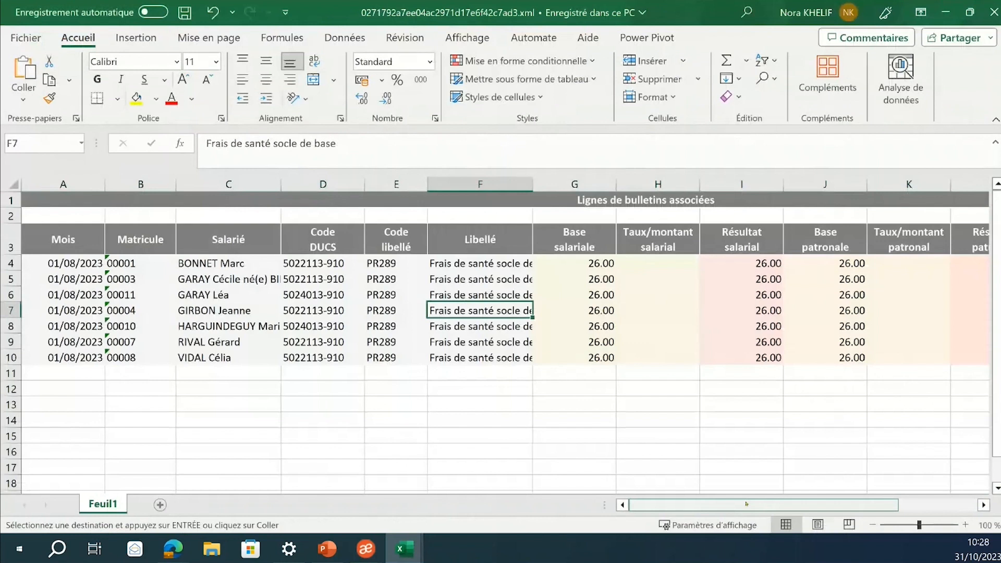
left_click(834, 506)
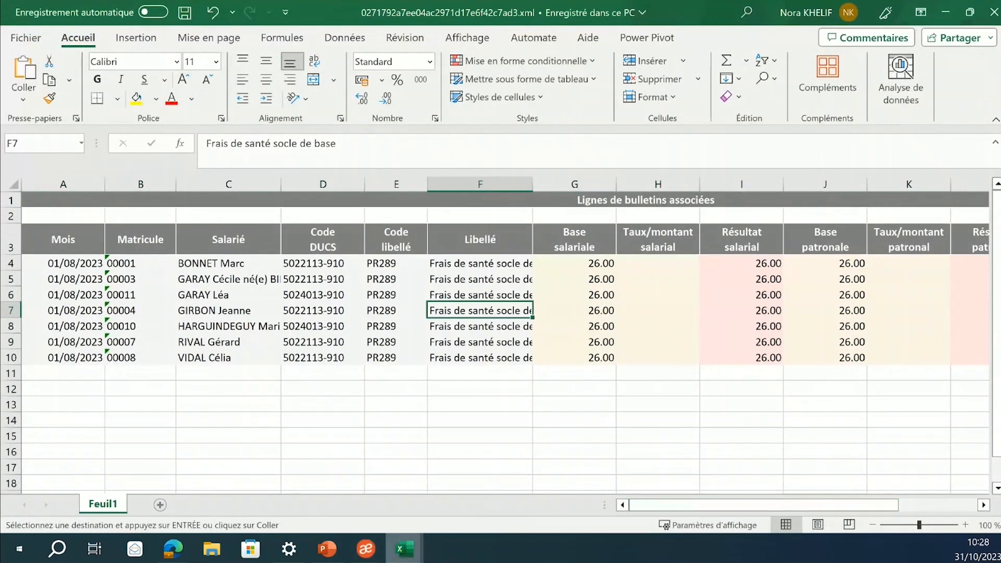
mouse_move(381, 551)
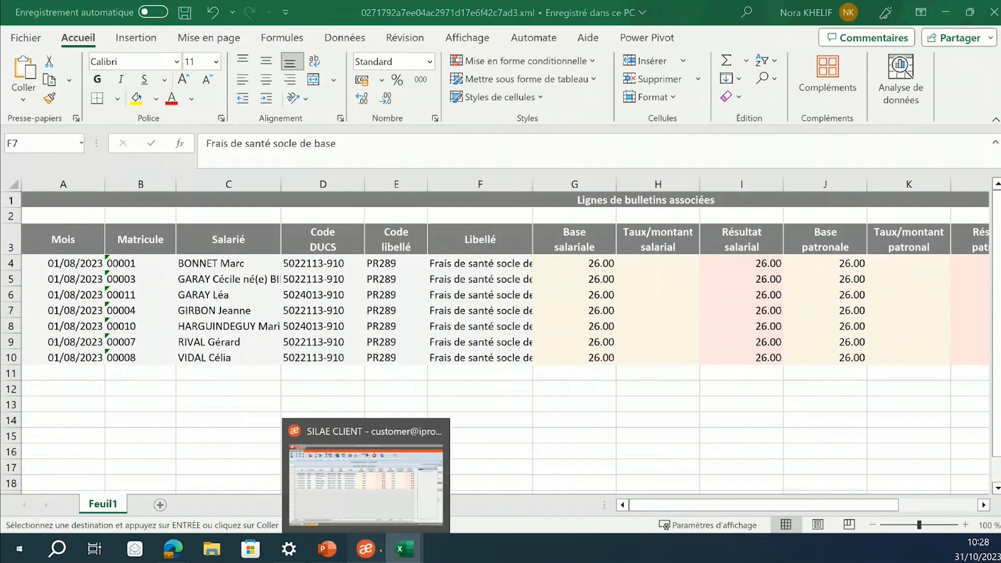
left_click(381, 551)
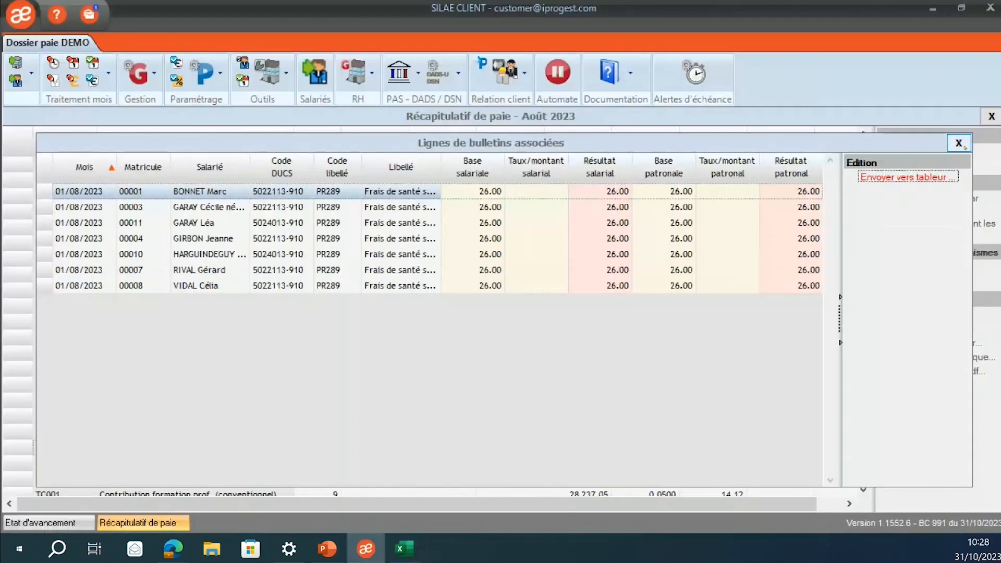
left_click(962, 145)
left_click(991, 117)
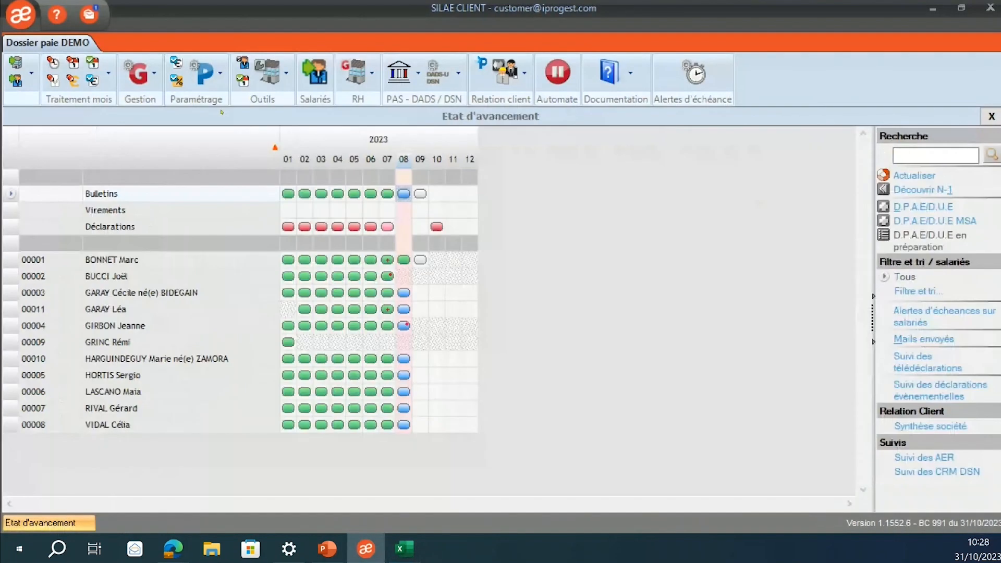
Run the Analyse de l'effectif for the period 01/2023 to 08/2023.
left_click(286, 73)
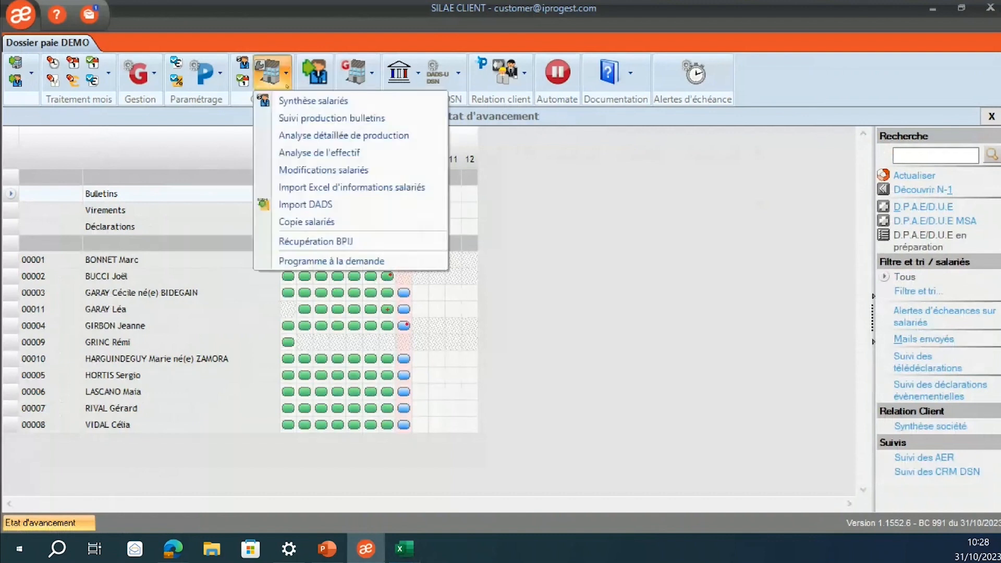
left_click(314, 166)
type("01/02")
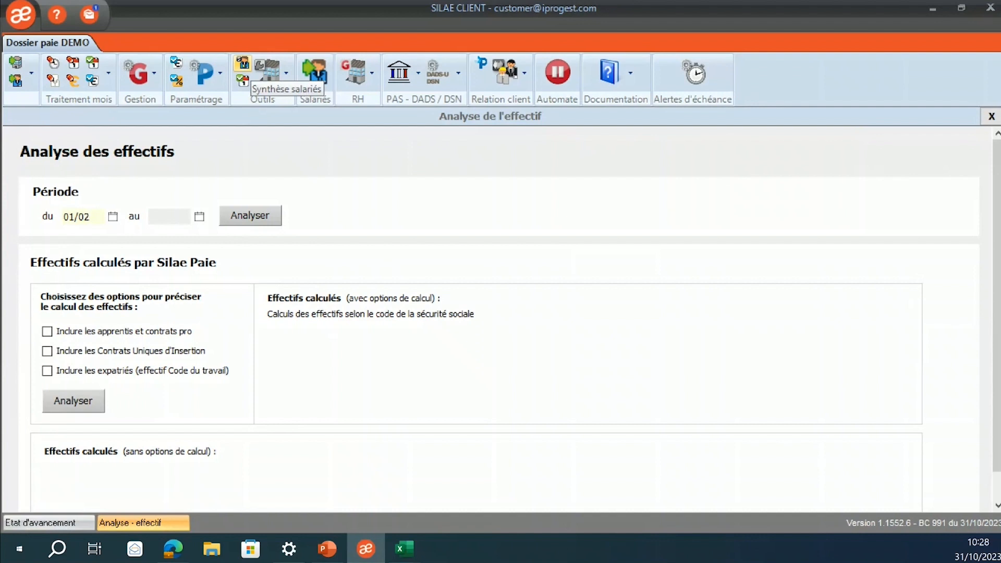
key("BackSpace")
key("BackSpace")
type("2023")
key("Tab")
type("08/2023")
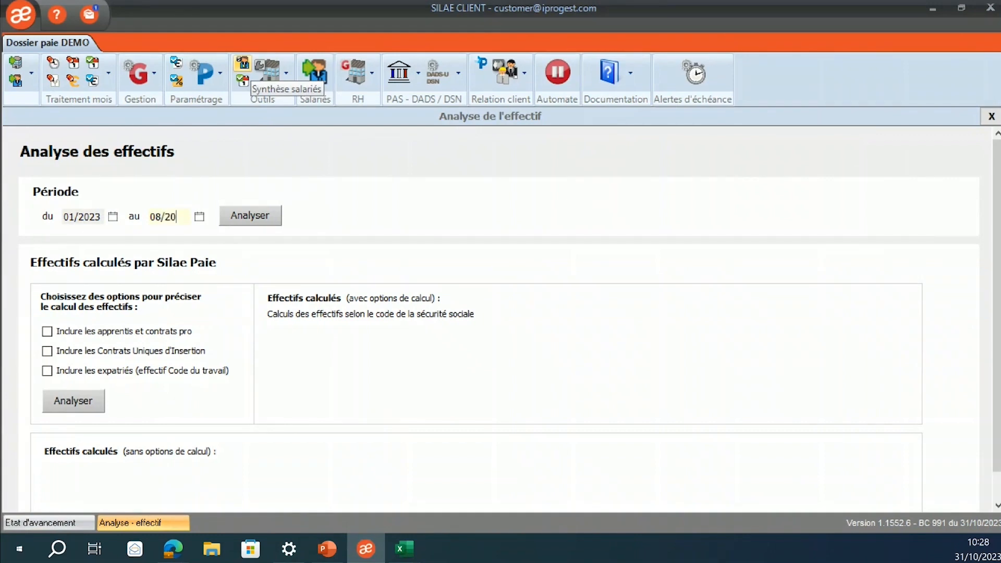
left_click(242, 225)
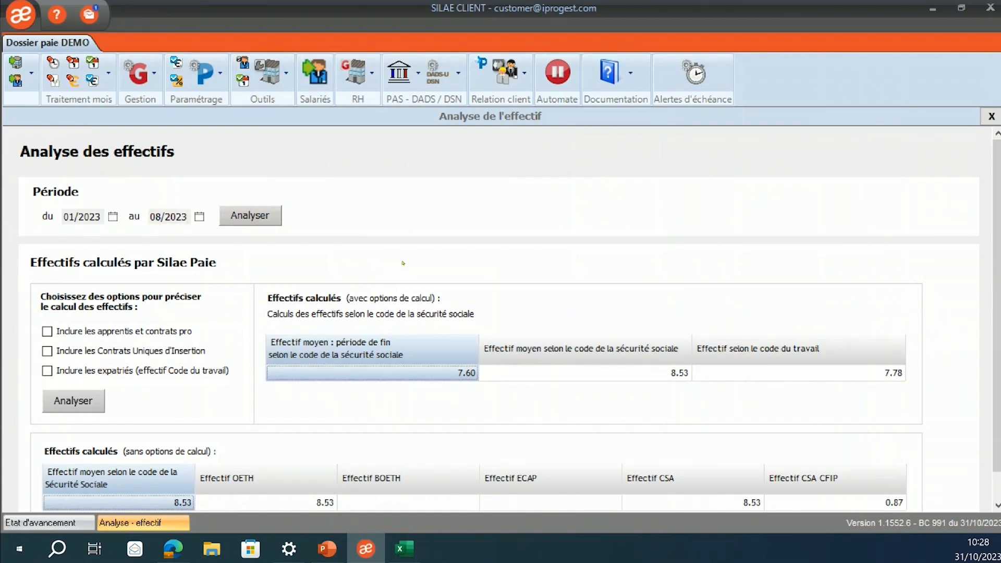
Display the detail of the Effectif moyen selon le code de la Sécurité Sociale and examine each employee's monthly values.
scroll(403, 263, "down", 1)
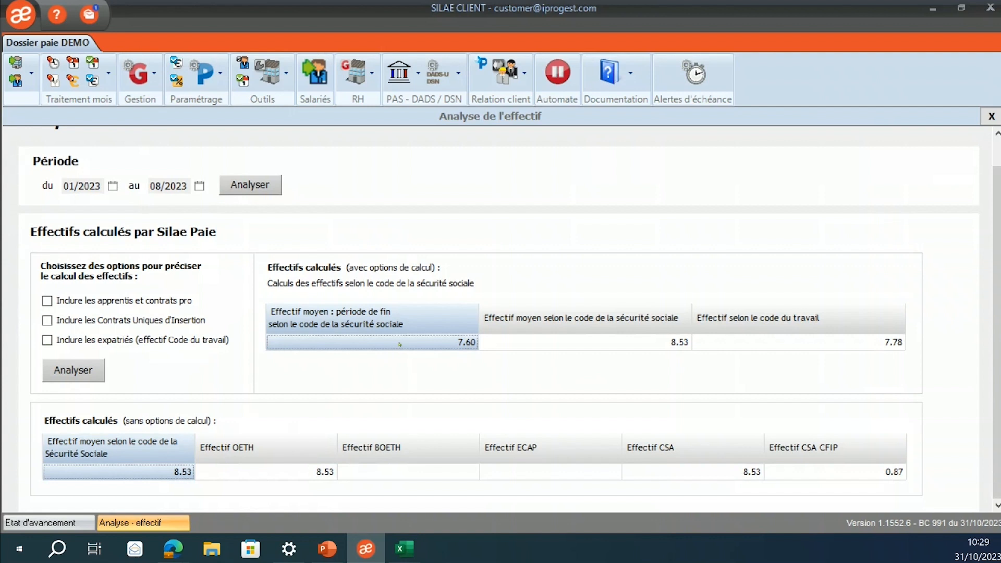
double_click(159, 475)
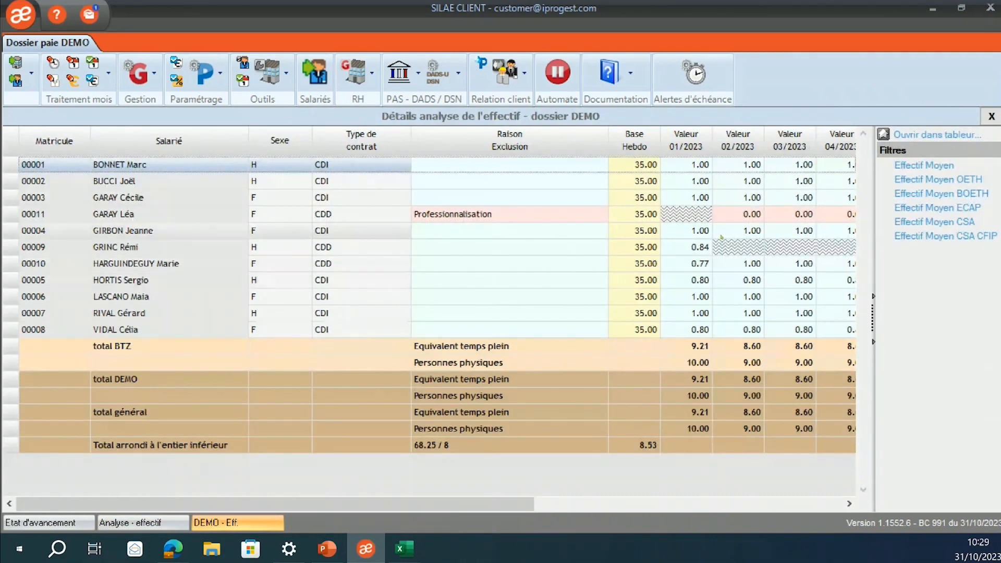
left_click(620, 506)
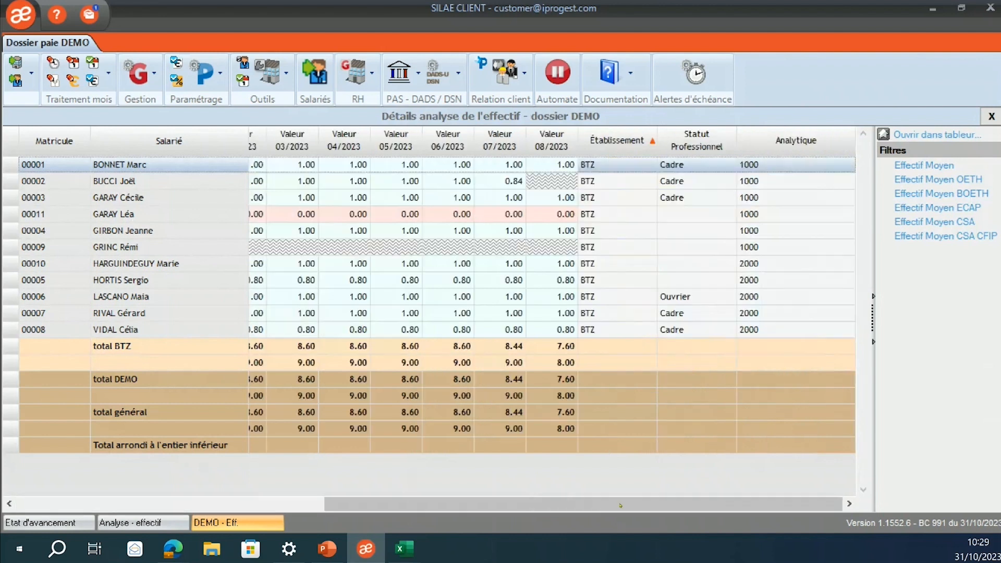
left_click_drag(620, 506, 374, 507)
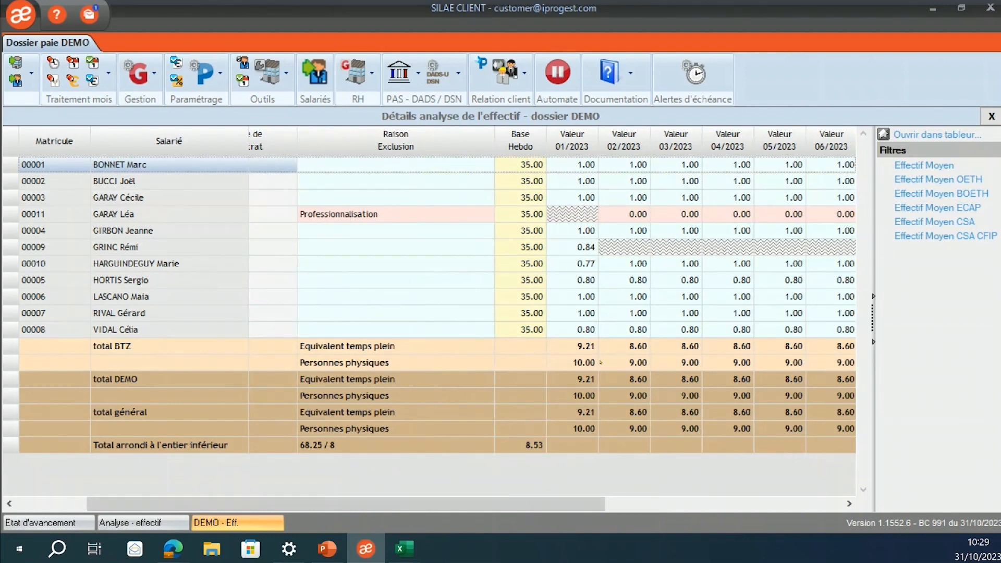
left_click(656, 506)
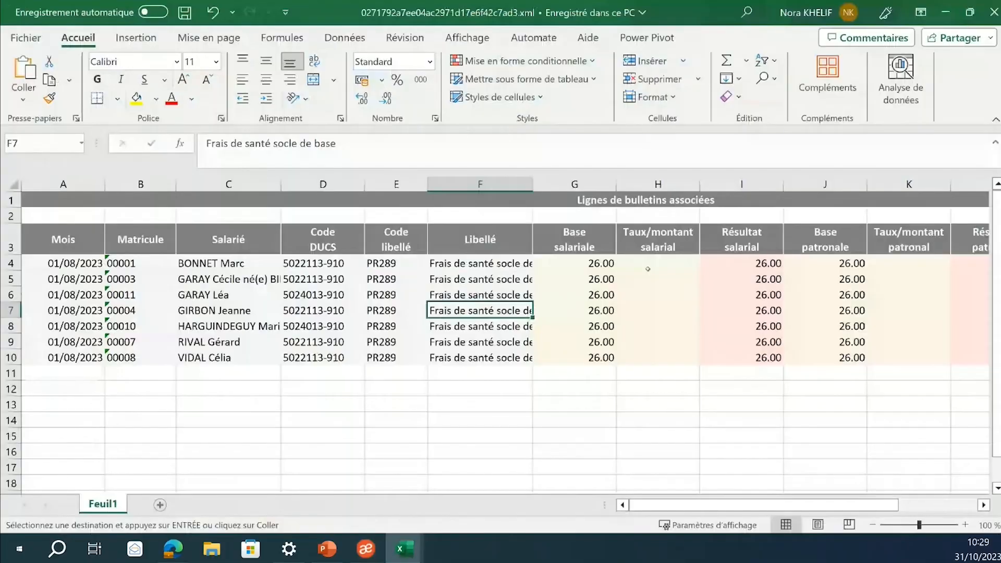
Examine the exported headcount details in the spreadsheet, checking the Professionnalisation exclusion and the monthly values from 01/2023 to 08/2023.
left_click(537, 295)
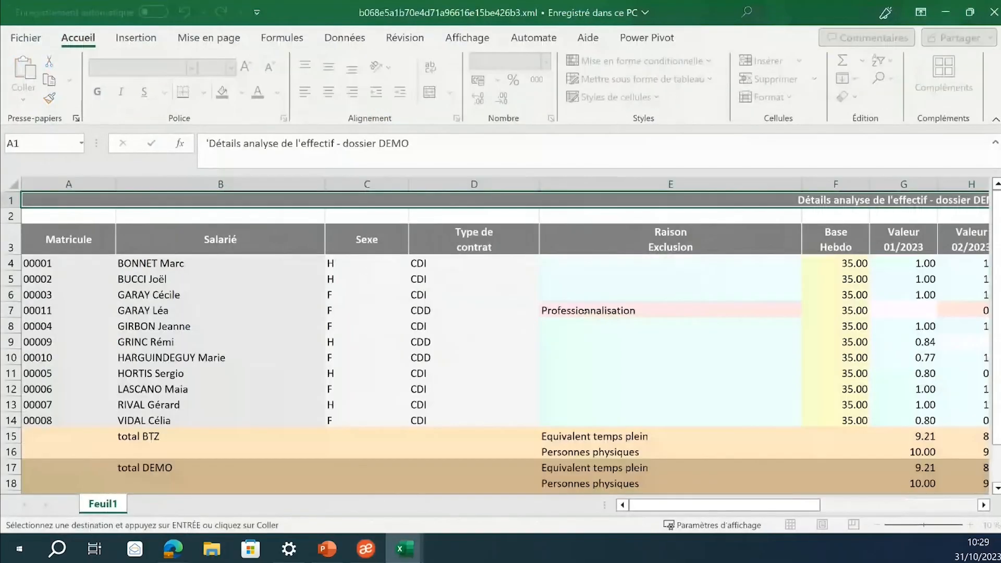
left_click(585, 312)
left_click(864, 505)
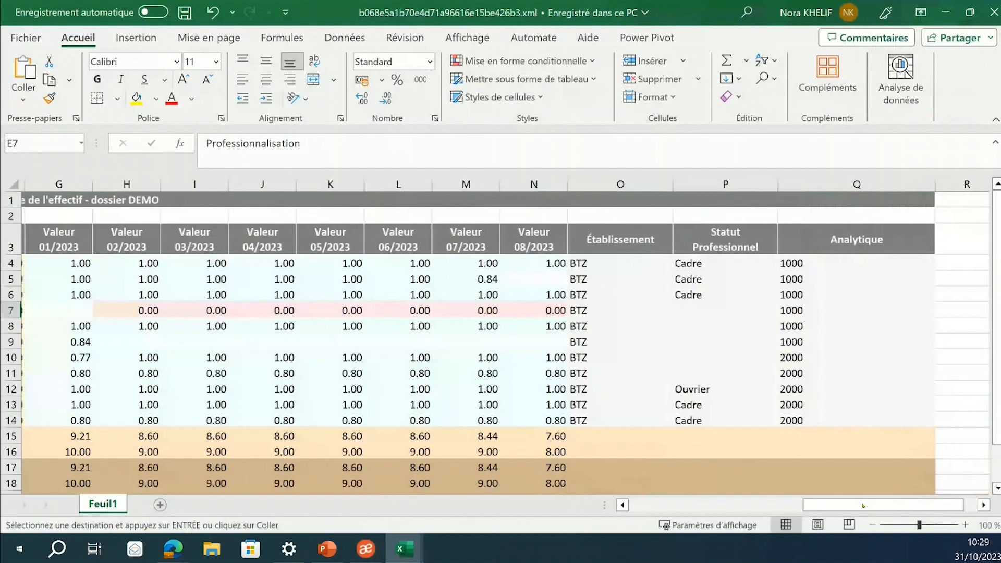
left_click_drag(806, 506, 787, 506)
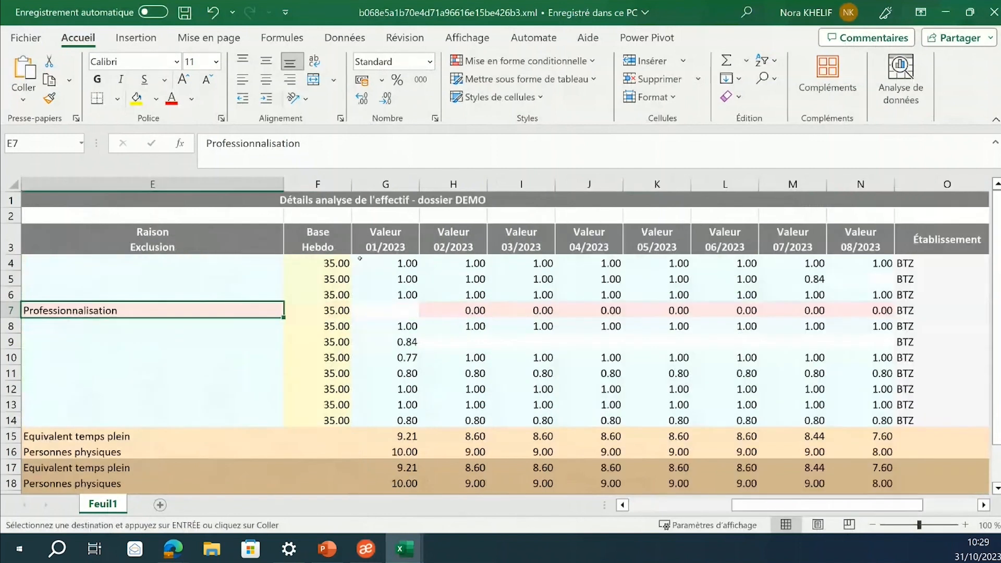
left_click(860, 239)
left_click(867, 405)
left_click(882, 448)
left_click(899, 313)
left_click(857, 380)
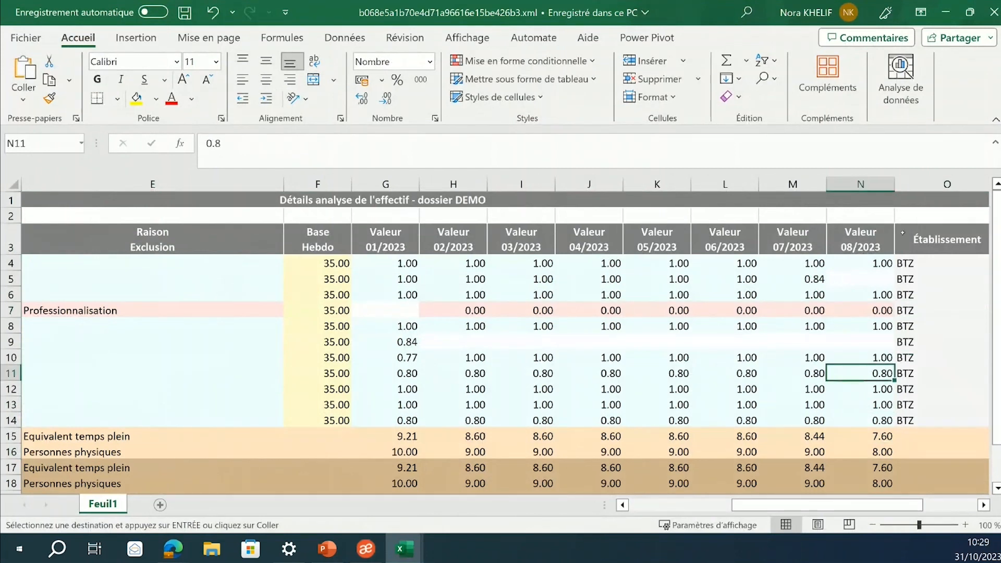
Switch back to Silae and close the headcount details and the Analyse de l'effectif.
mouse_move(366, 549)
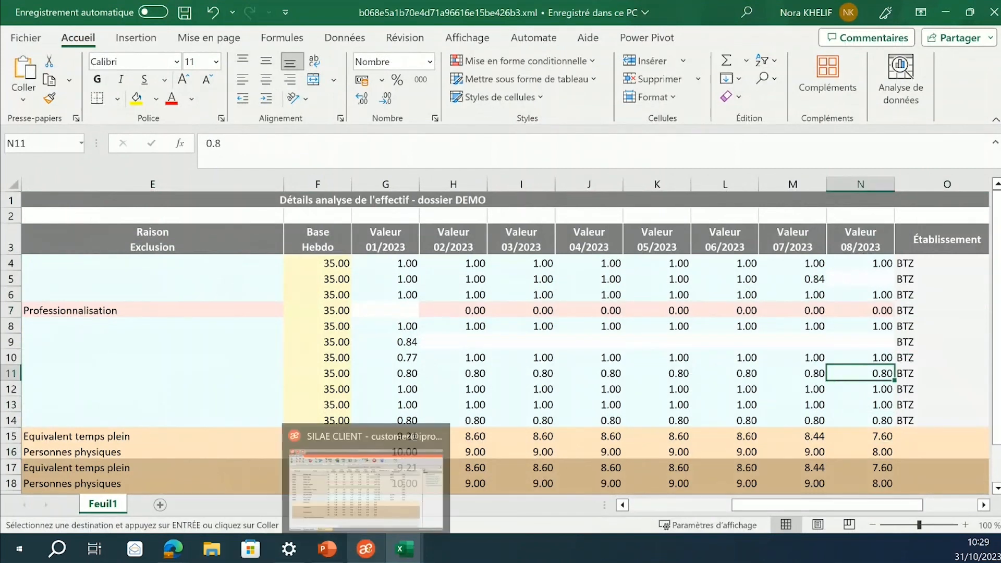
left_click(365, 432)
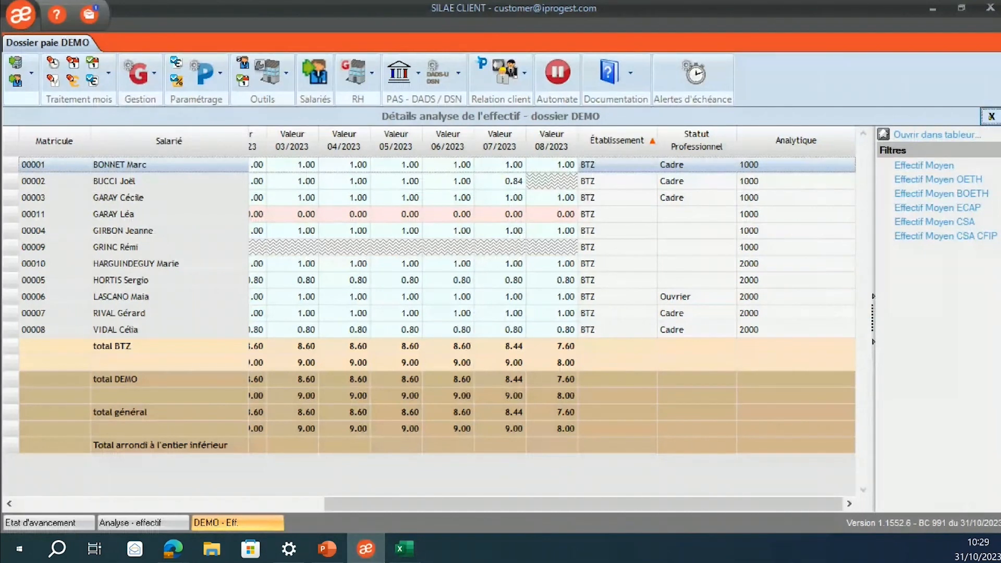
left_click(991, 117)
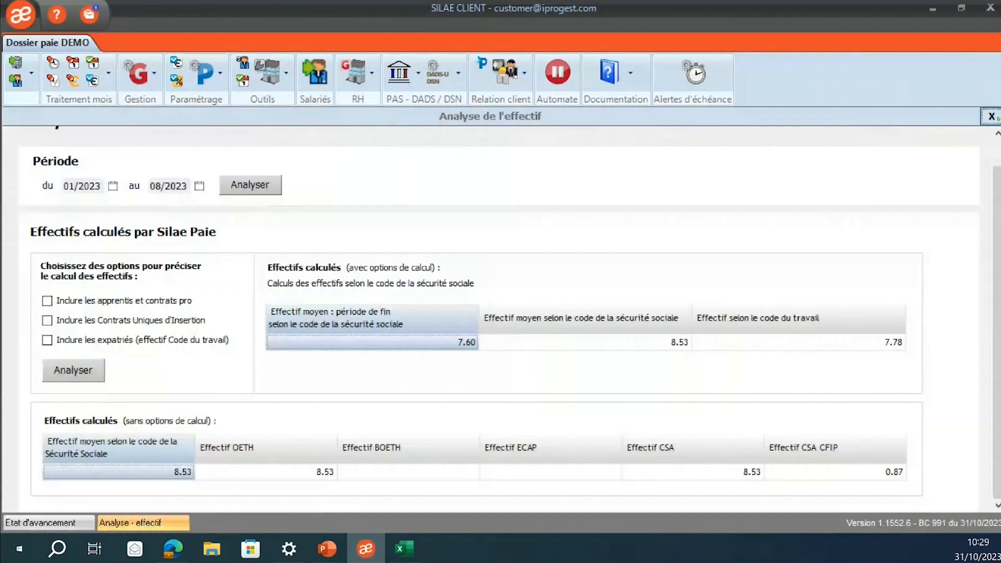
left_click(992, 116)
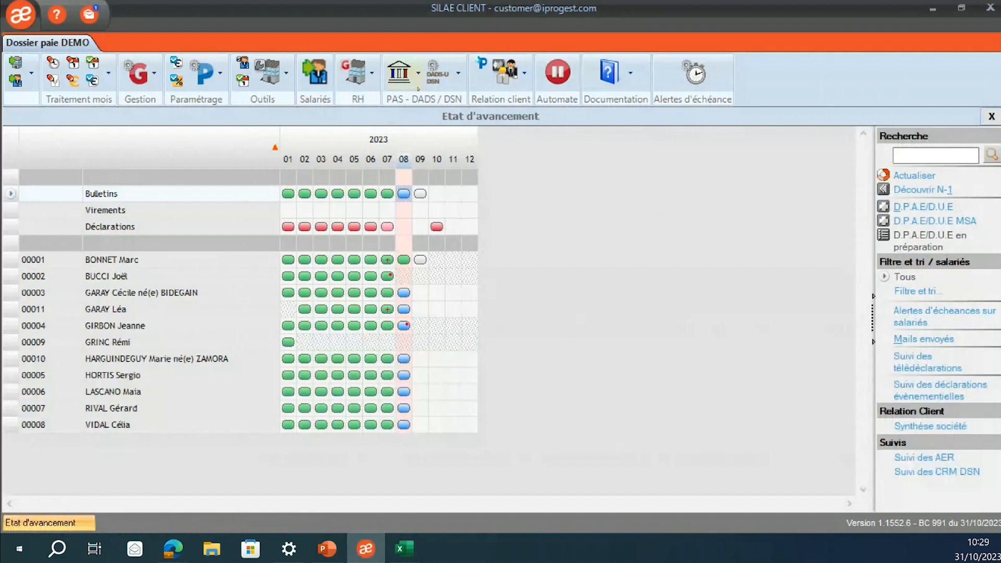
Run the Analyse des maintiens de salaires for 01/2023 to 08/2023 and examine its maintained-days, IJSS and net salary columns.
left_click(418, 87)
left_click(372, 83)
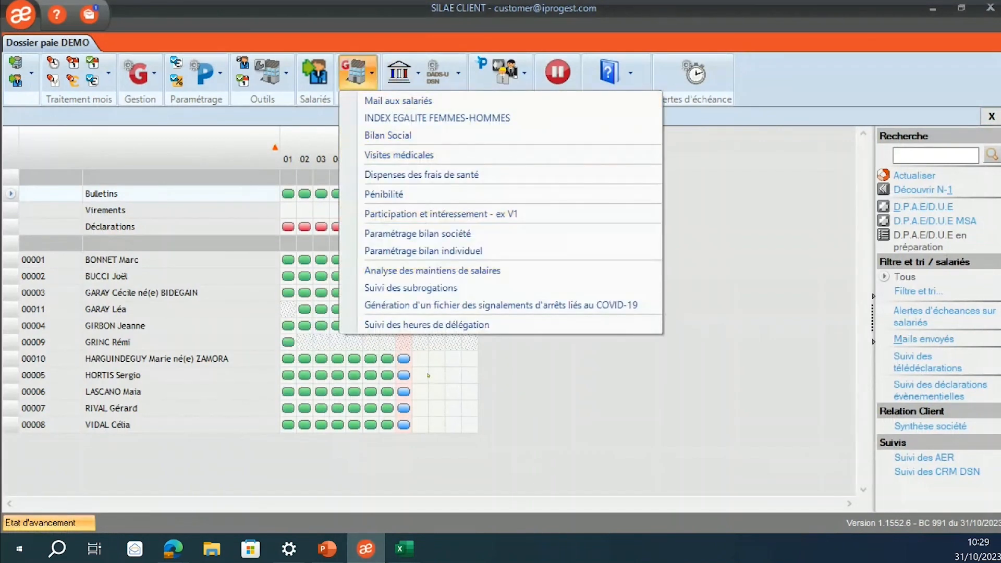
left_click(450, 270)
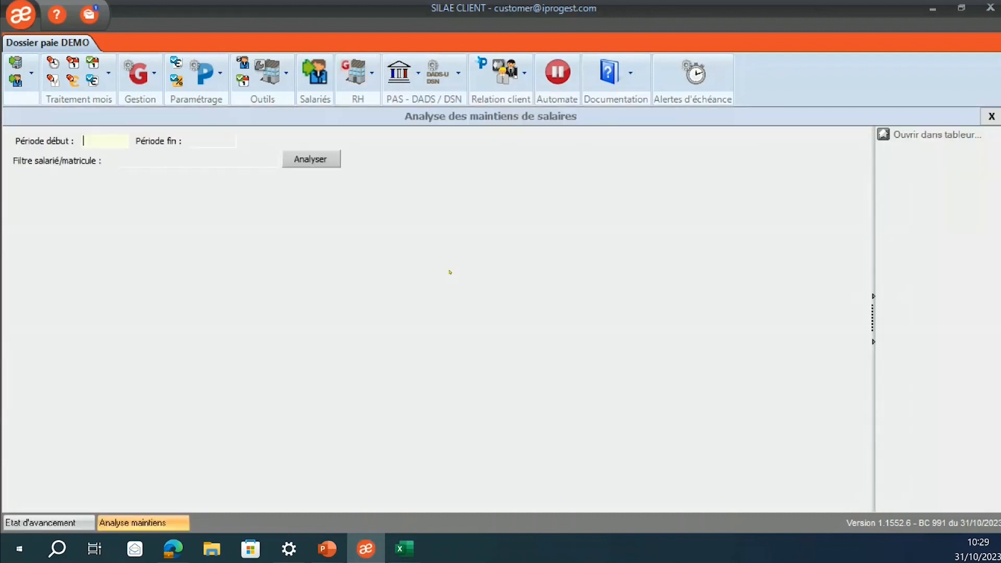
type("01/0")
key("BackSpace")
type("2023")
key("Tab")
type("08")
key("BackSpace")
type("8/2023")
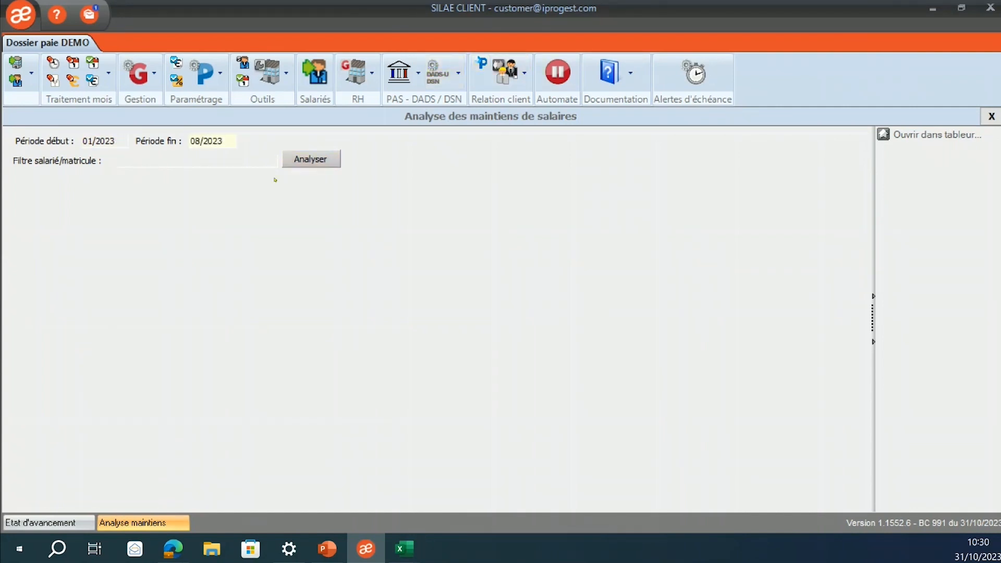
left_click(294, 156)
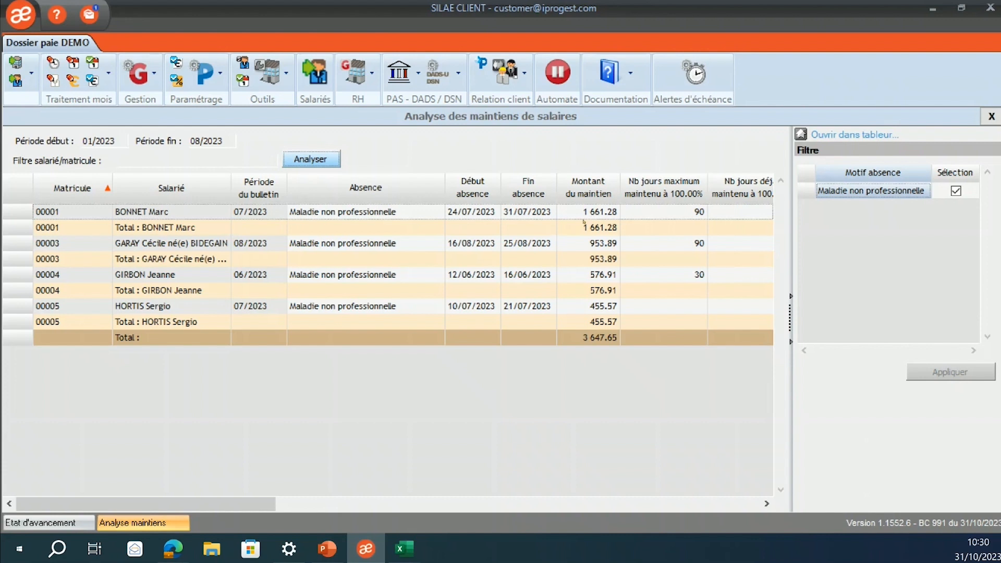
left_click(313, 510)
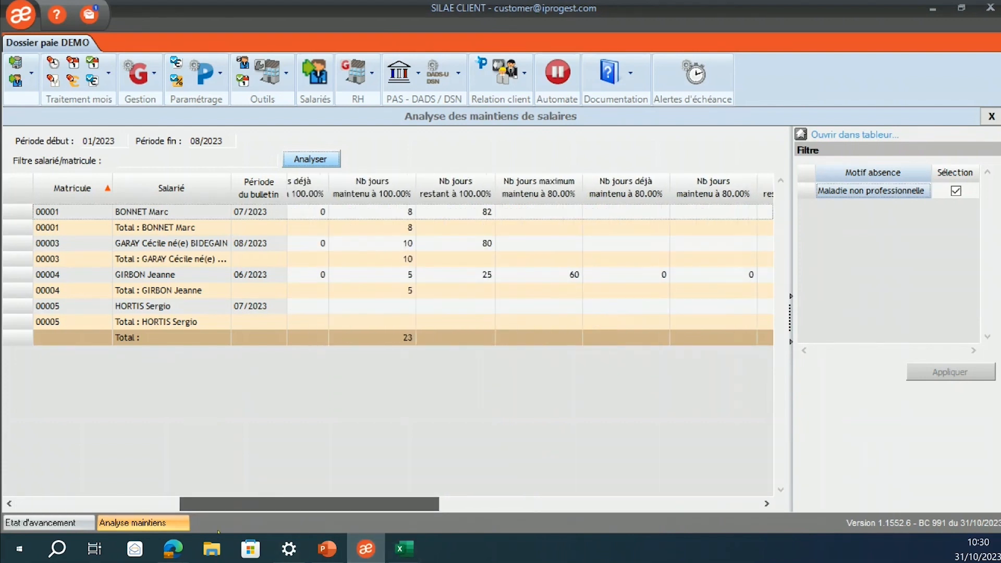
left_click_drag(192, 531, 538, 482)
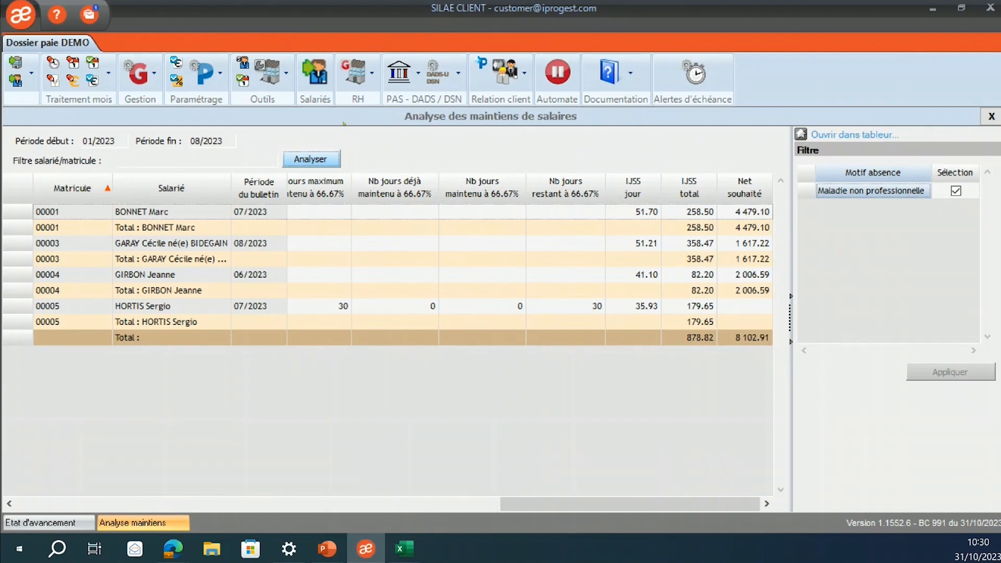
Display the Bilan Social for 01/01/2023 to 30/09/2023 and look through its age, seniority, contract, turnover and absence charts and tables.
left_click(371, 80)
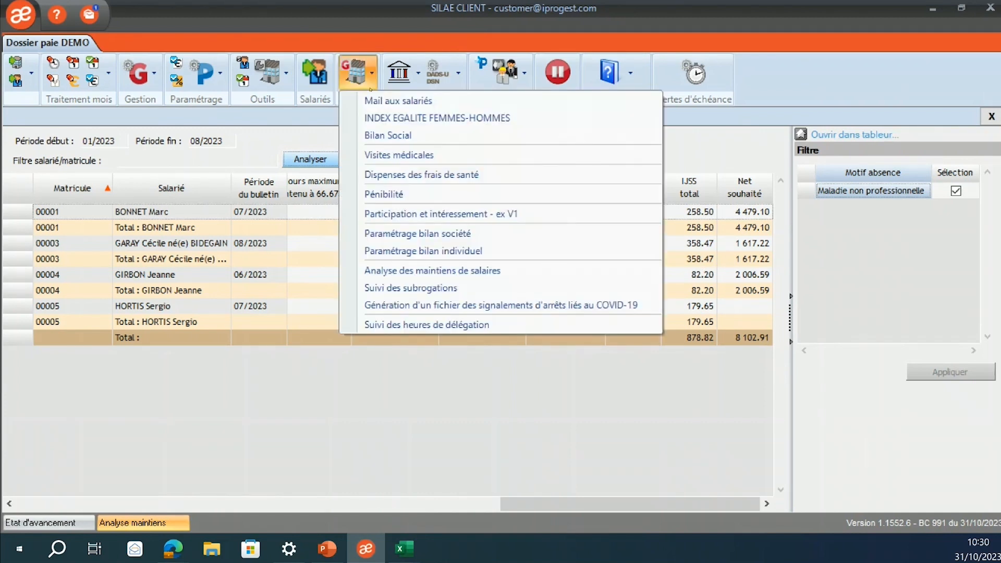
left_click(379, 137)
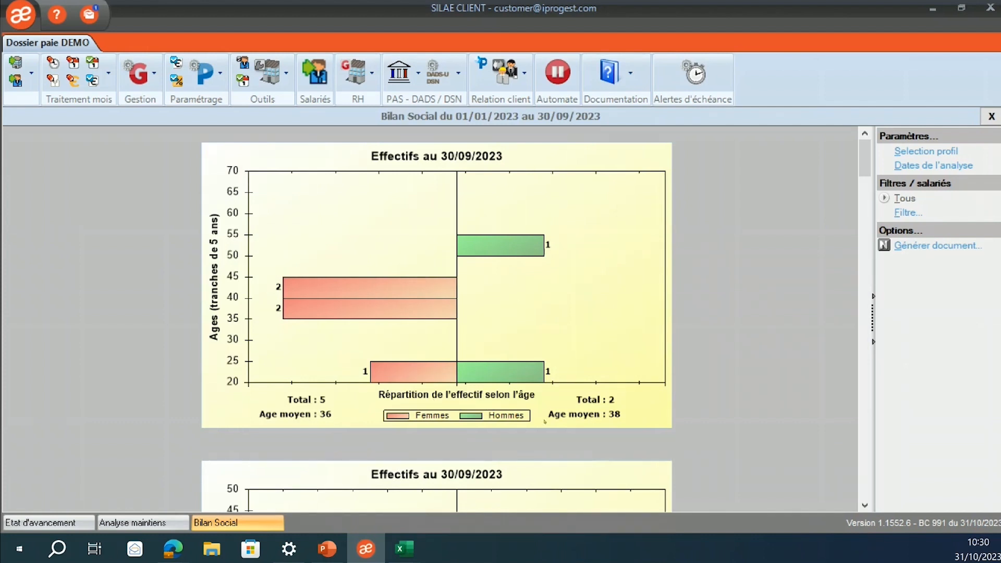
scroll(544, 421, "down", 6)
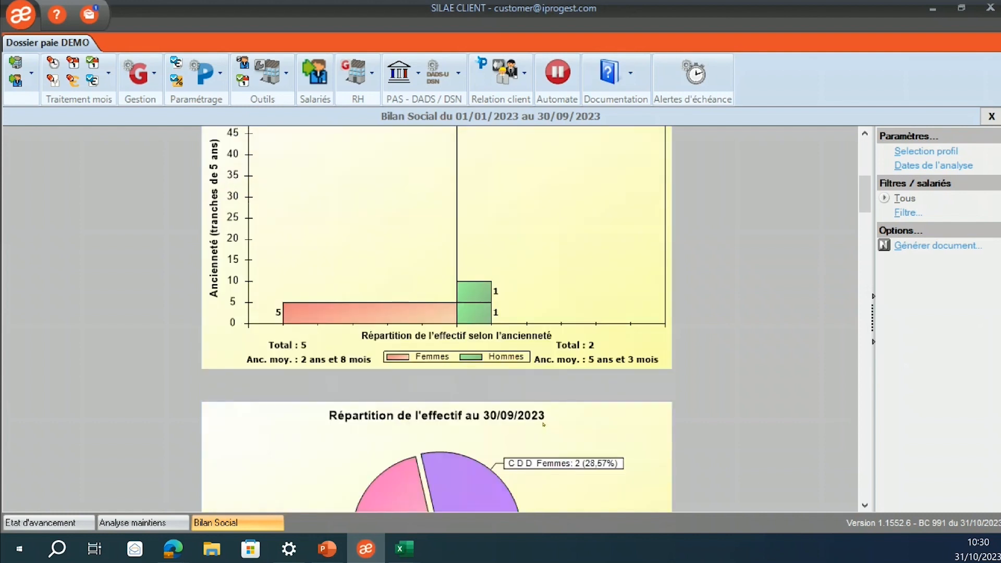
scroll(544, 425, "up", 2)
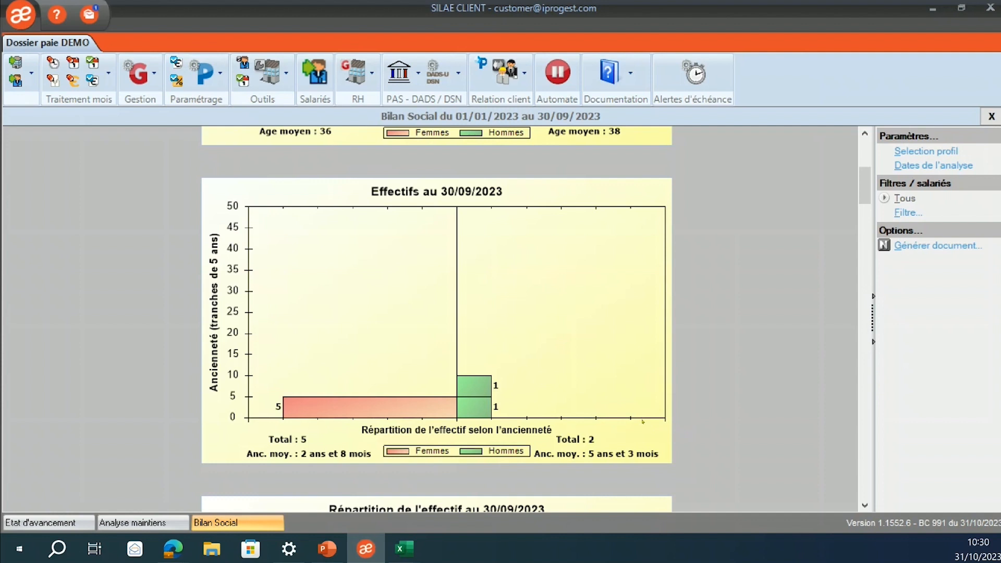
scroll(644, 428, "down", 5)
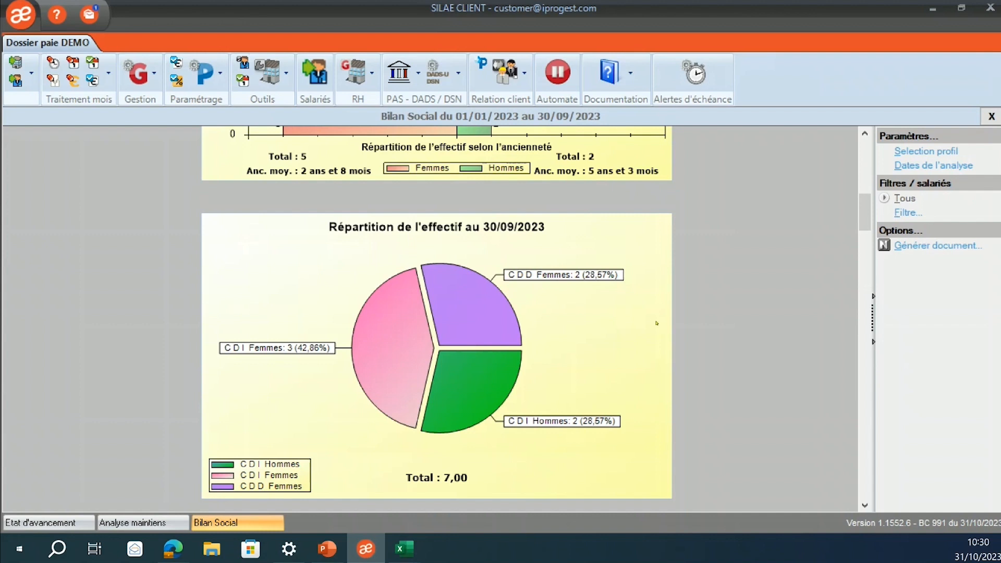
scroll(634, 341, "down", 5)
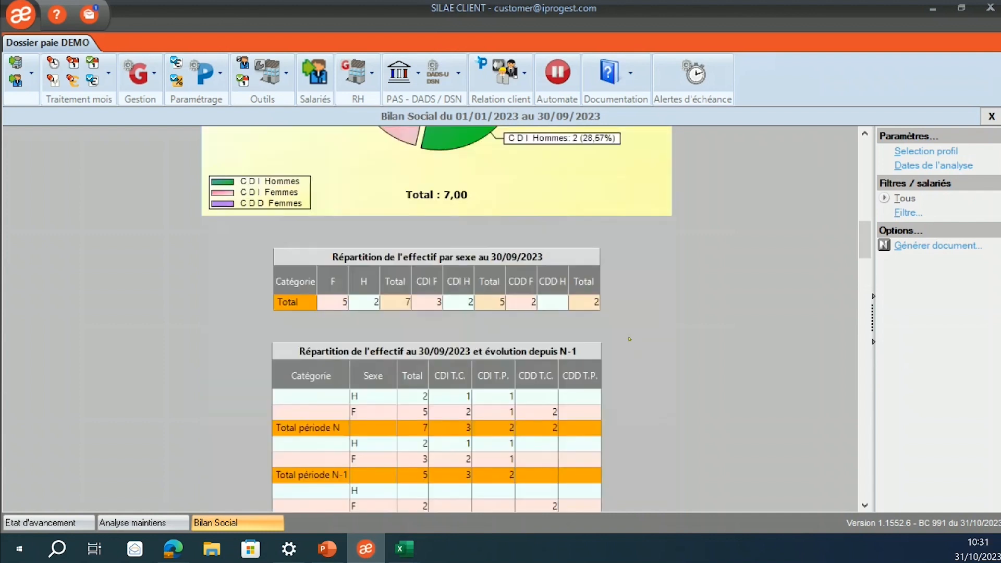
scroll(622, 333, "down", 6)
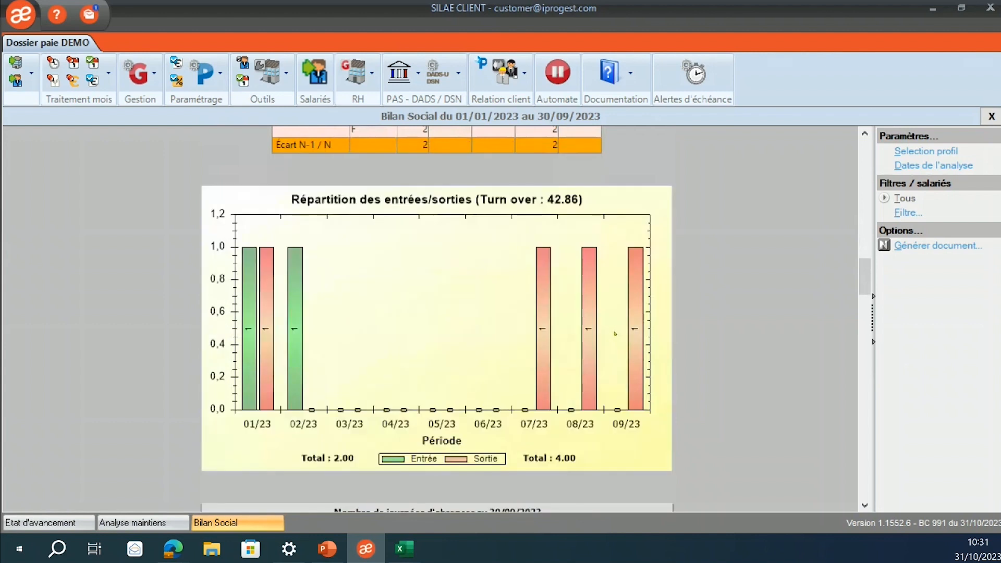
scroll(599, 329, "down", 3)
scroll(593, 331, "down", 6)
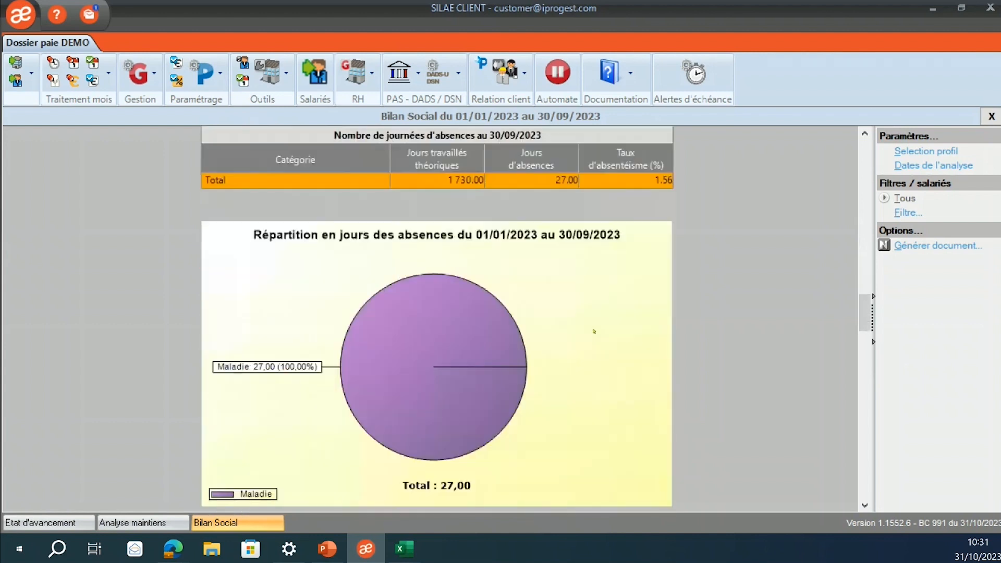
scroll(604, 328, "up", 11)
scroll(604, 329, "up", 8)
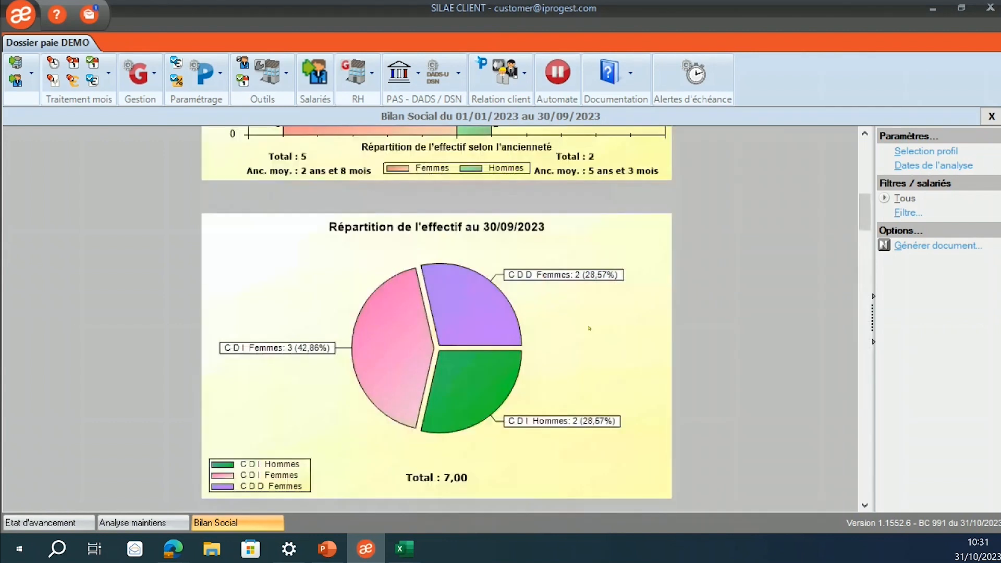
View the employee detail behind the Répartition de l'effectif chart, and close it with the Bilan Social and the salary maintenance analysis.
scroll(590, 328, "down", 3)
scroll(579, 330, "down", 3)
double_click(425, 365)
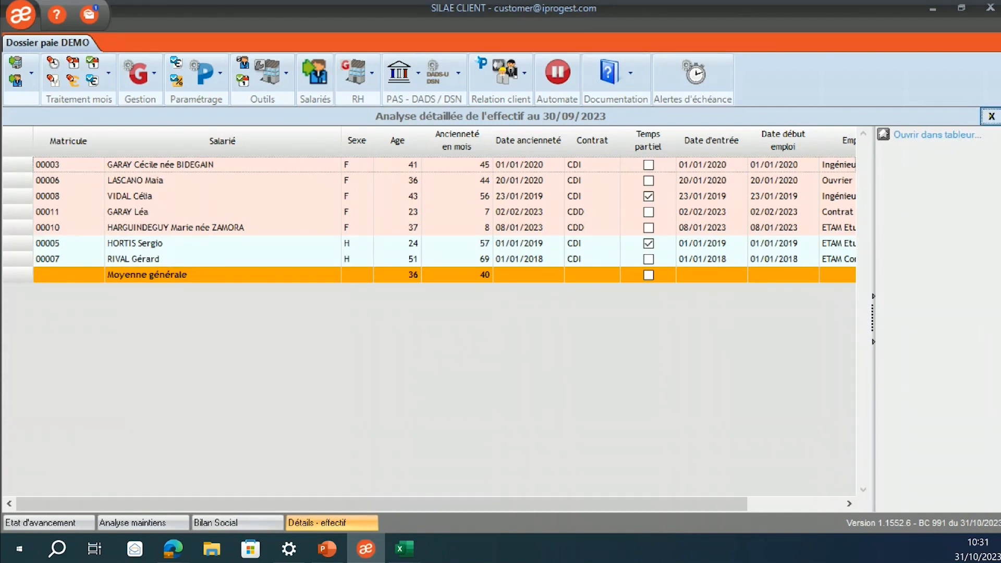
left_click(992, 117)
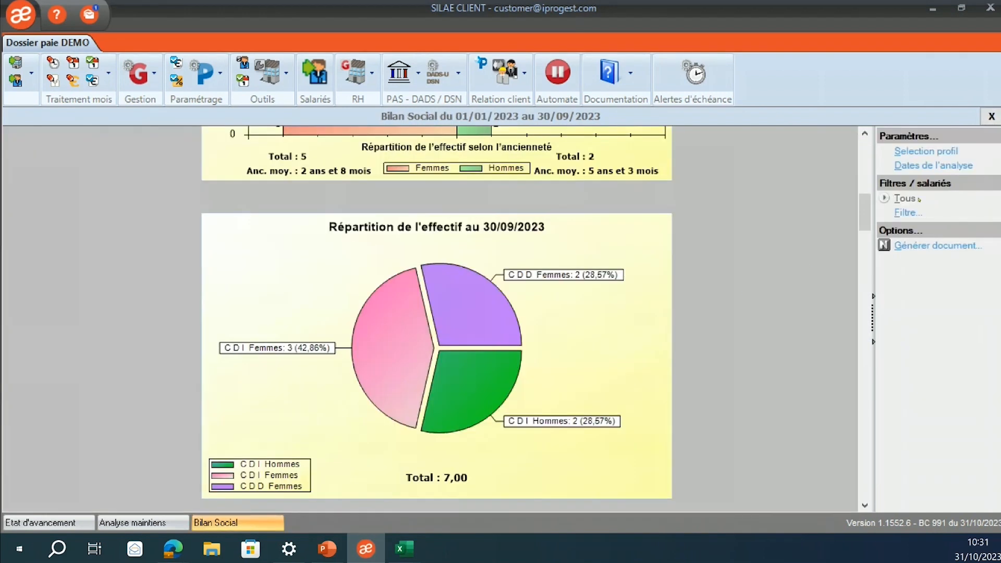
left_click(989, 116)
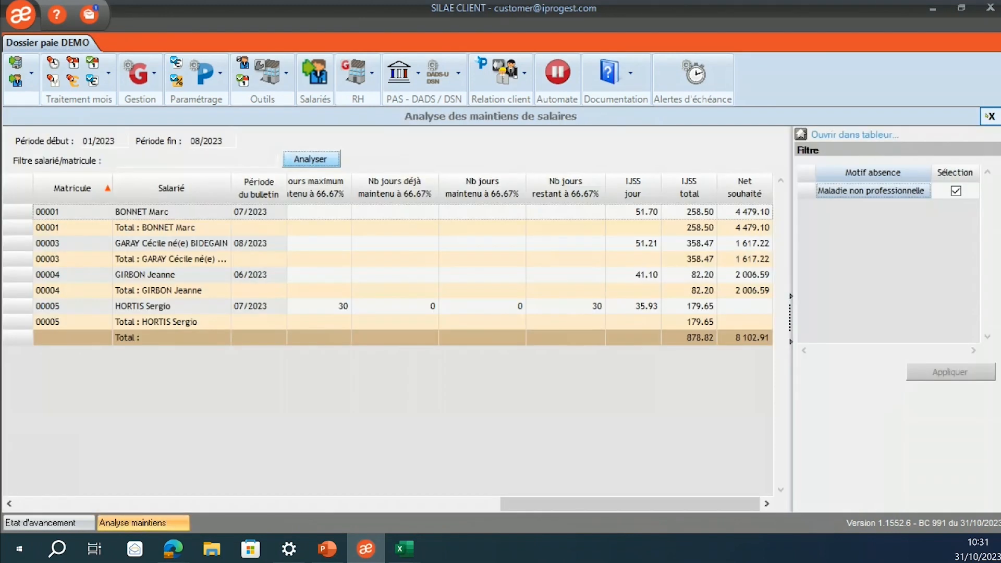
left_click(990, 115)
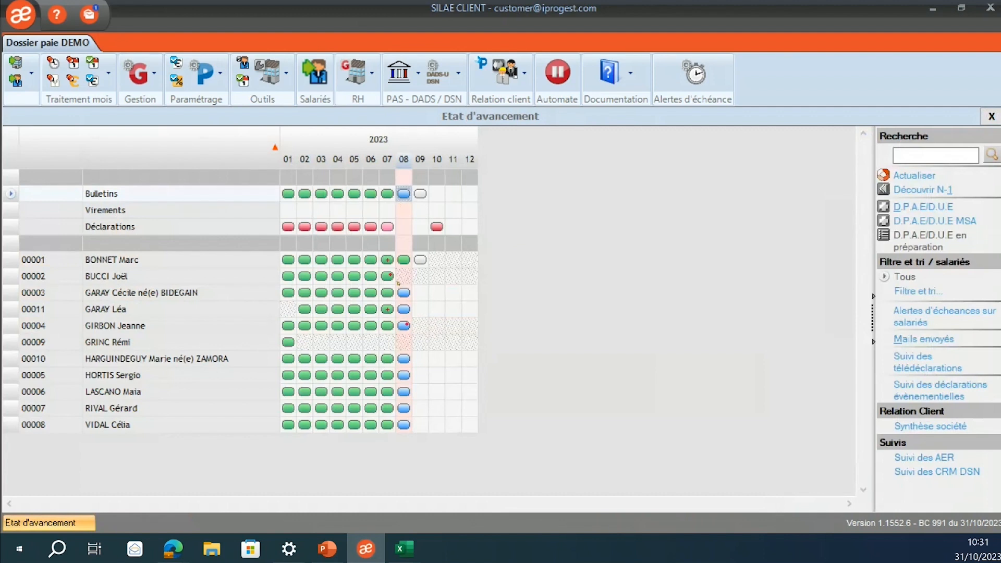
Open the social declarations for August 2023 and calculate the DSN.
left_click(404, 210)
left_click(406, 280)
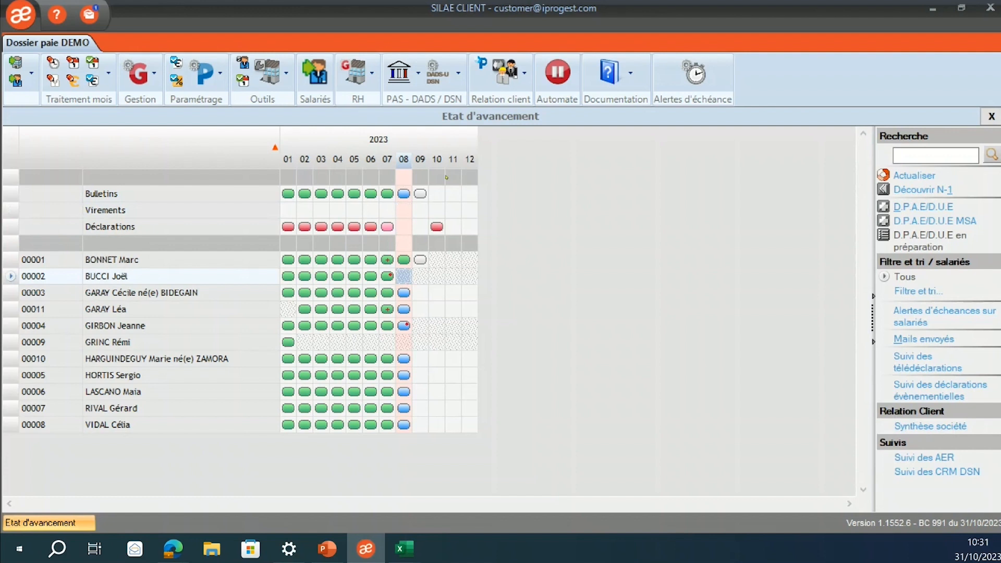
left_click(404, 227)
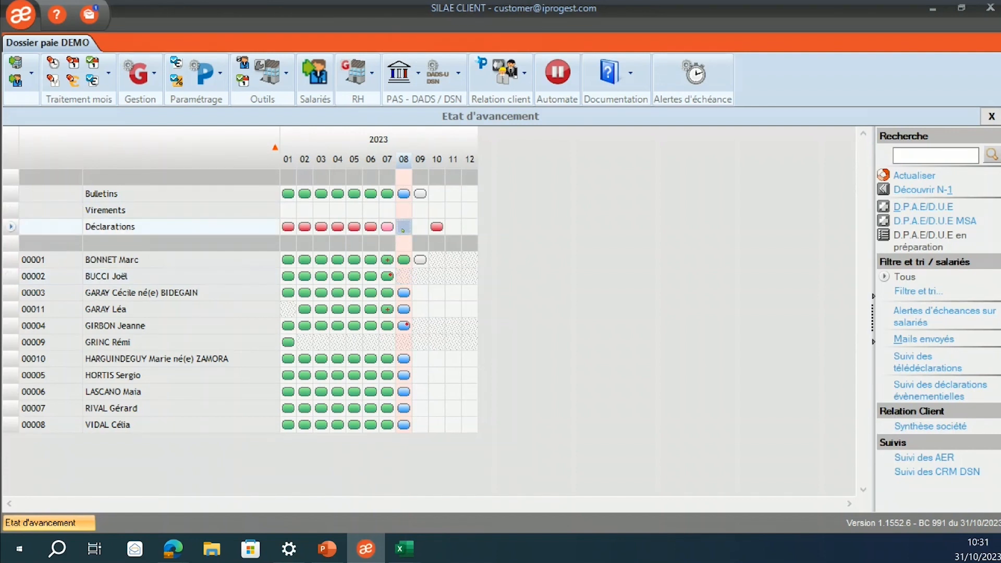
right_click(402, 230)
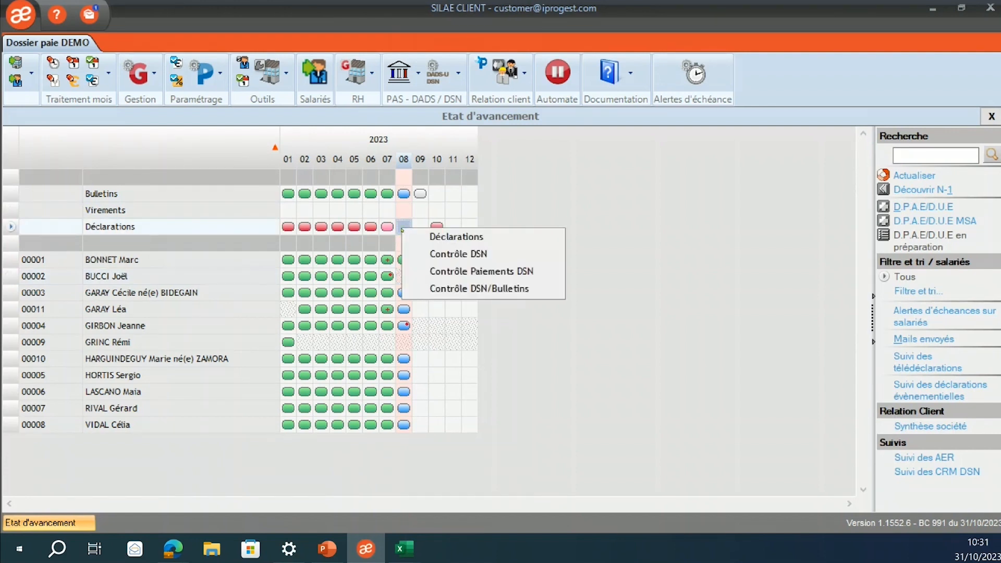
left_click(484, 237)
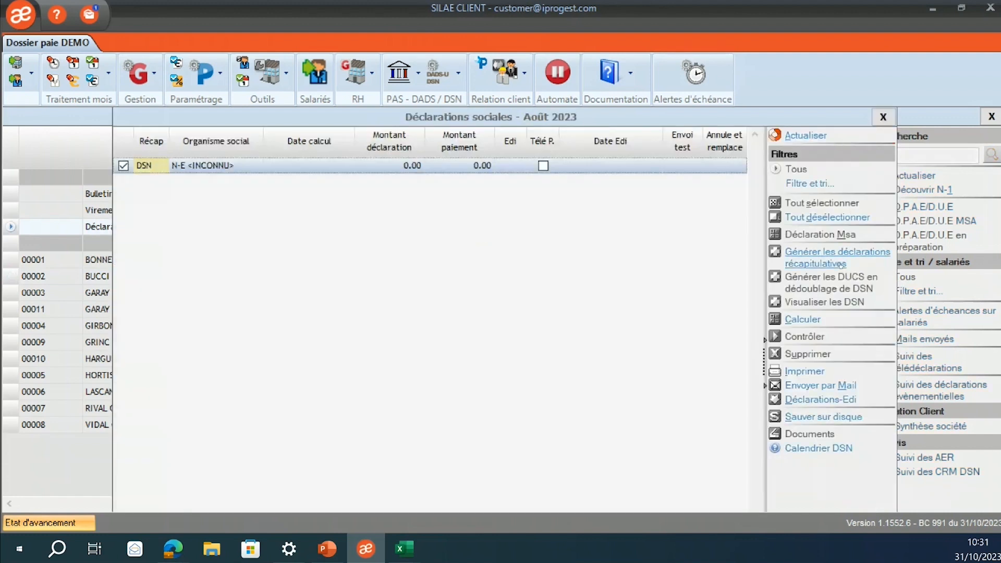
left_click(803, 319)
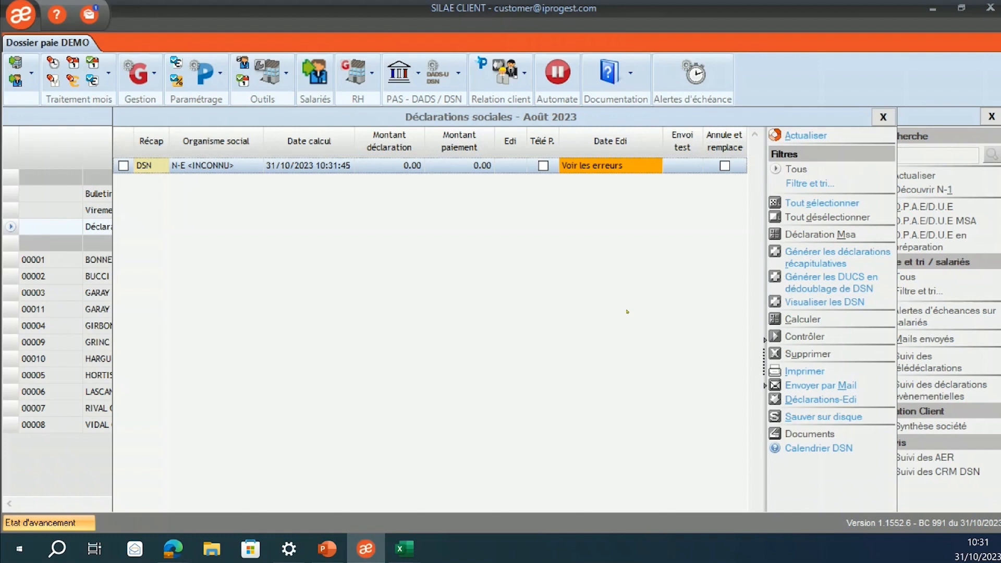
Display the available error, history and modification options for the calculated DSN, and close the August declarations.
left_click(594, 173)
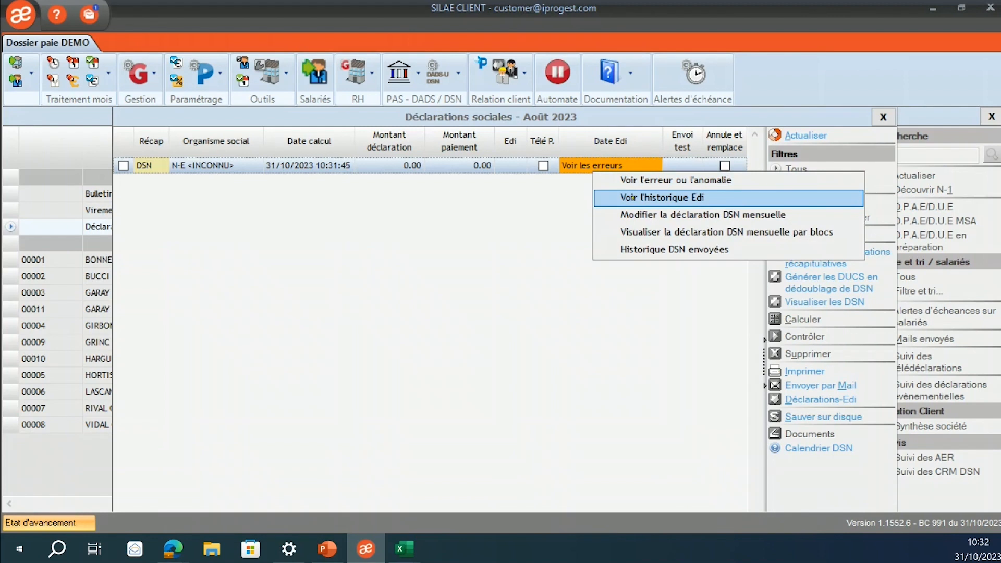
left_click(547, 232)
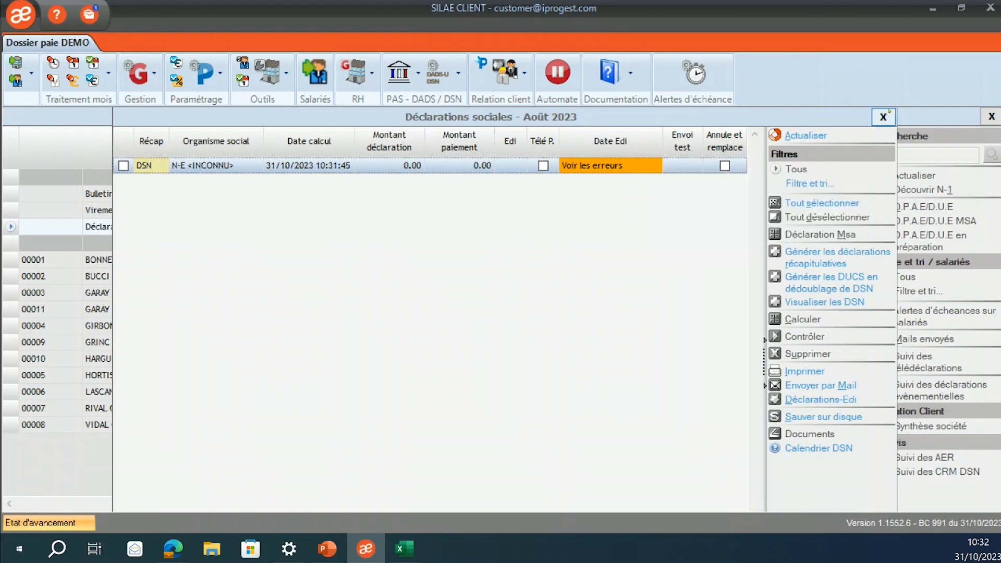
left_click(888, 113)
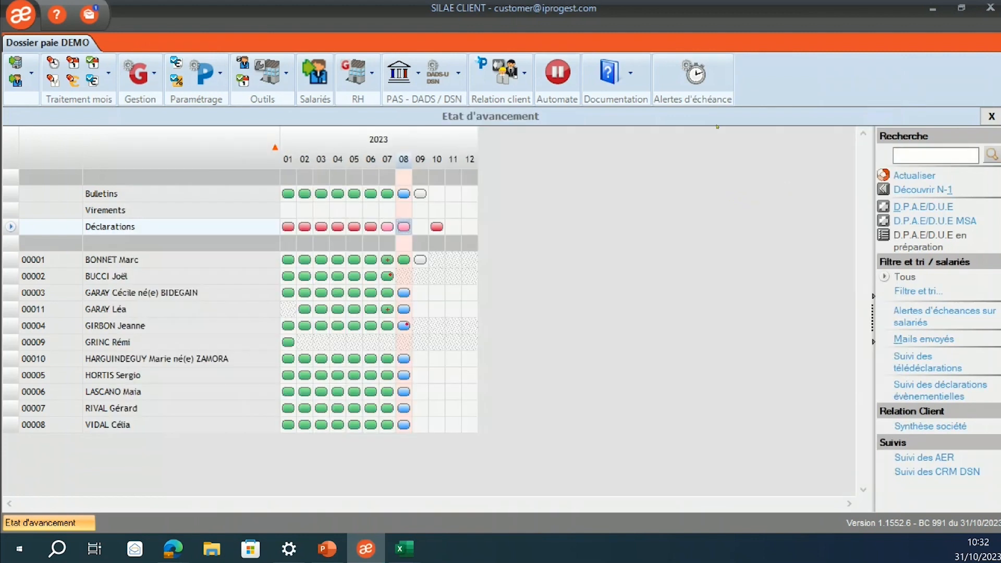
Examine the end-of-contract alert settings and their delay definitions, close them, and refresh the payroll progress overview.
left_click(694, 76)
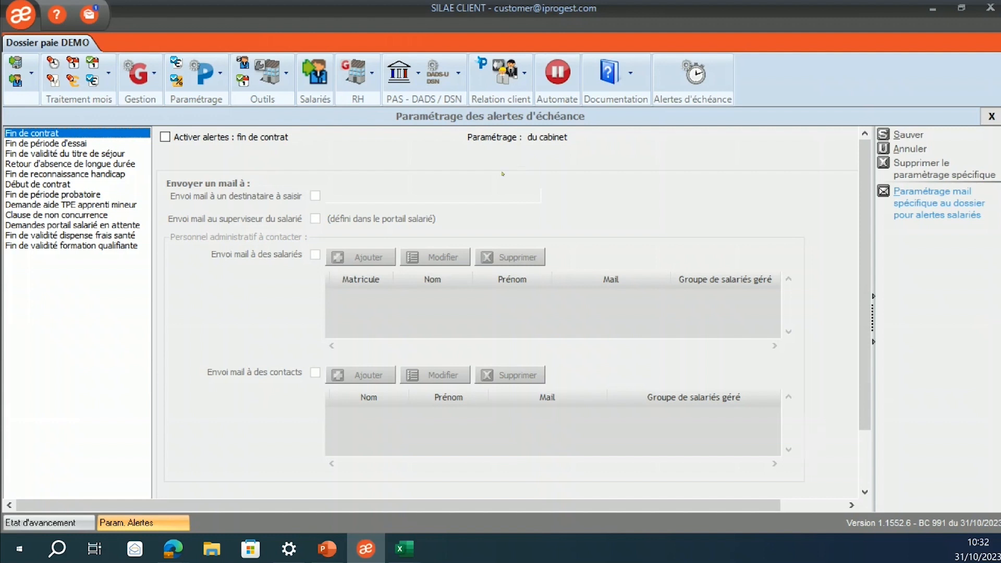
scroll(329, 457, "down", 3)
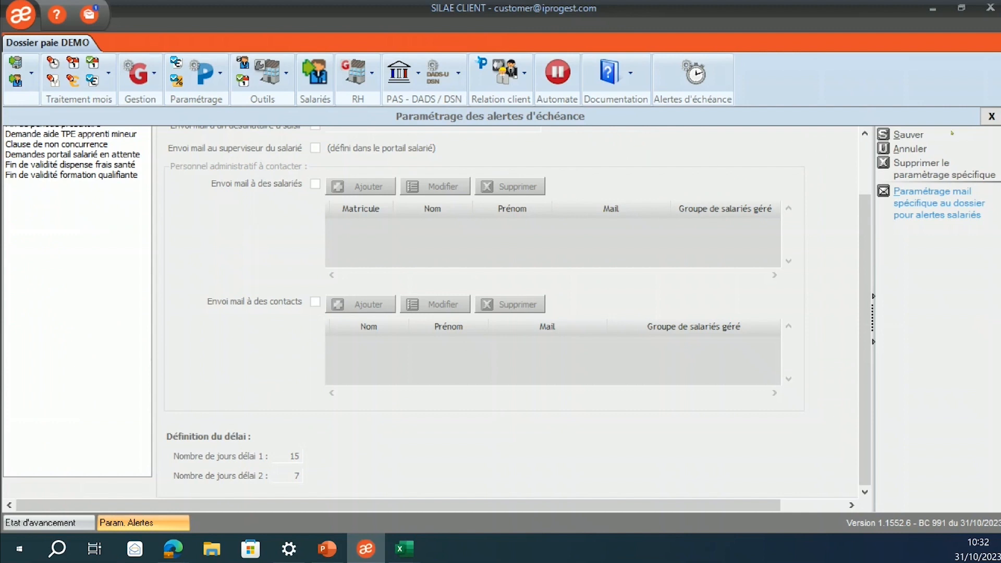
left_click(992, 119)
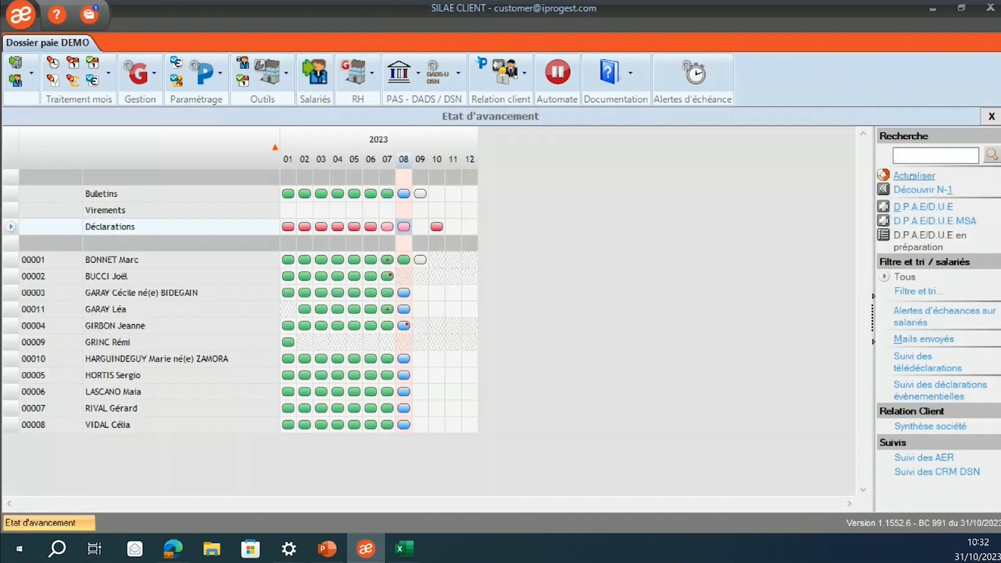
left_click(911, 176)
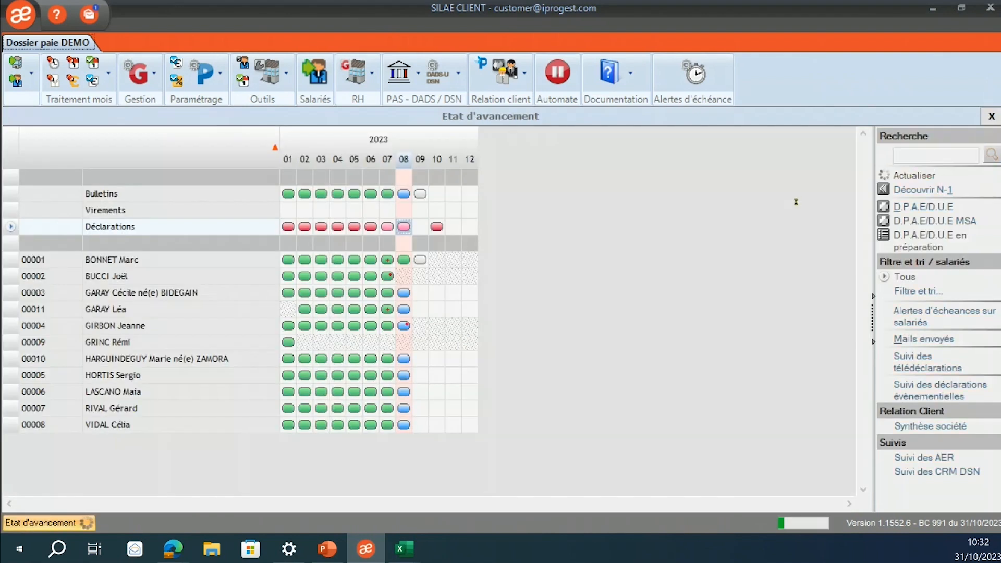
Display the document options for the first listed employee, and open the Imprimé de rupture conventionnelle for the last listed employee.
right_click(170, 259)
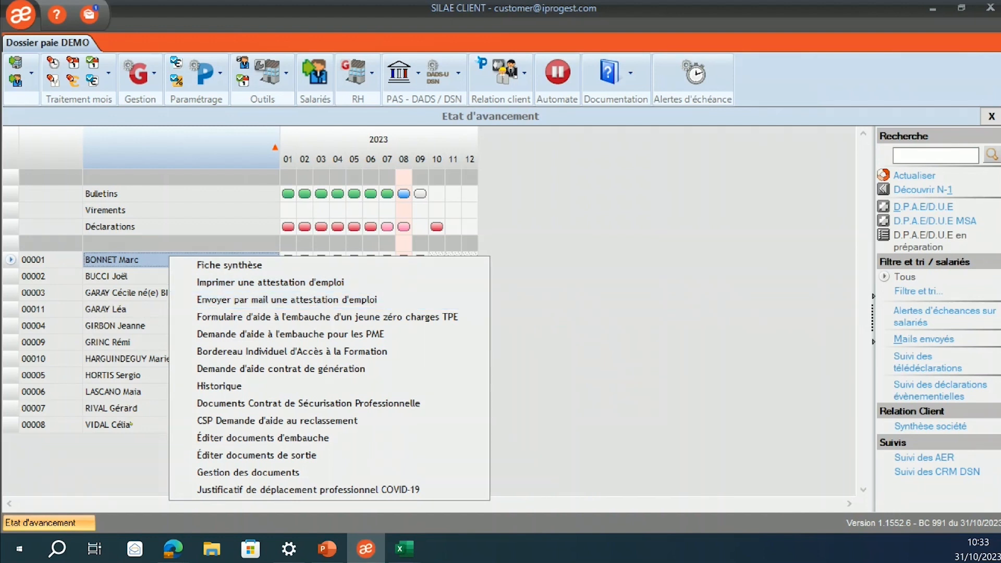
left_click(130, 423)
right_click(130, 424)
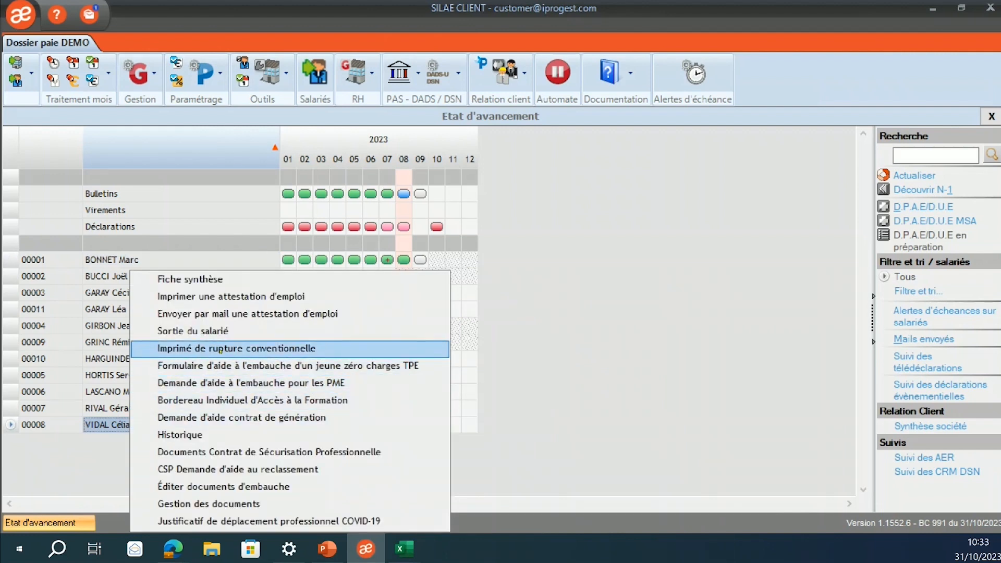
left_click(221, 348)
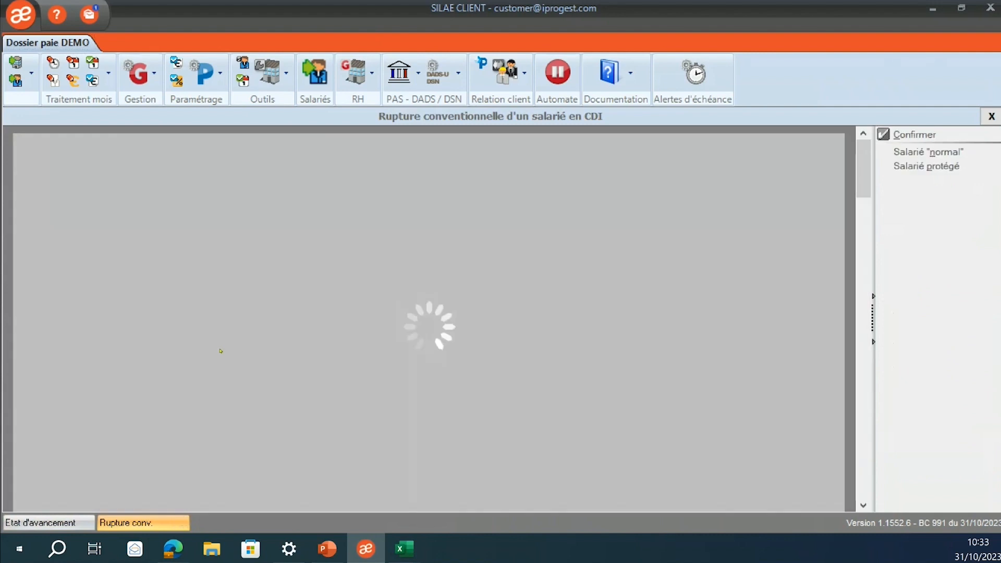
Review the employer, employee, remuneration and interview sections of the rupture conventionnelle form, and close it.
scroll(294, 376, "down", 1)
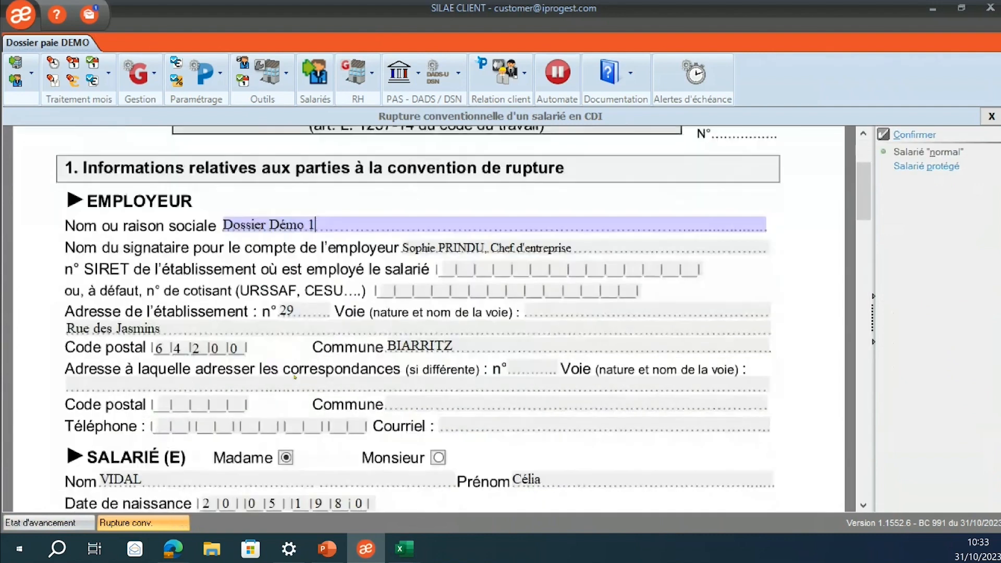
scroll(295, 375, "down", 8)
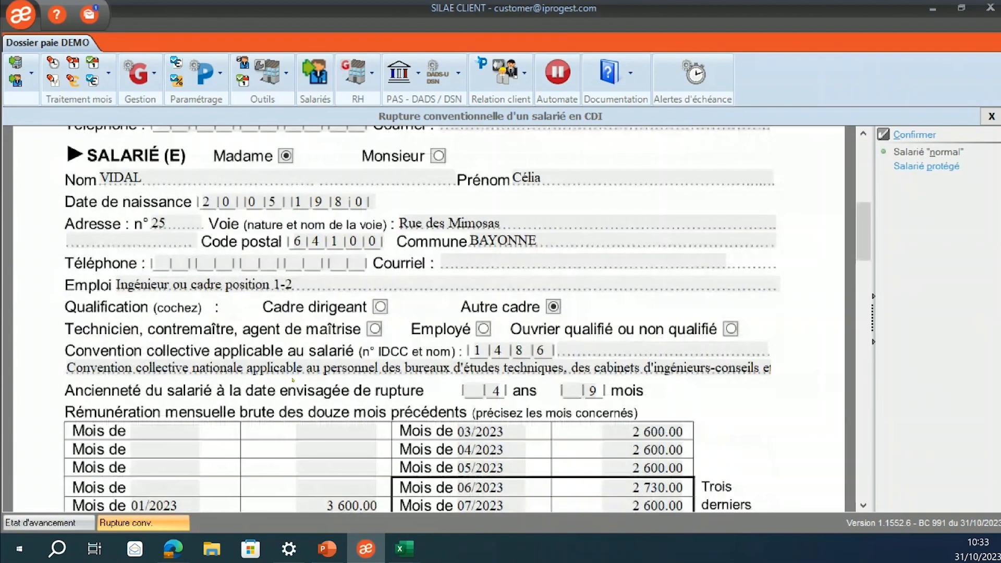
scroll(293, 380, "down", 4)
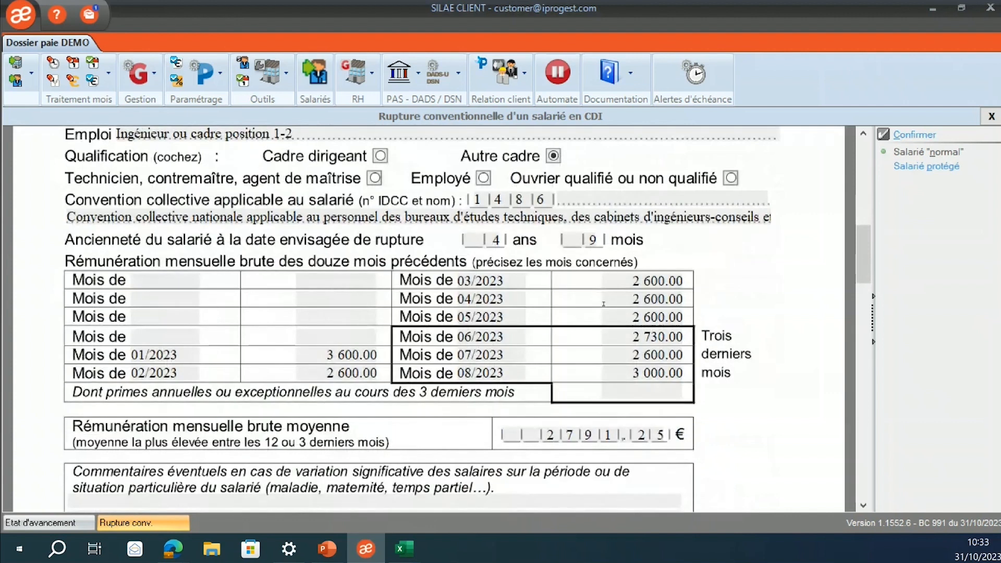
scroll(604, 304, "down", 15)
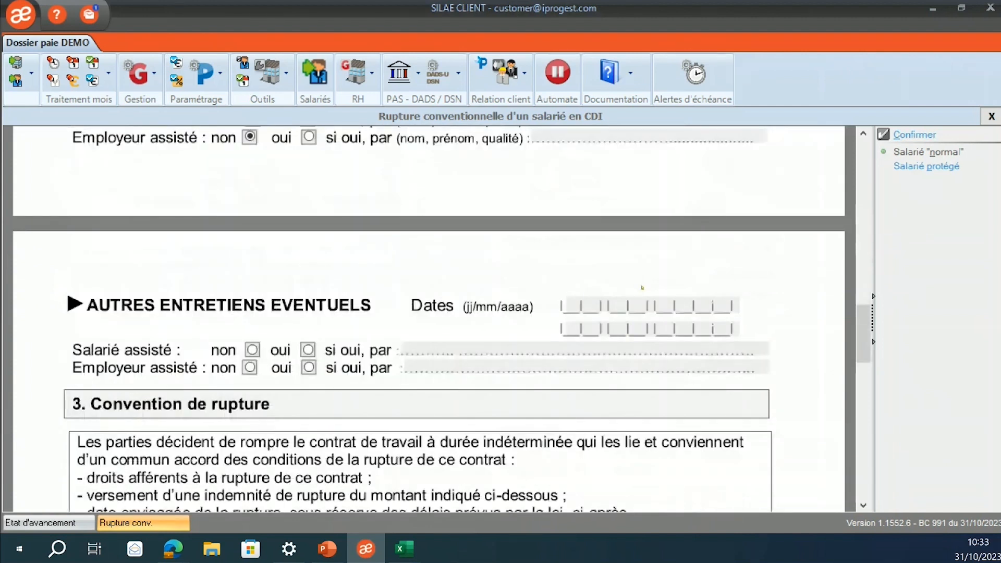
scroll(626, 278, "up", 8)
scroll(626, 278, "up", 12)
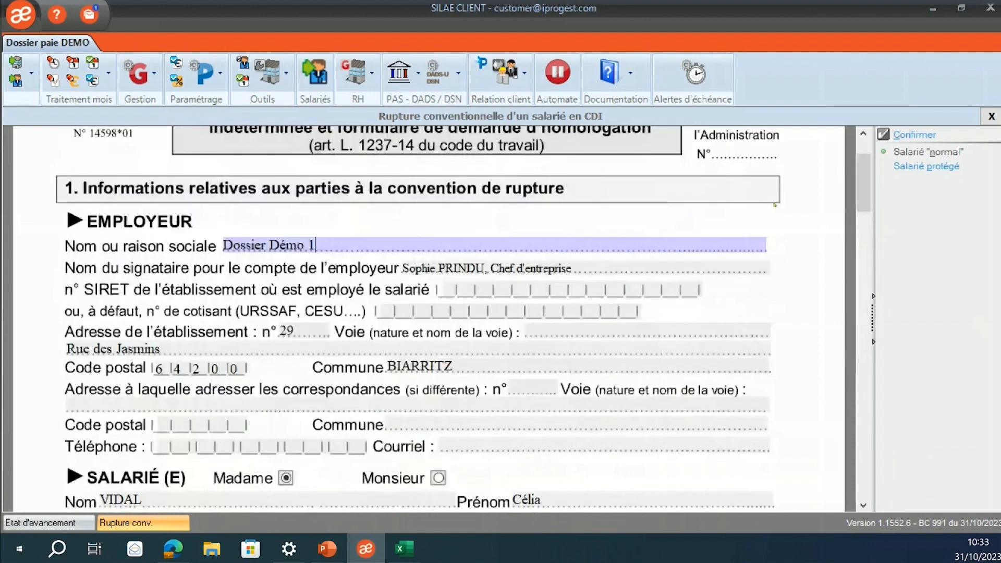
scroll(775, 204, "up", 2)
left_click(991, 116)
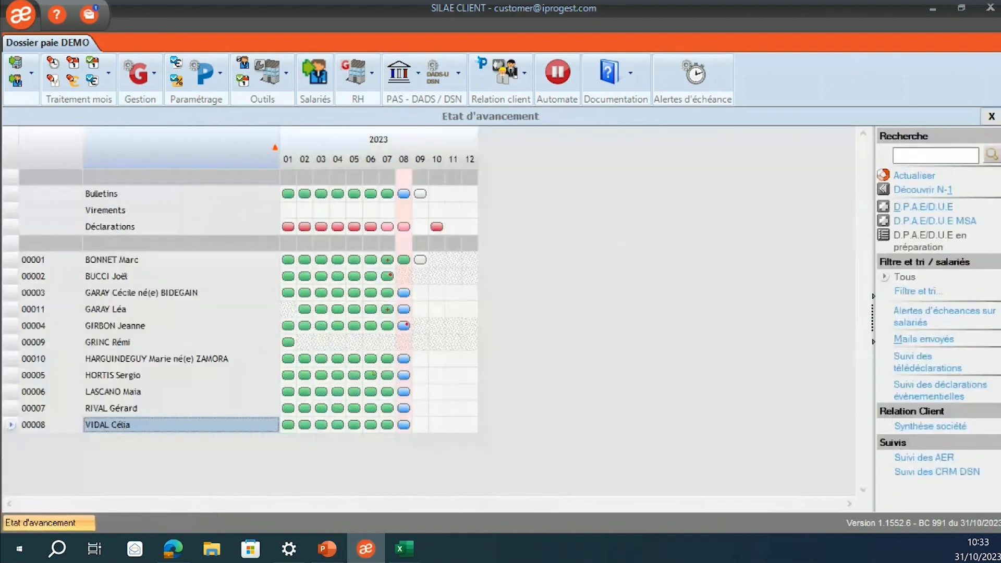
Open the Indemnités de fin de contrat report for August 2023 from the other editions available for the payslips.
right_click(402, 191)
left_click(438, 197)
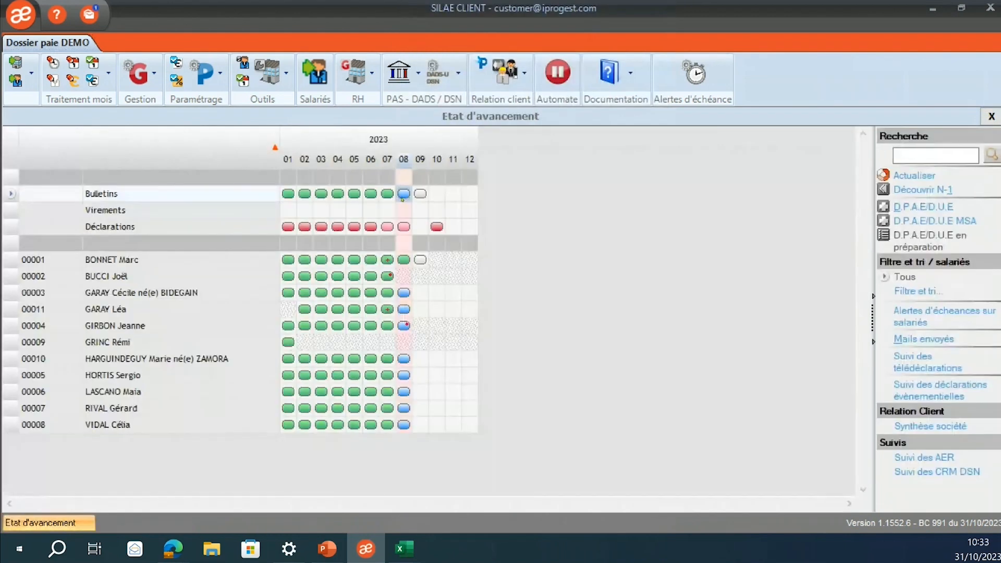
right_click(403, 197)
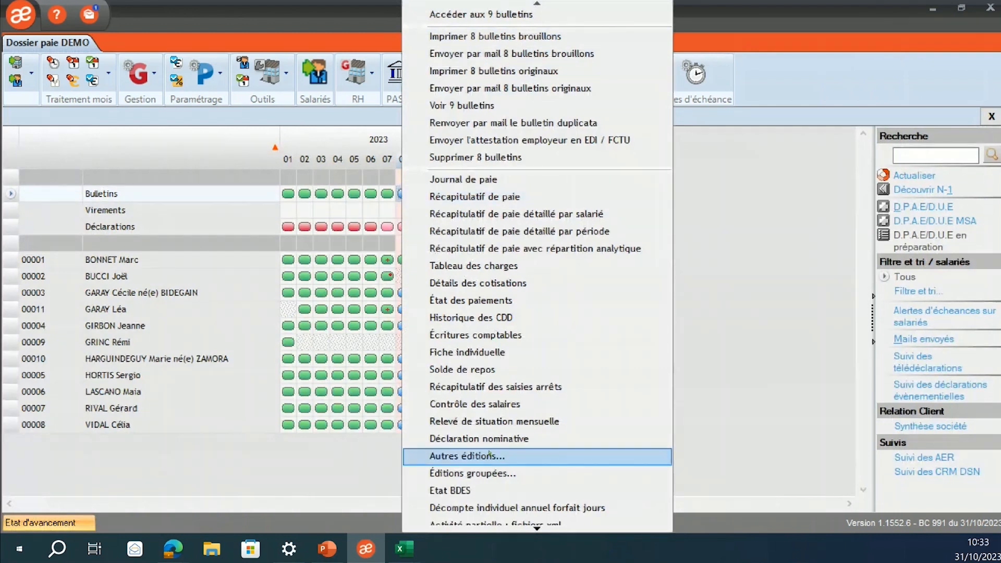
left_click(489, 456)
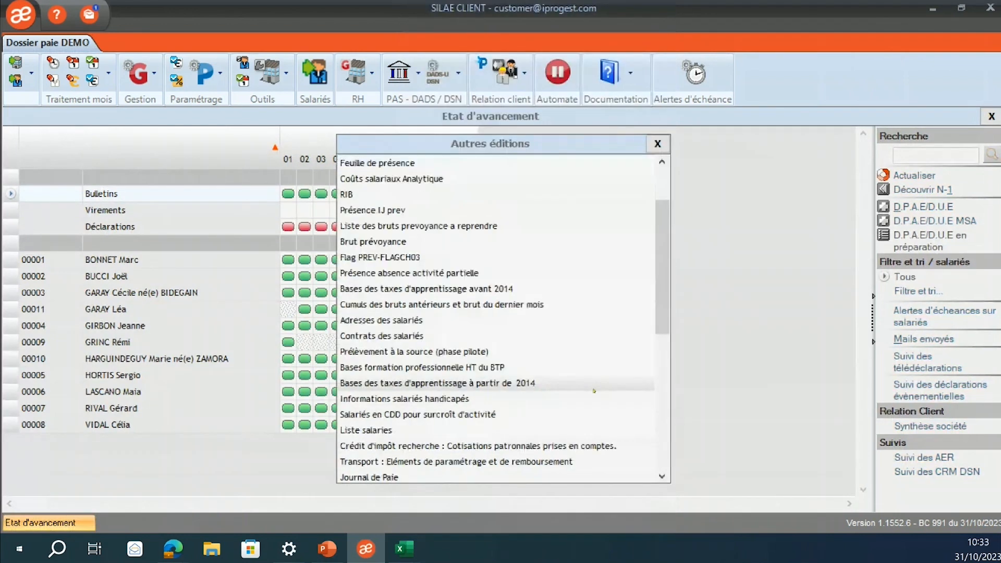
scroll(594, 390, "down", 2)
scroll(592, 386, "down", 4)
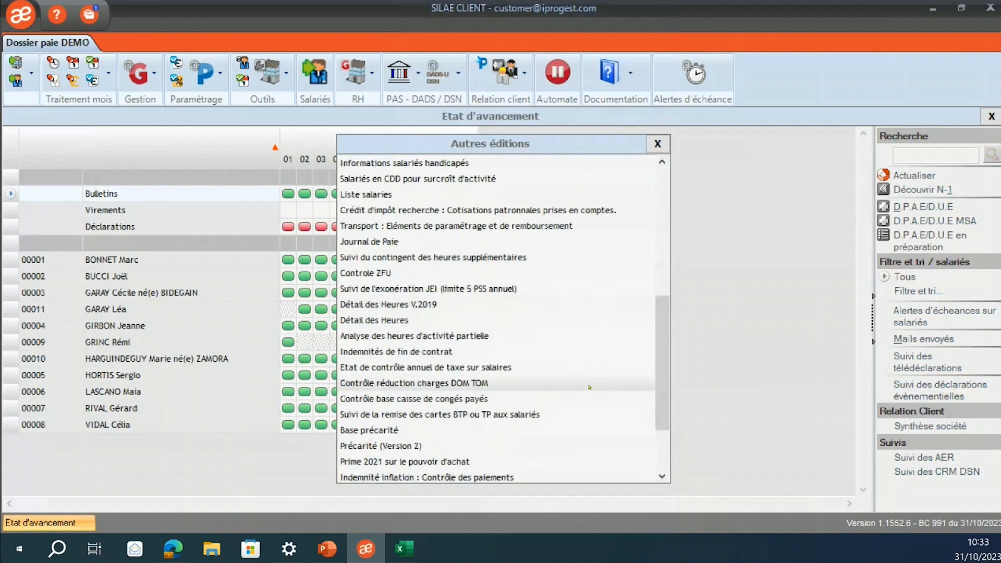
left_click(527, 350)
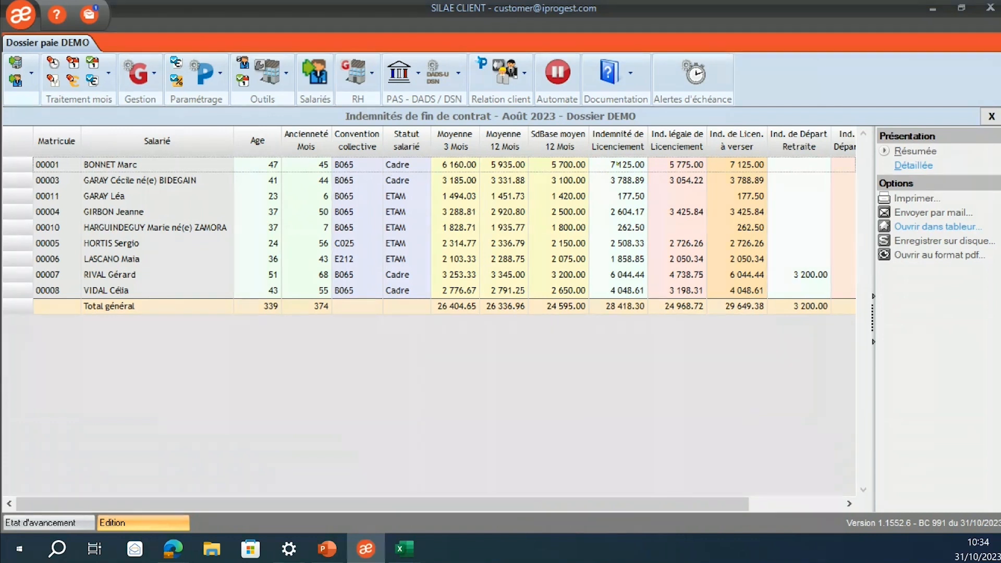
Examine the dismissal and retirement indemnity columns across all employees, highlight the row with a retirement indemnity, and close the report.
scroll(611, 172, "right", 1)
scroll(676, 164, "right", 1)
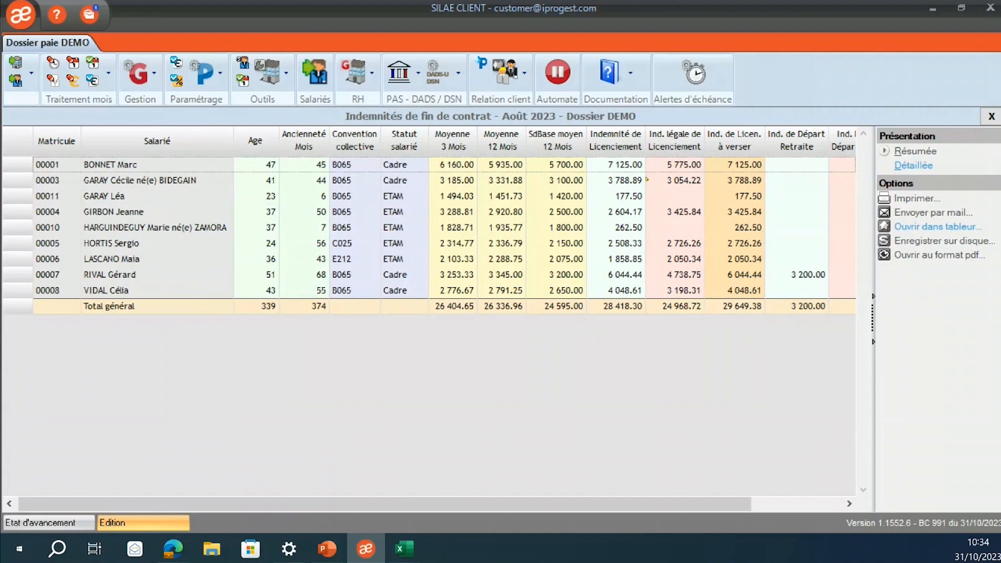
scroll(729, 164, "right", 1)
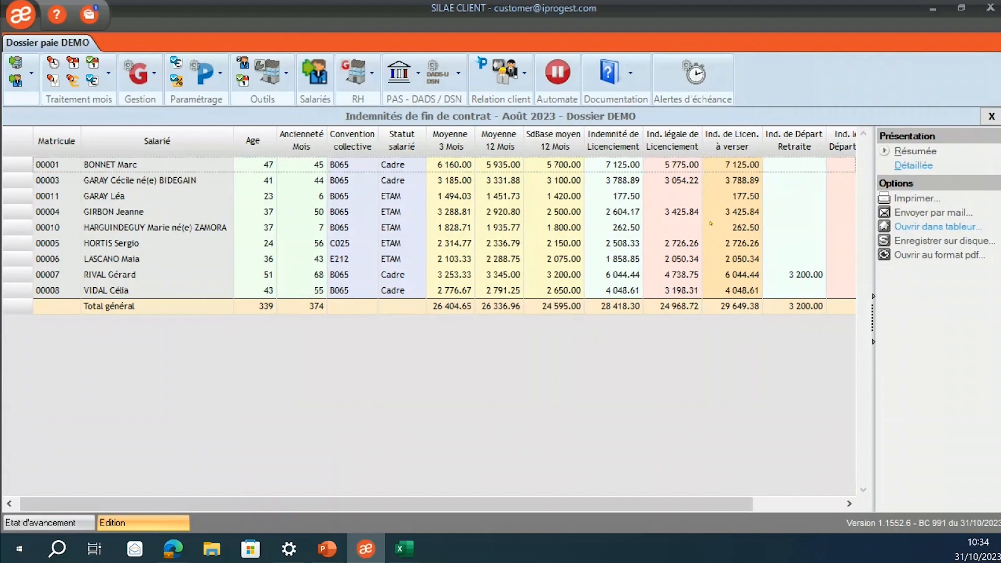
left_click(772, 504)
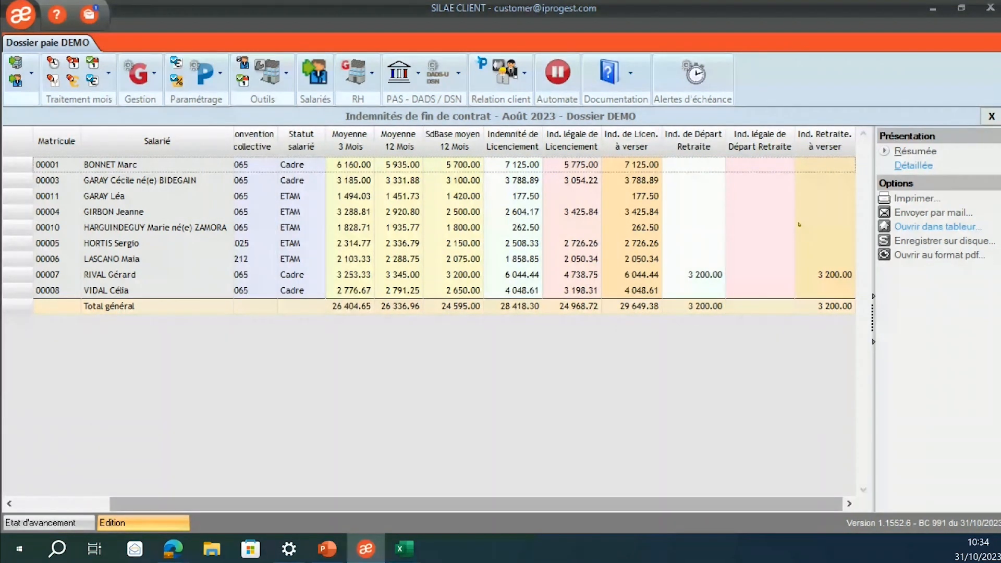
left_click(829, 274)
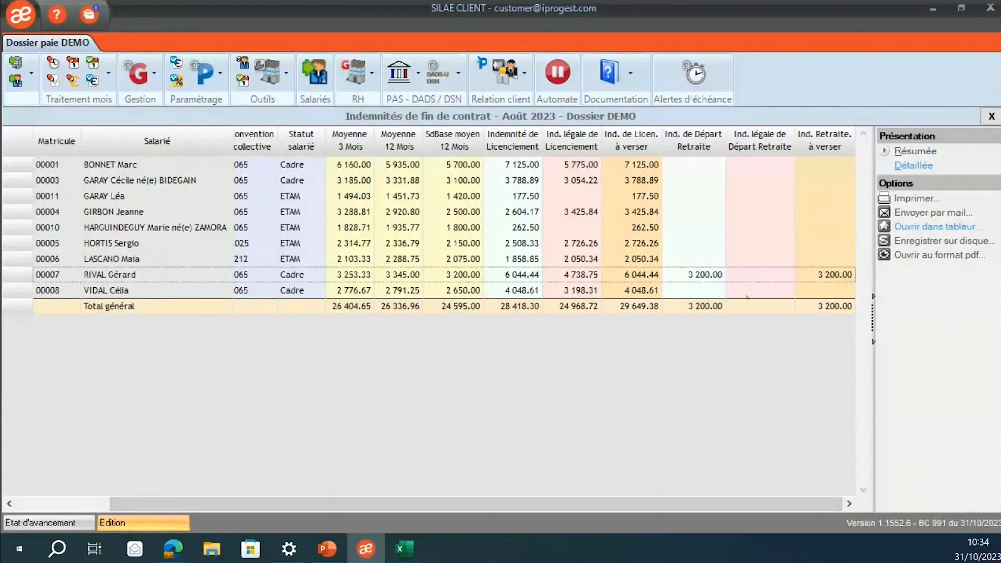
left_click(991, 117)
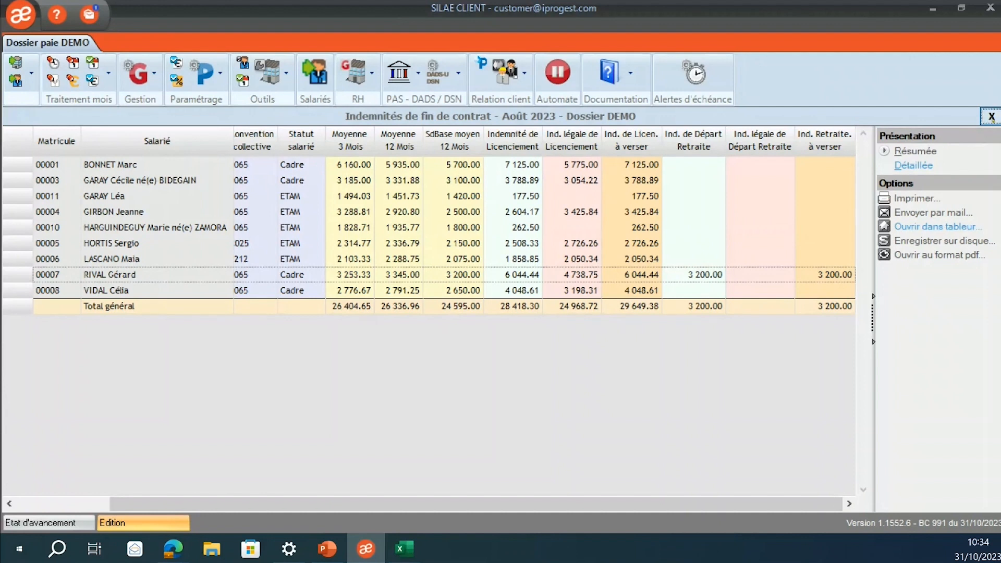